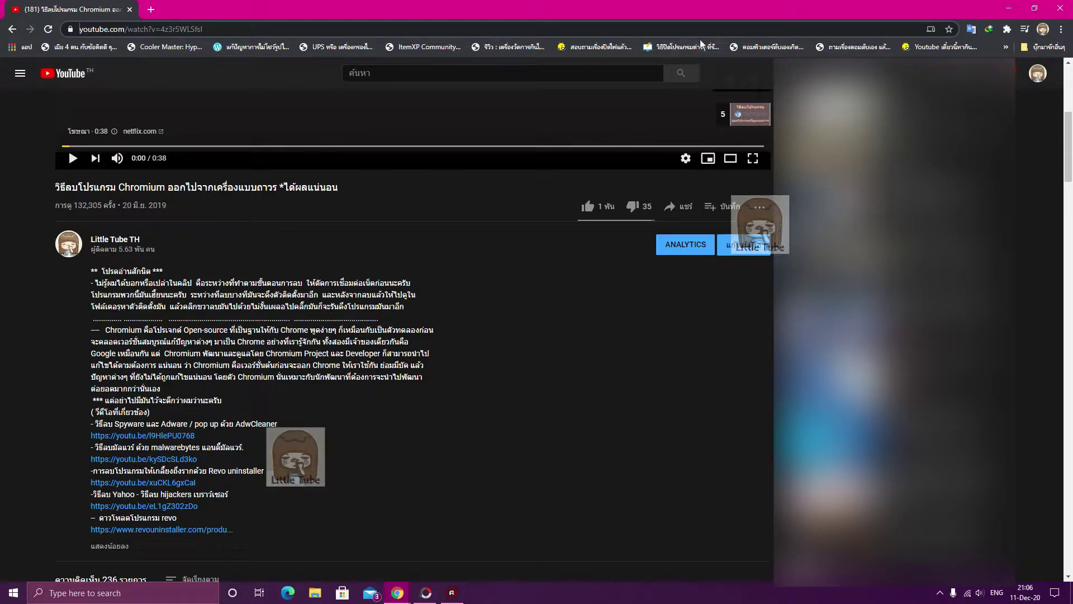
{"action": "left_click", "coordinate": [1005, 6]}
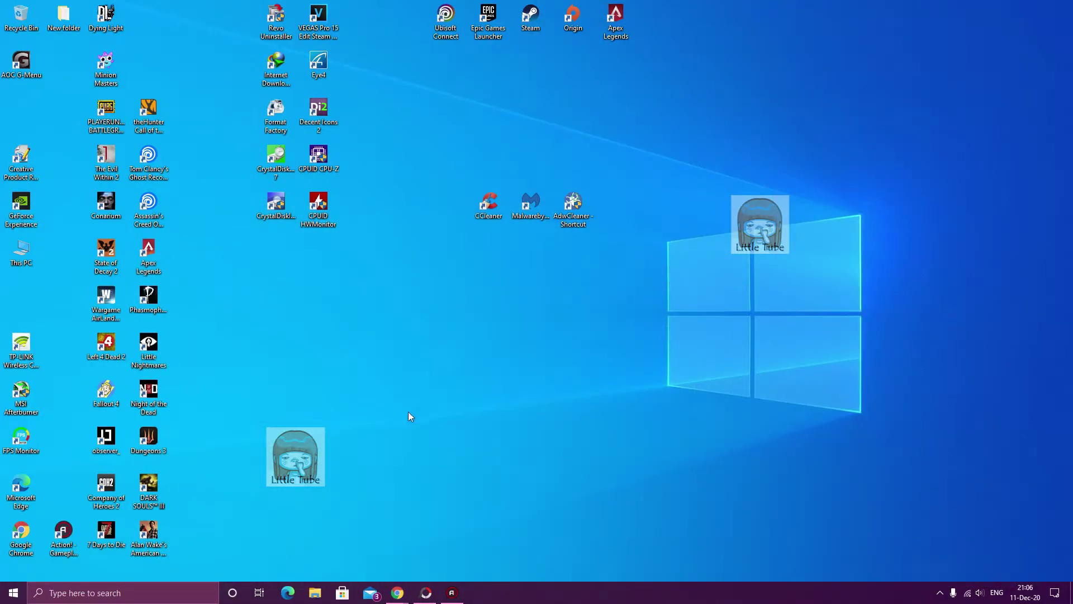
{"action": "left_click_drag", "start_coordinate": [28, 534], "coordinate": [422, 315]}
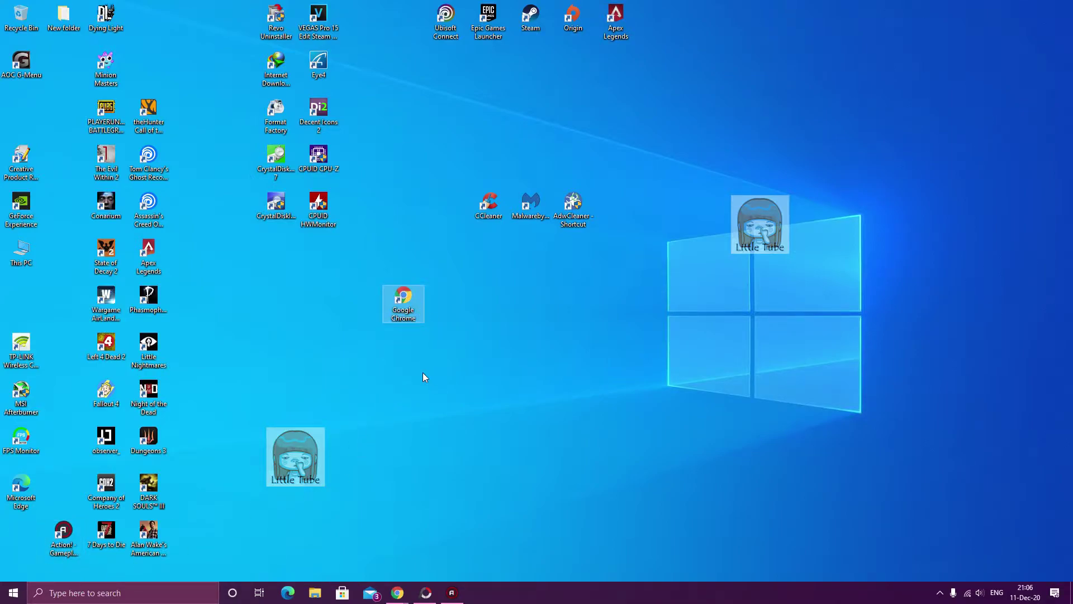
{"action": "left_click", "coordinate": [362, 309]}
{"action": "left_click_drag", "start_coordinate": [413, 303], "coordinate": [130, 512]}
{"action": "left_click_drag", "start_coordinate": [34, 535], "coordinate": [33, 533]}
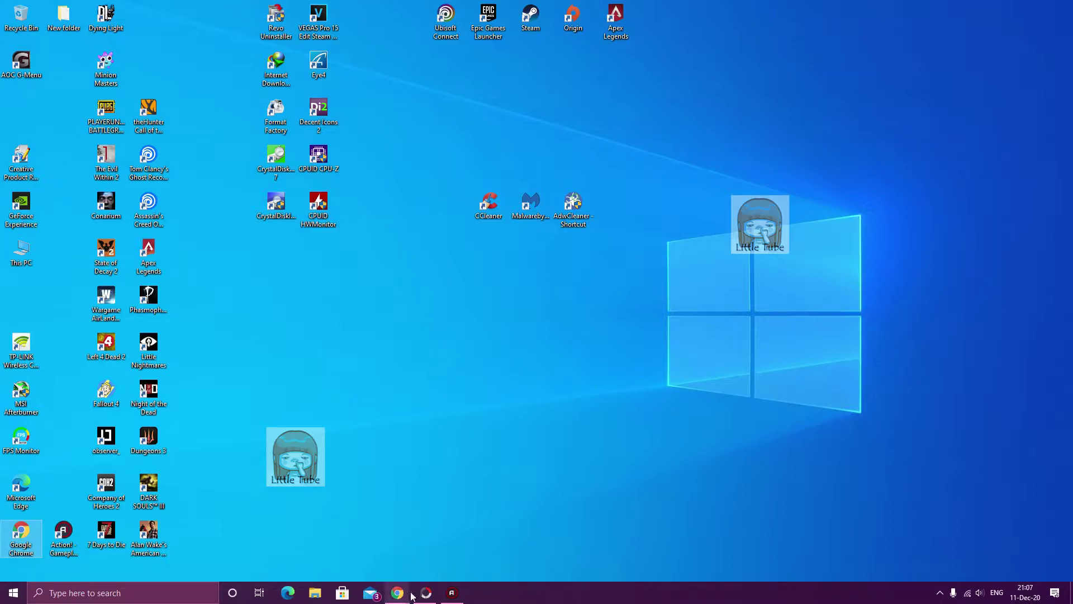
{"action": "mouse_move", "coordinate": [400, 593]}
{"action": "left_click", "coordinate": [562, 567]}
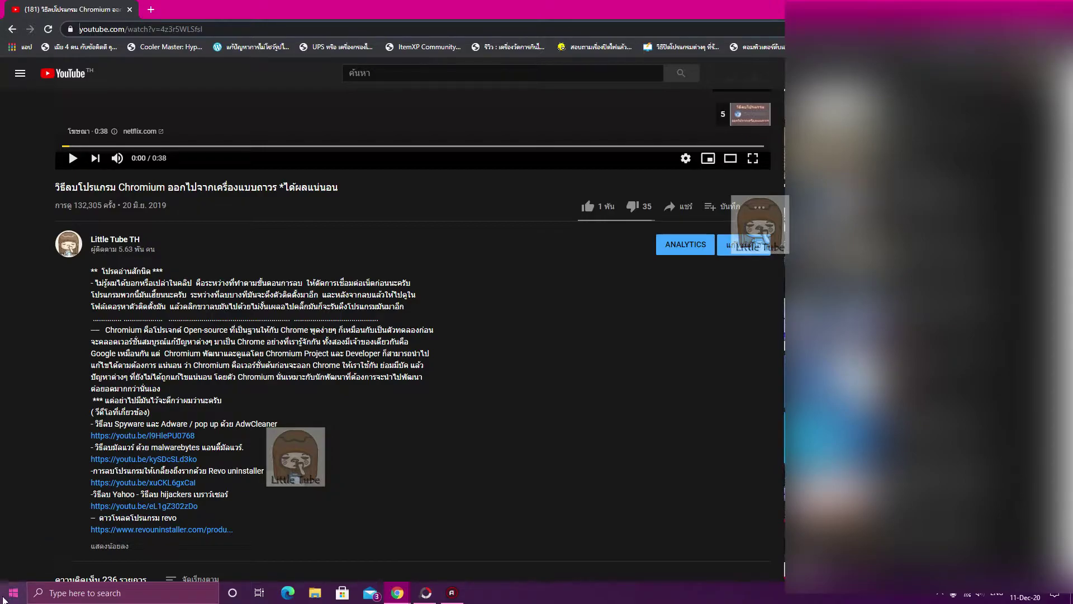
Open the Apps & features list in Windows Settings and select the 7 Days to Die entry.
{"action": "right_click", "coordinate": [14, 592]}
{"action": "left_click", "coordinate": [65, 494]}
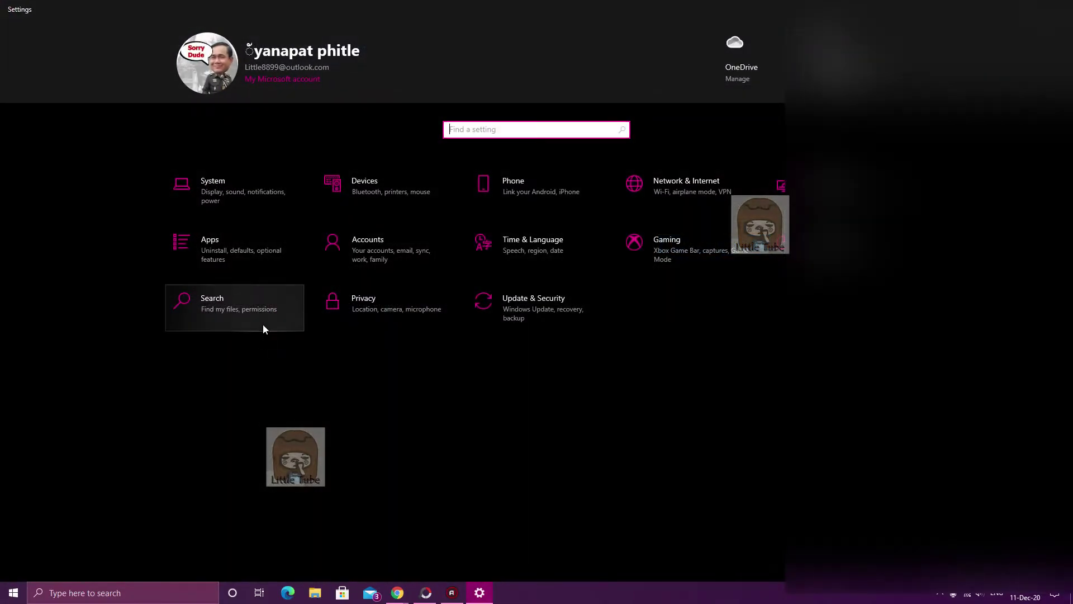
{"action": "left_click", "coordinate": [235, 257]}
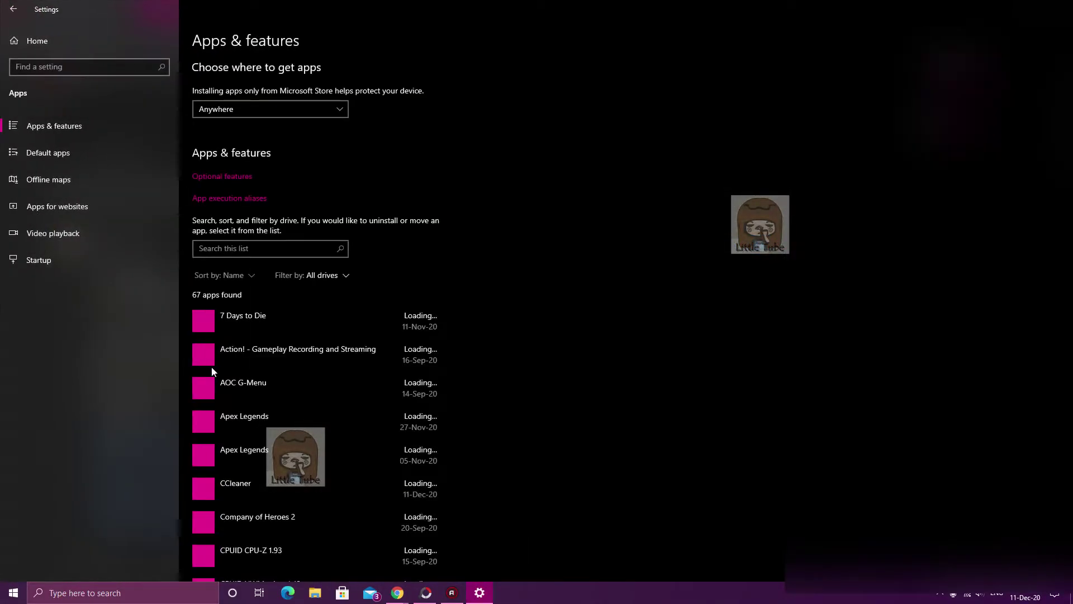
{"action": "left_click", "coordinate": [248, 325]}
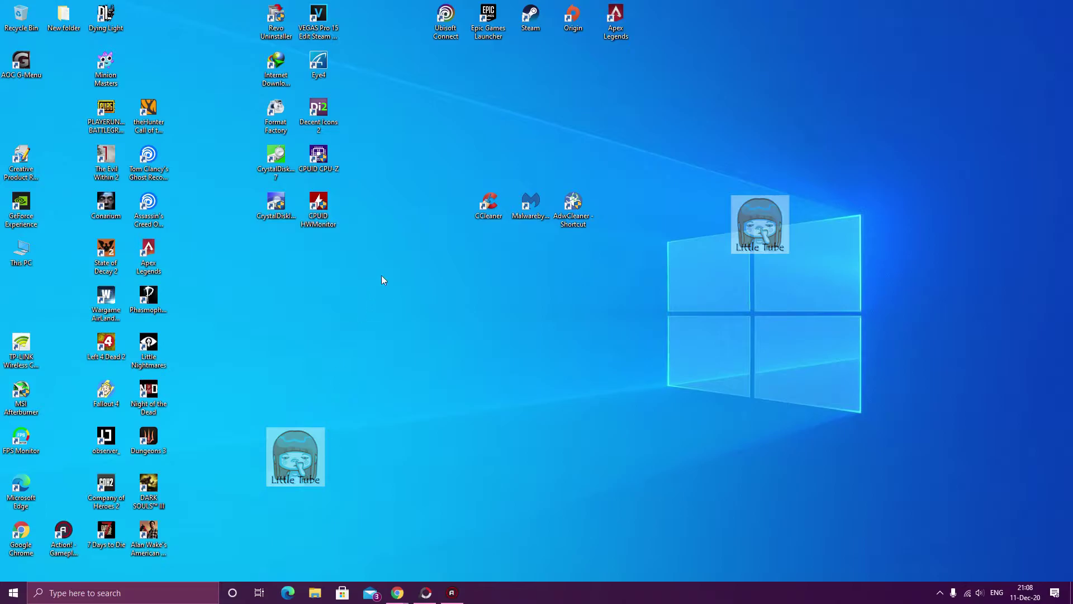
Move the CCleaner shortcut to the middle of the desktop and search Google for ccleaner in a new Chrome window.
{"action": "left_click_drag", "start_coordinate": [481, 205], "coordinate": [408, 297]}
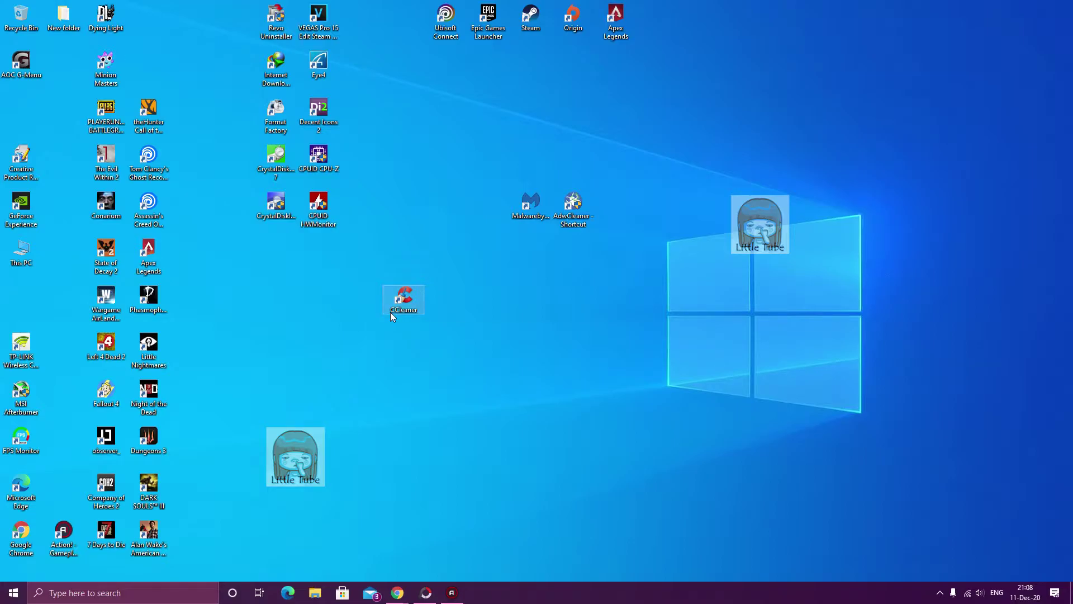
{"action": "double_click", "coordinate": [17, 538]}
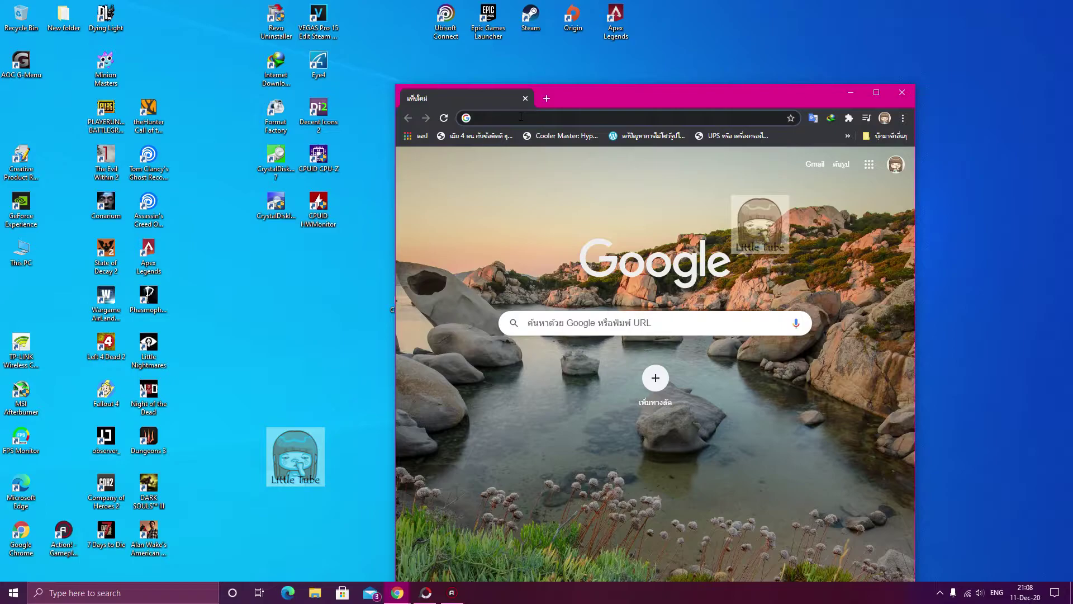
{"action": "type", "text": "cc"}
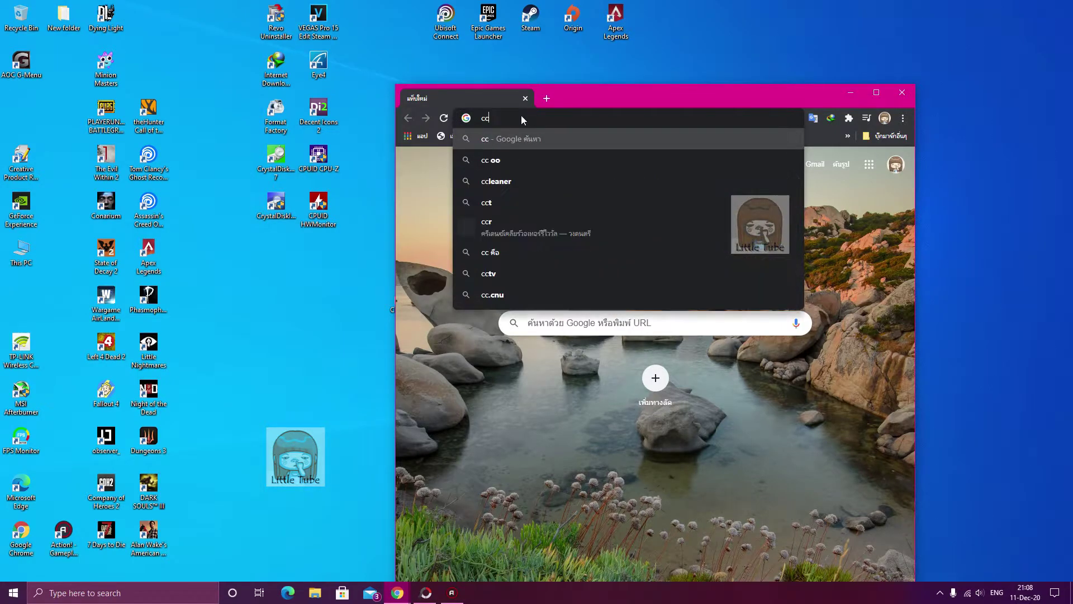
{"action": "type", "text": "le"}
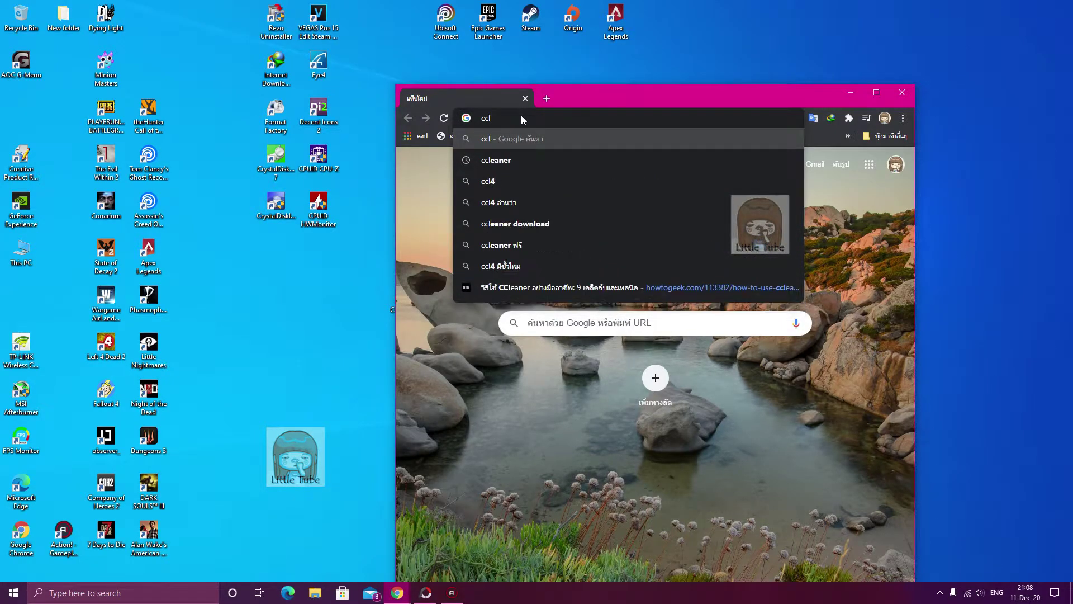
{"action": "left_click", "coordinate": [538, 162]}
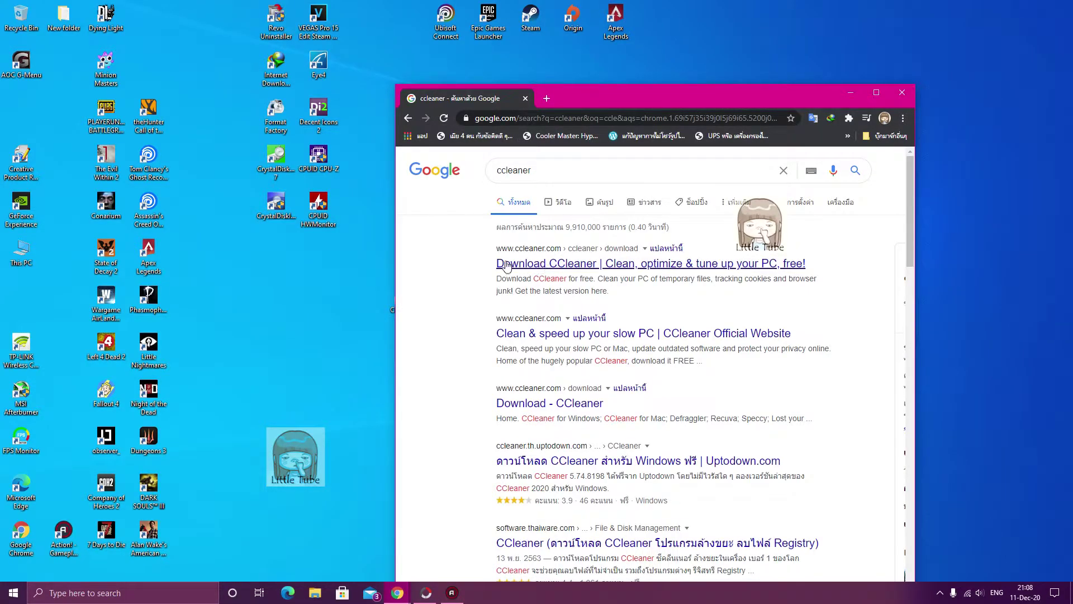
Open the official CCleaner download page in a maximized window and request the free version from CCleaner.com.
{"action": "left_click", "coordinate": [548, 264]}
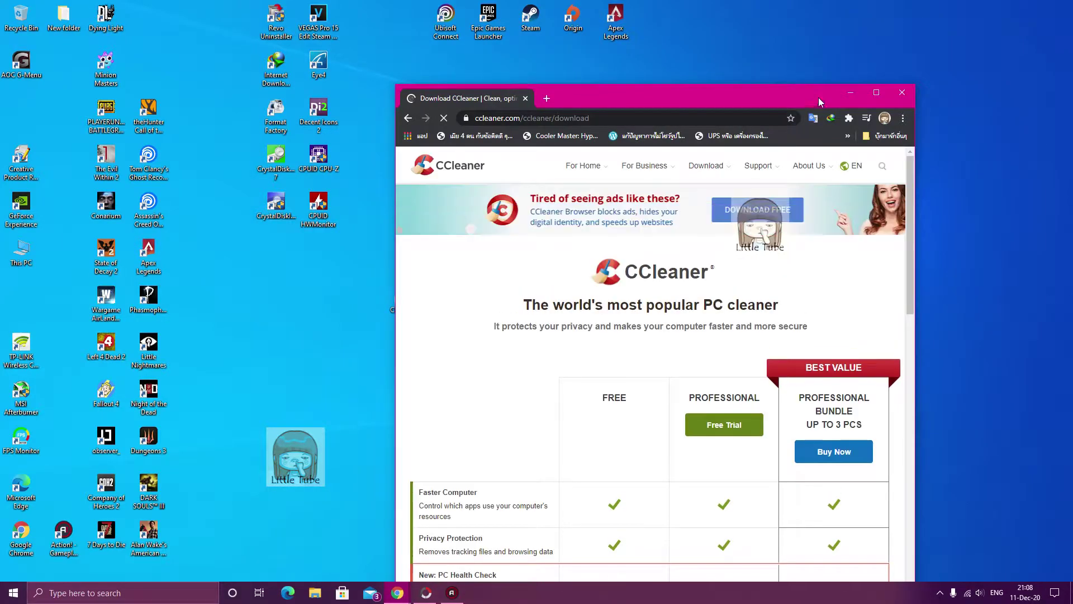
{"action": "left_click", "coordinate": [877, 92]}
{"action": "scroll", "coordinate": [553, 191], "scroll_direction": "down", "scroll_amount": 3}
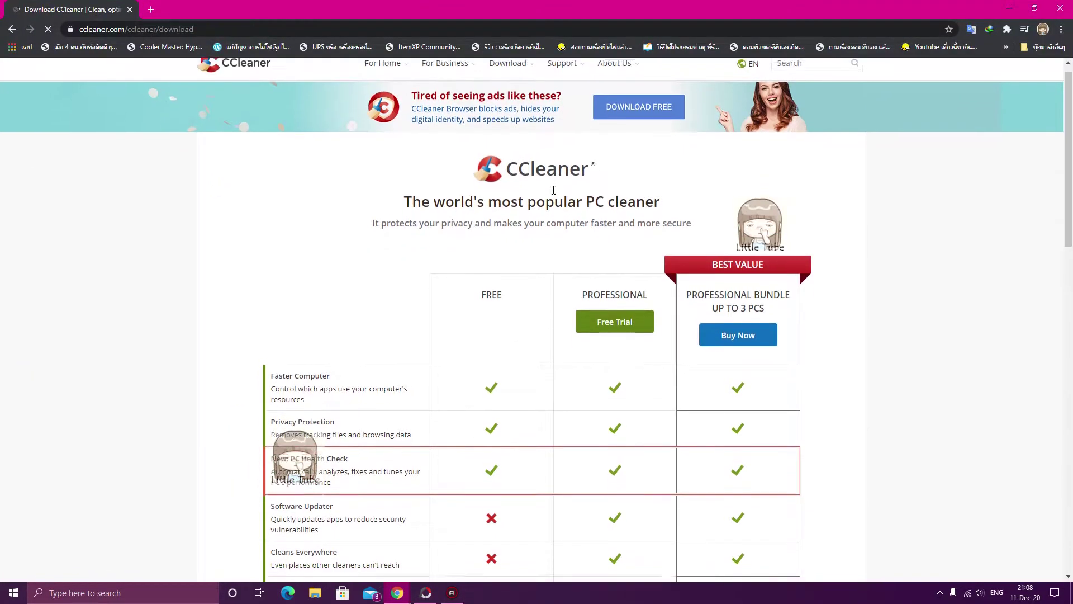
{"action": "scroll", "coordinate": [519, 202], "scroll_direction": "down", "scroll_amount": 4}
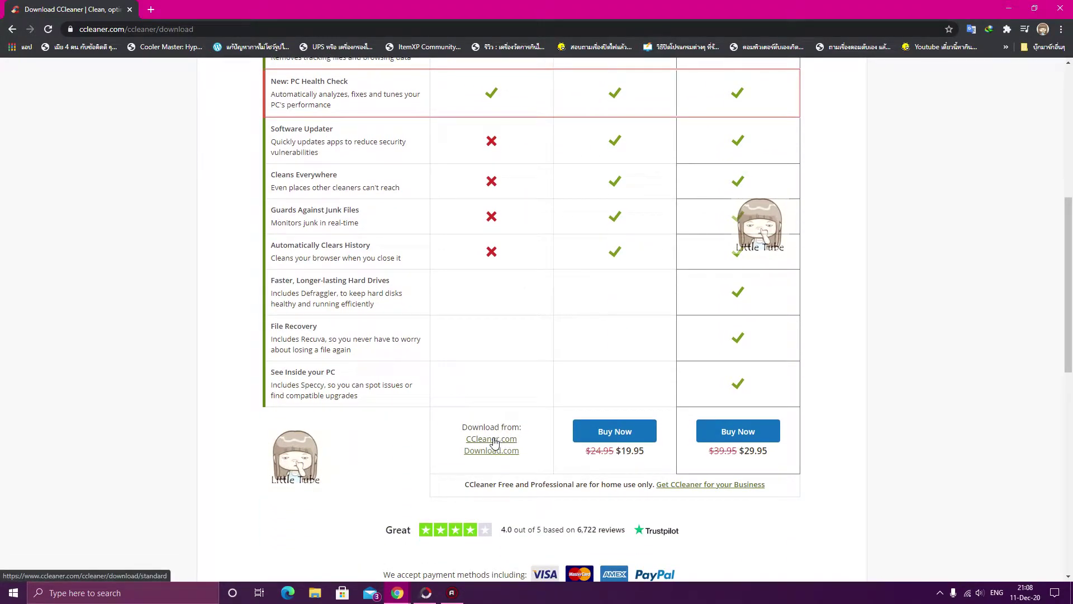
{"action": "left_click", "coordinate": [494, 440]}
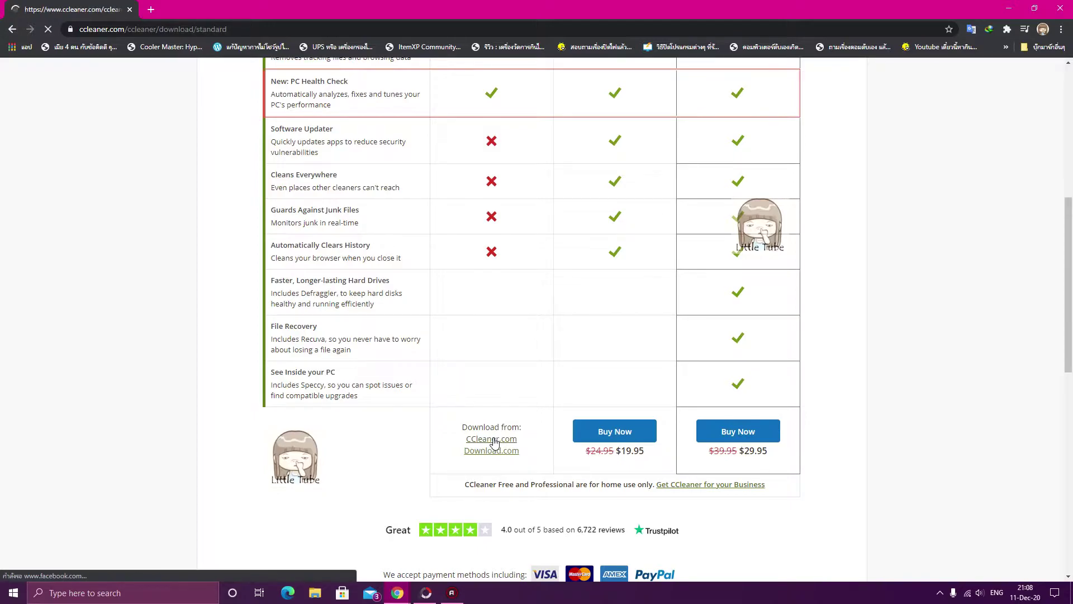
Dismiss the download dialog for ccsetup575.exe and examine the installation instructions on the CCleaner thank-you page.
{"action": "scroll", "coordinate": [405, 363], "scroll_direction": "down", "scroll_amount": 3}
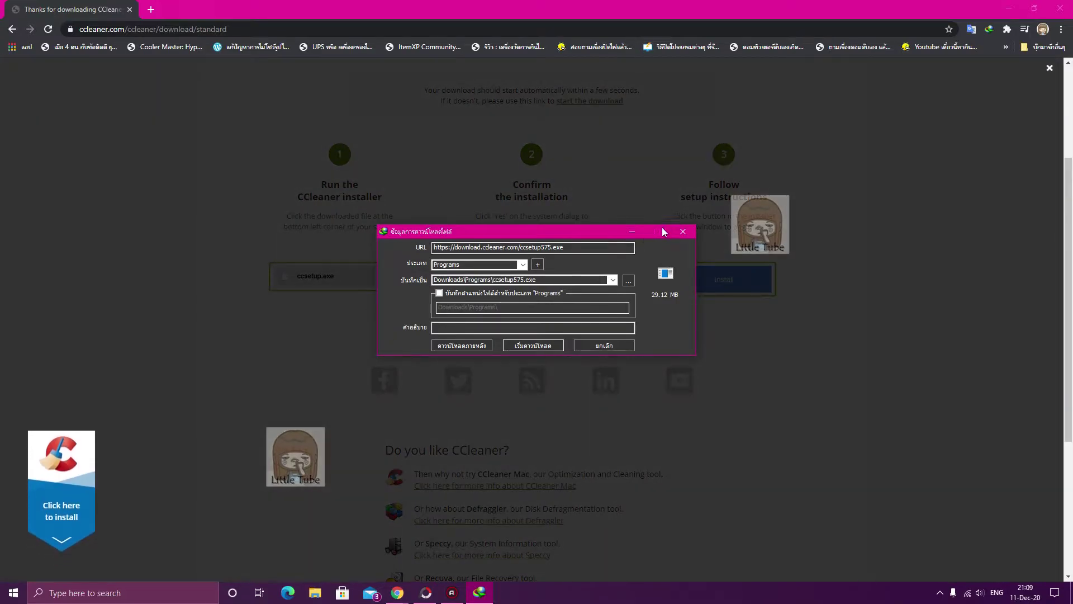
{"action": "left_click", "coordinate": [682, 230]}
{"action": "left_click", "coordinate": [130, 496]}
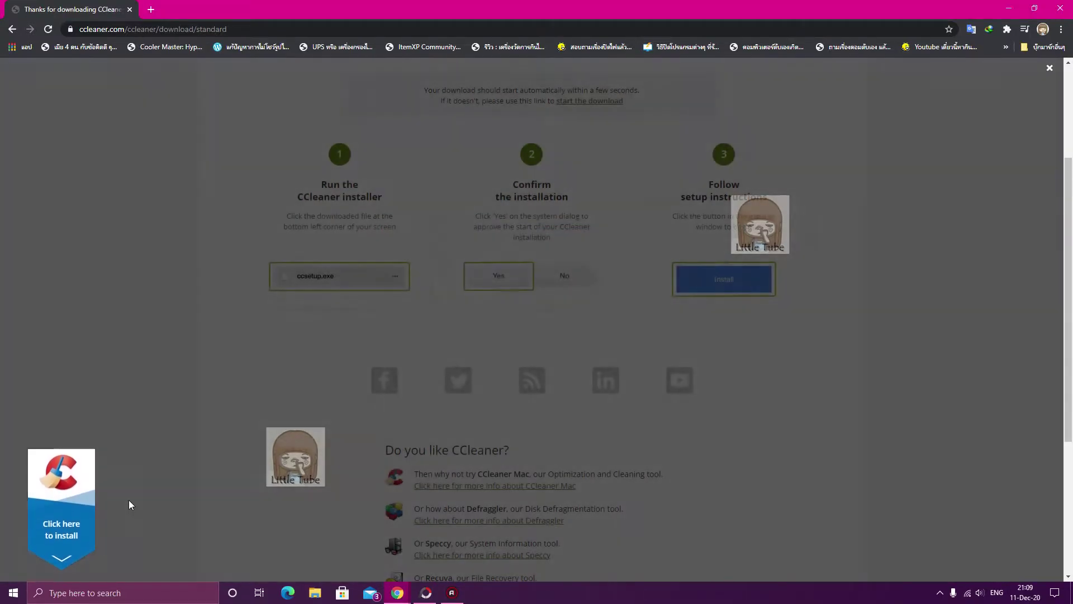
{"action": "scroll", "coordinate": [322, 295], "scroll_direction": "up", "scroll_amount": 2}
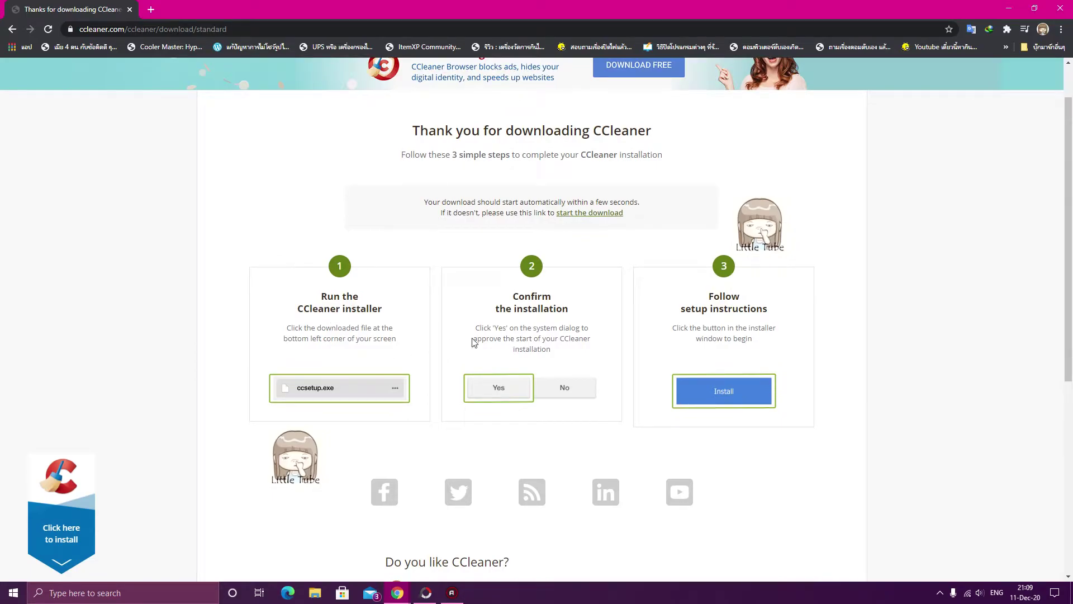
{"action": "scroll", "coordinate": [438, 352], "scroll_direction": "down", "scroll_amount": 4}
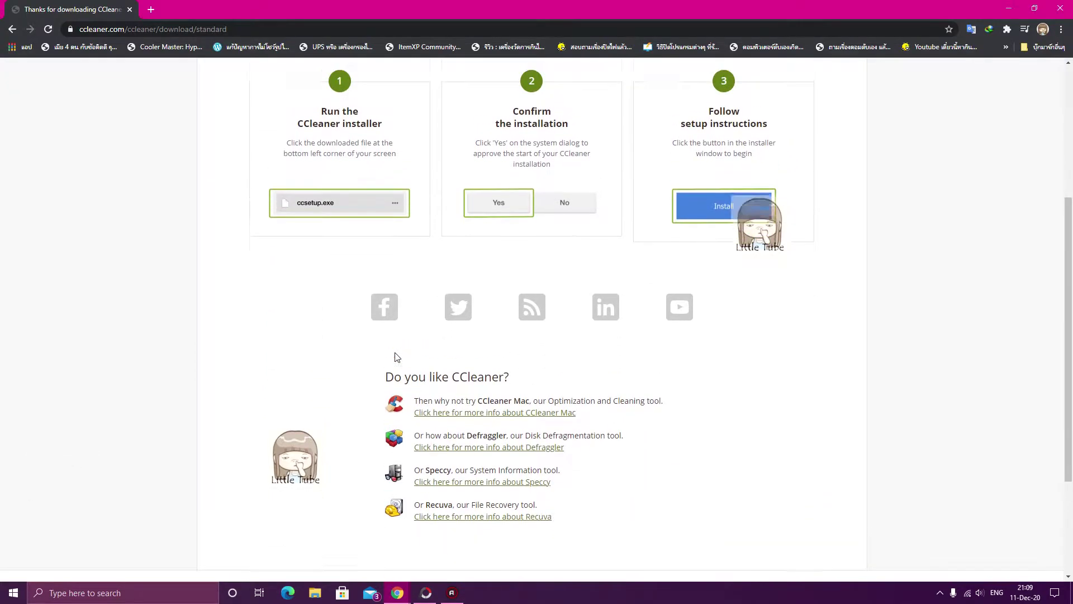
{"action": "scroll", "coordinate": [720, 281], "scroll_direction": "up", "scroll_amount": 2}
{"action": "scroll", "coordinate": [551, 389], "scroll_direction": "down", "scroll_amount": 4}
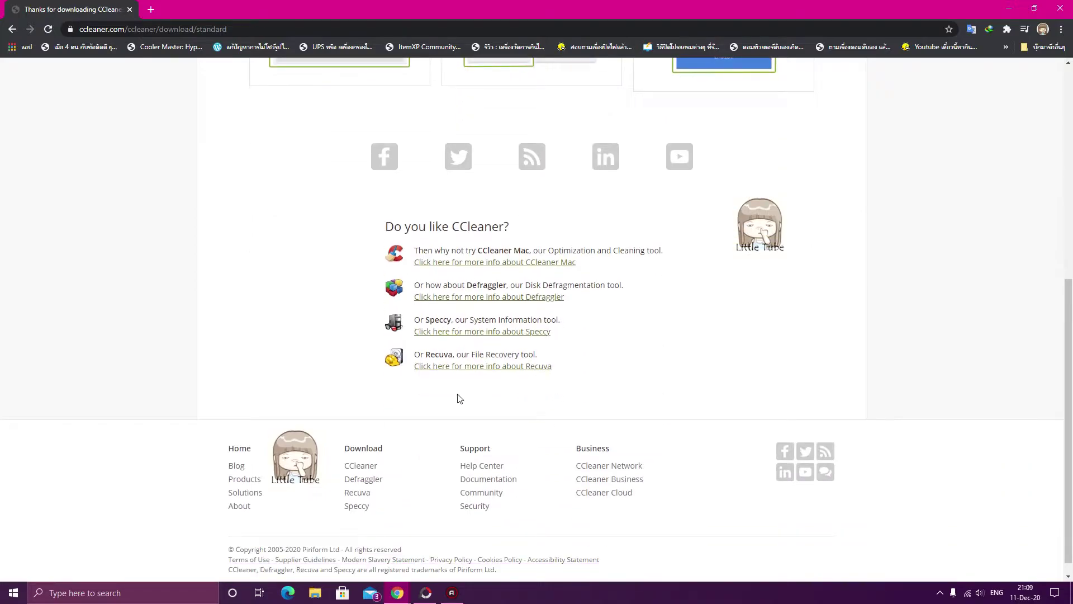
{"action": "scroll", "coordinate": [456, 398], "scroll_direction": "up", "scroll_amount": 2}
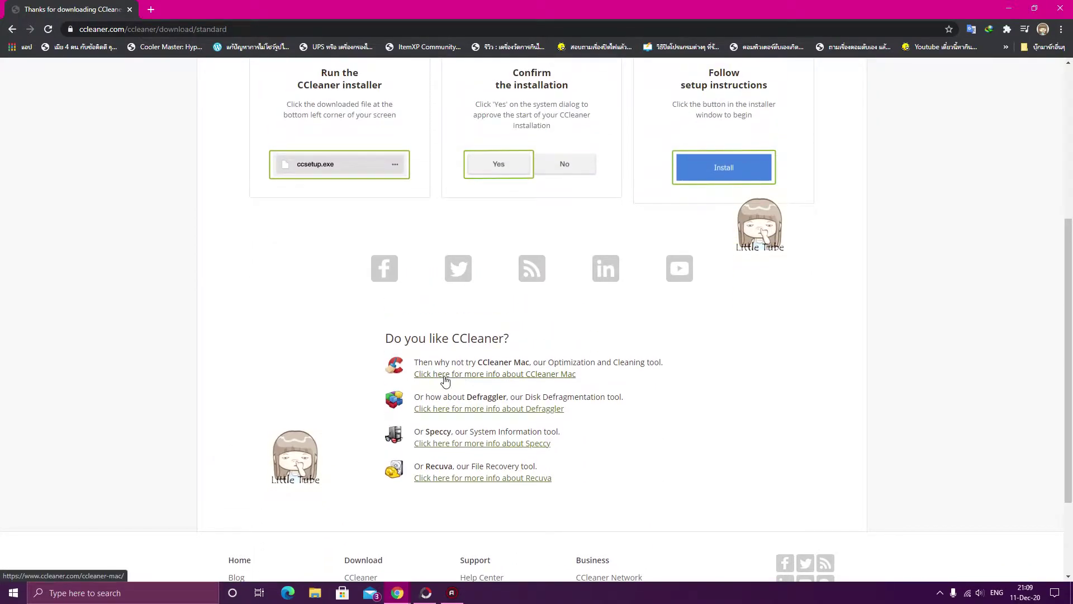
{"action": "scroll", "coordinate": [431, 374], "scroll_direction": "up", "scroll_amount": 5}
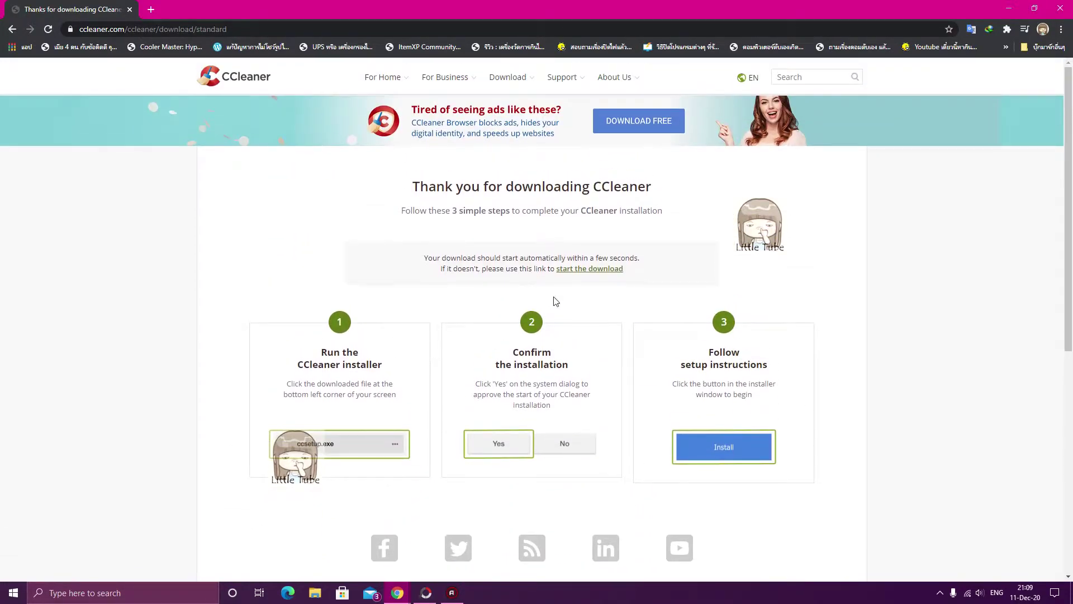
Try the manual download link for the CCleaner installer, cancel both download dialogs and minimize the browser.
{"action": "left_click", "coordinate": [587, 269]}
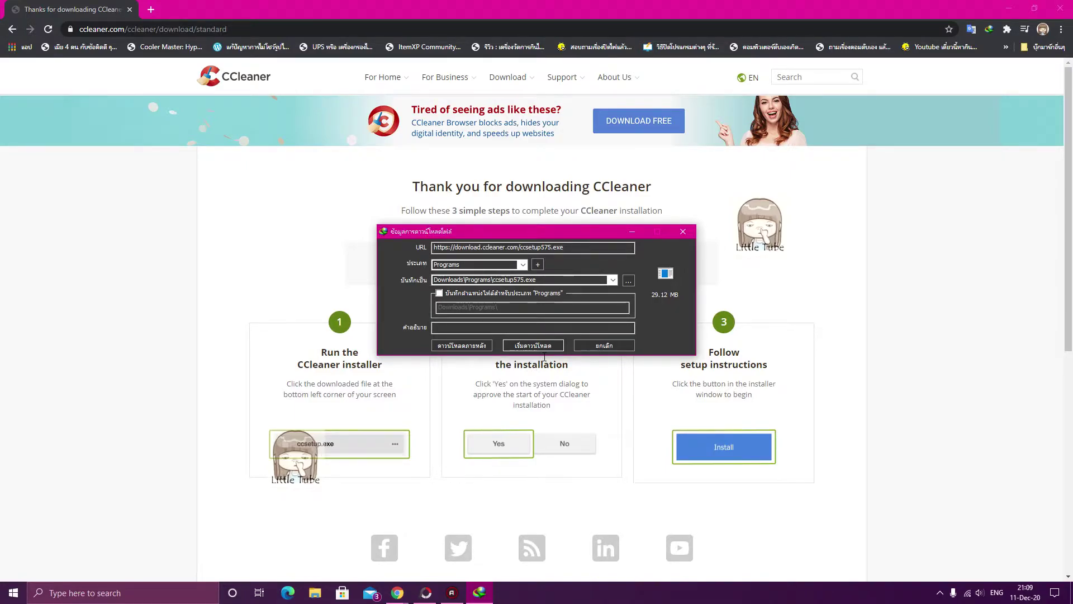
{"action": "left_click", "coordinate": [682, 231]}
{"action": "left_click", "coordinate": [1018, 16]}
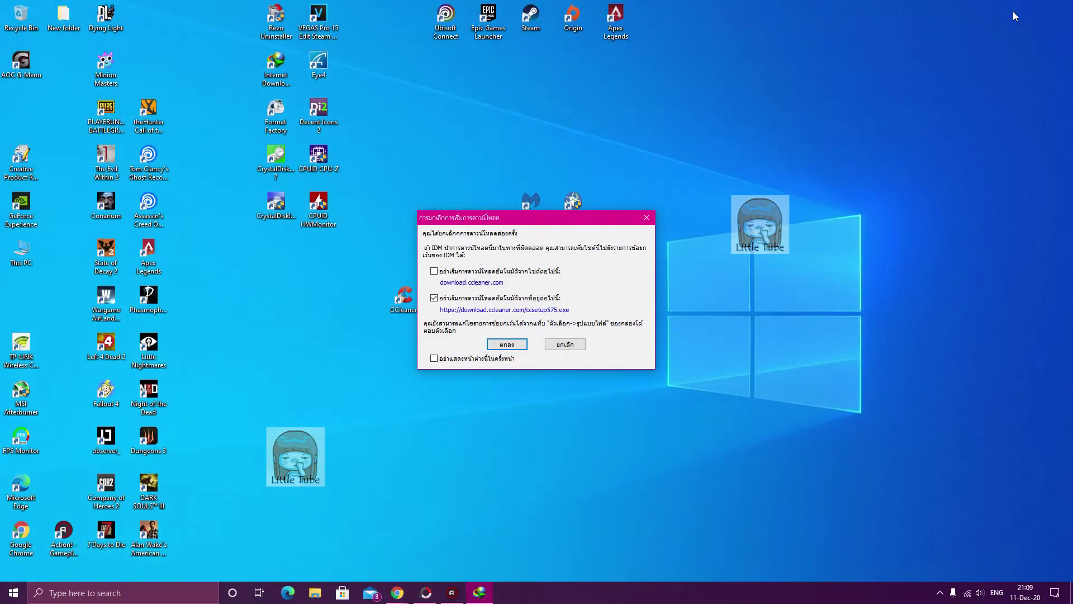
{"action": "left_click", "coordinate": [573, 345]}
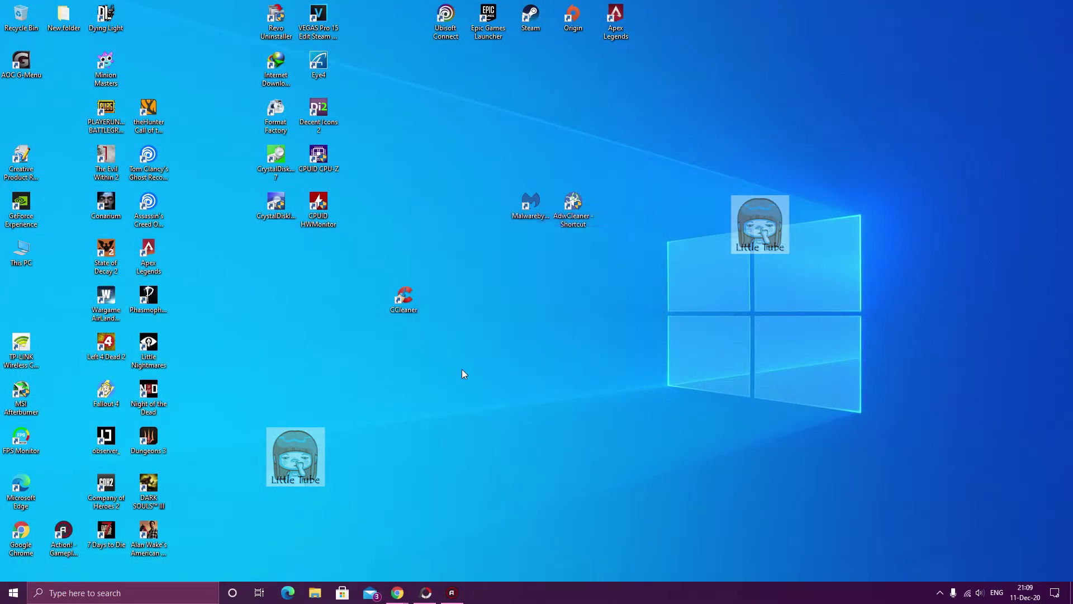
Launch CCleaner from its desktop shortcut and choose ไทย (Thai) as the interface language in its settings.
{"action": "left_click", "coordinate": [398, 298]}
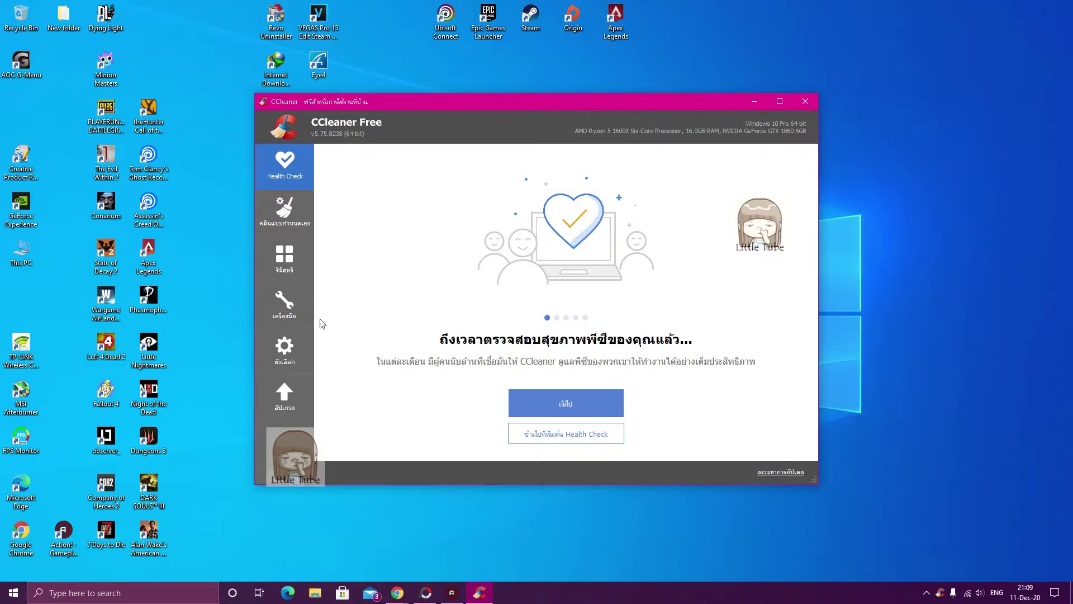
{"action": "left_click", "coordinate": [288, 318]}
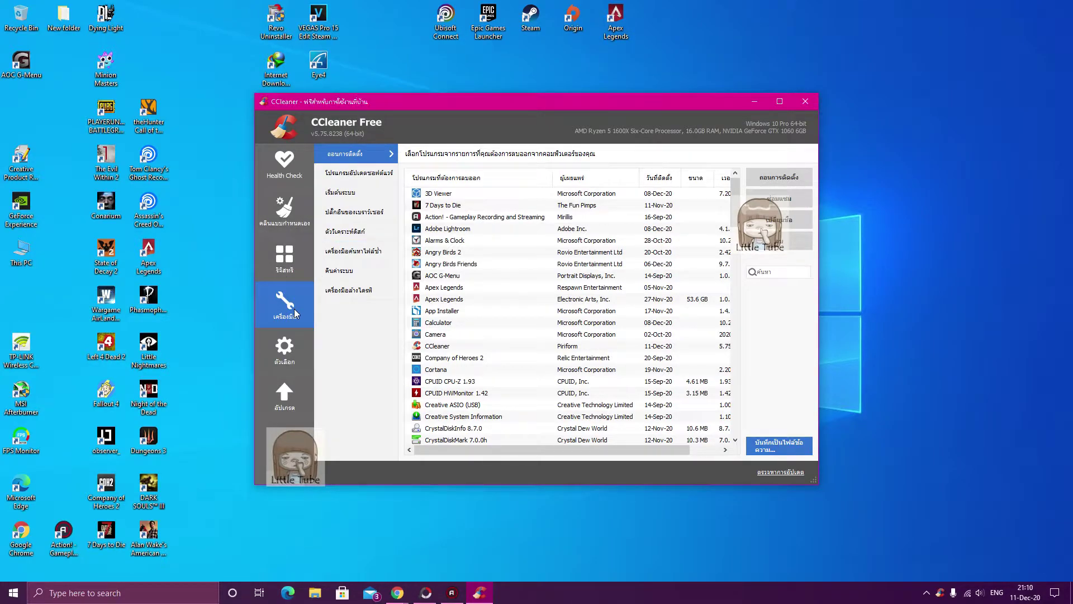
{"action": "left_click", "coordinate": [286, 361]}
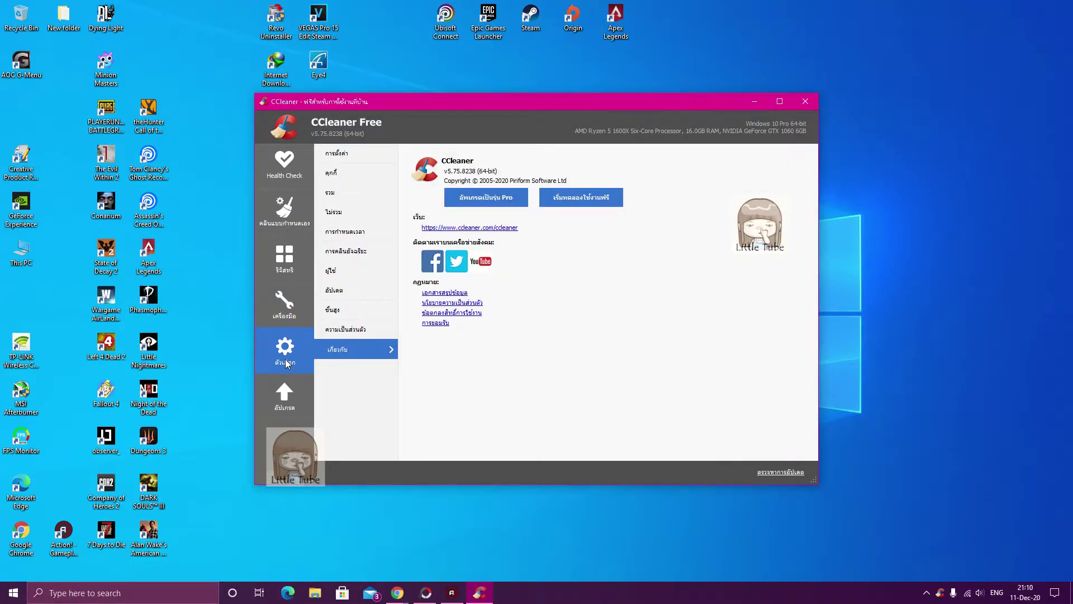
{"action": "left_click", "coordinate": [340, 160]}
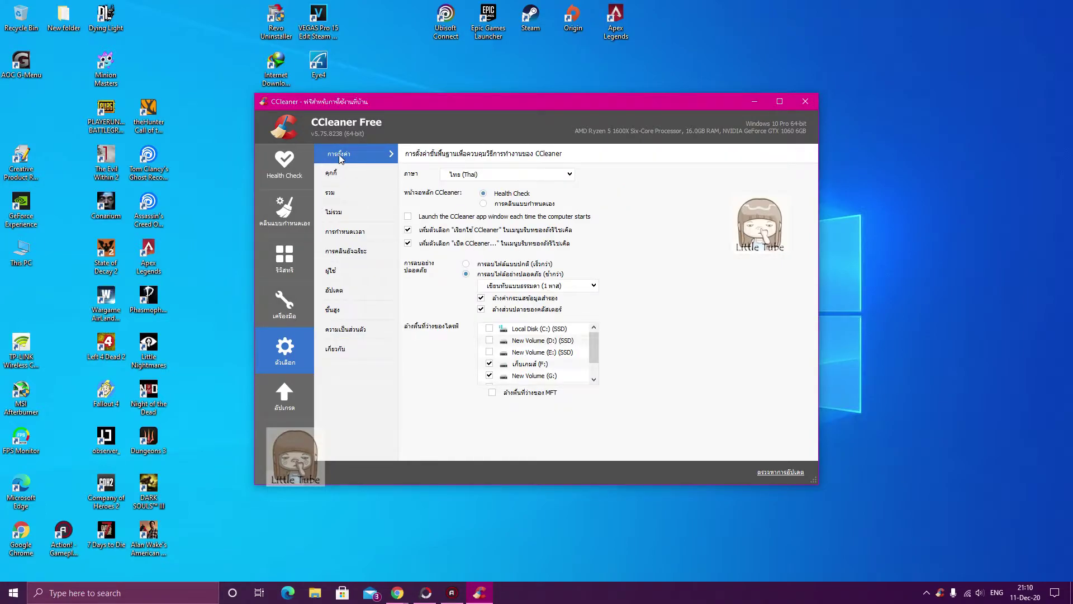
{"action": "left_click", "coordinate": [484, 175]}
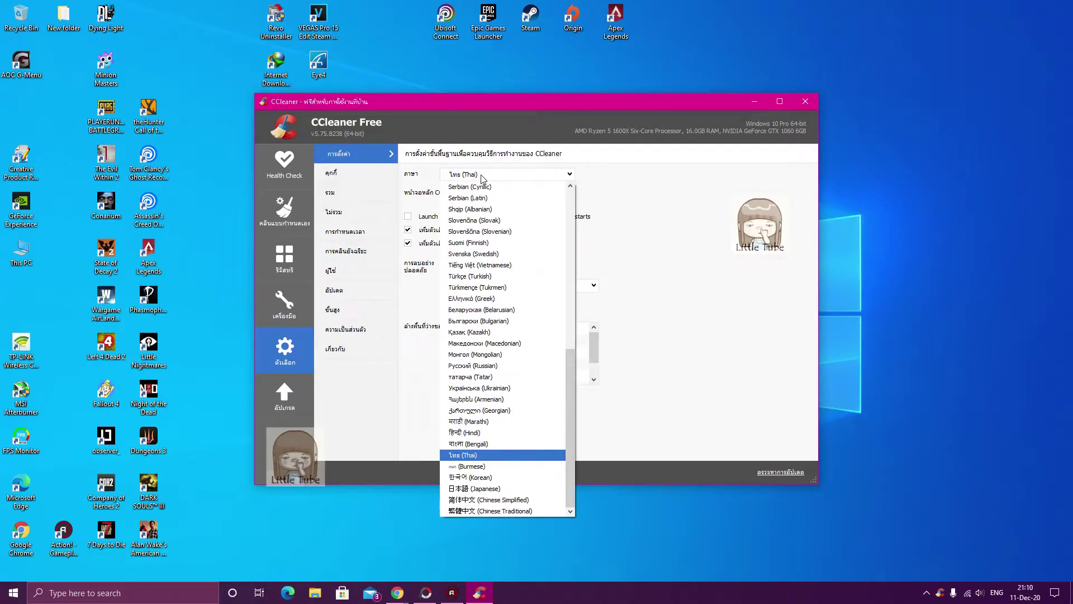
{"action": "left_click", "coordinate": [524, 455]}
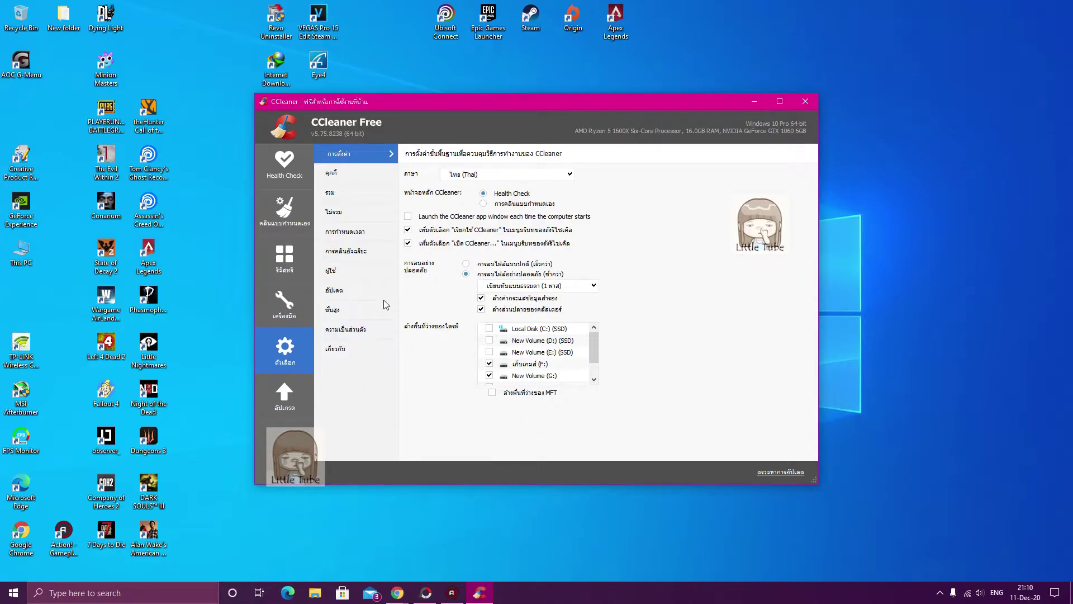
Display the Windows startup programs list among CCleaner's tools and maximize the CCleaner window.
{"action": "left_click", "coordinate": [288, 320]}
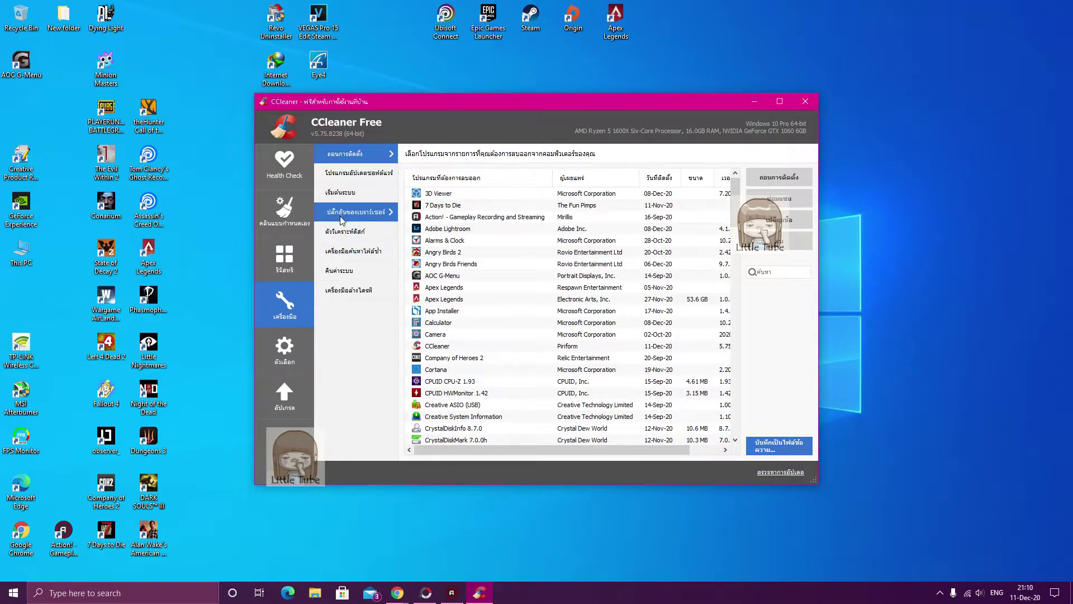
{"action": "left_click", "coordinate": [342, 192]}
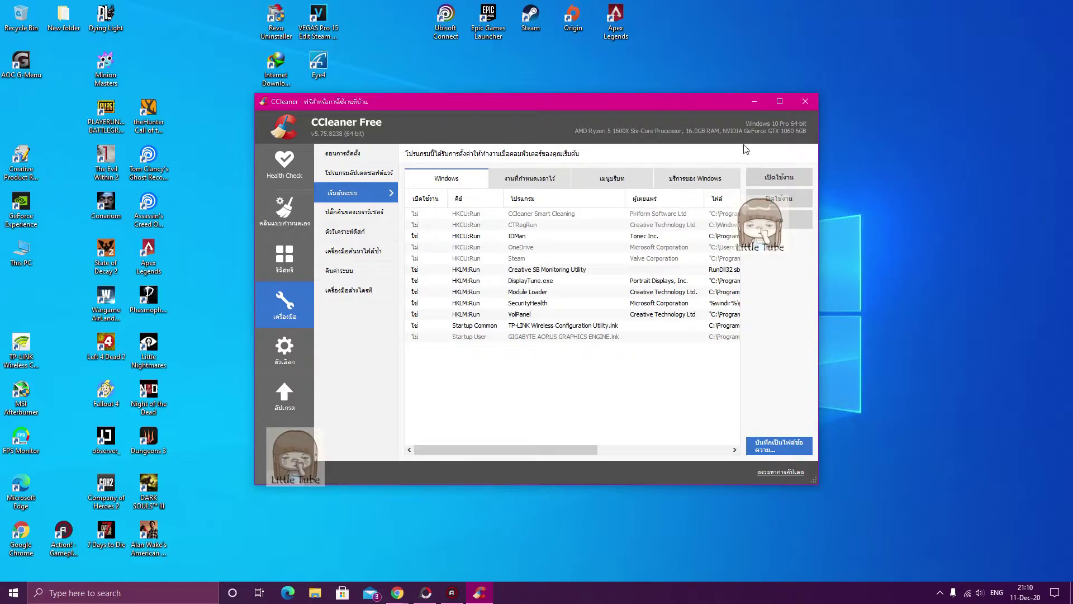
{"action": "left_click", "coordinate": [778, 103]}
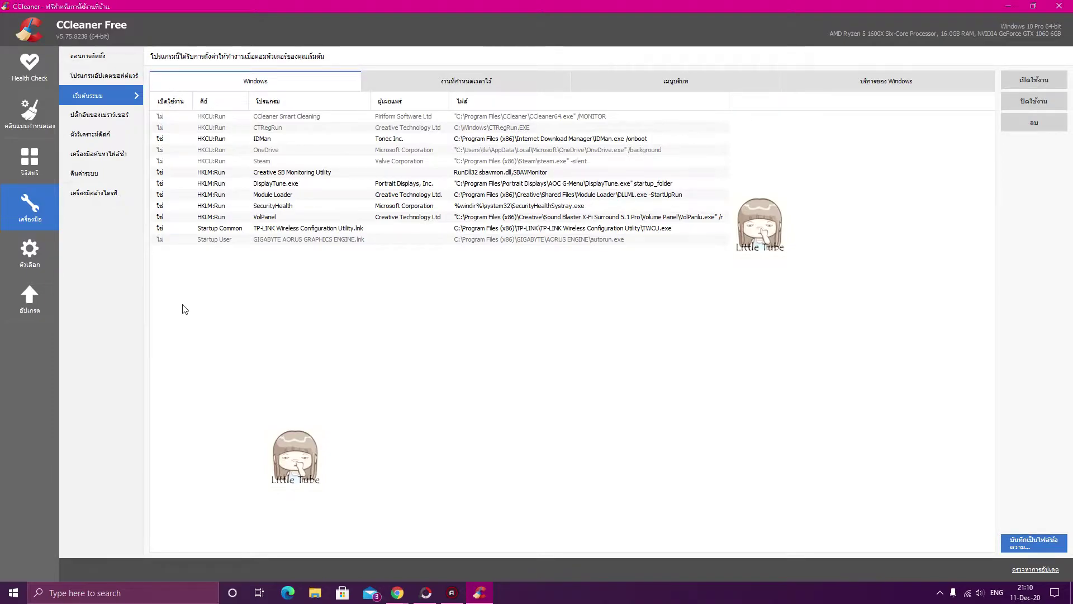
Sort CCleaner's Windows startup list with enabled programs first, examine the enabled entries and close CCleaner.
{"action": "left_click", "coordinate": [171, 103]}
{"action": "left_click", "coordinate": [171, 103]}
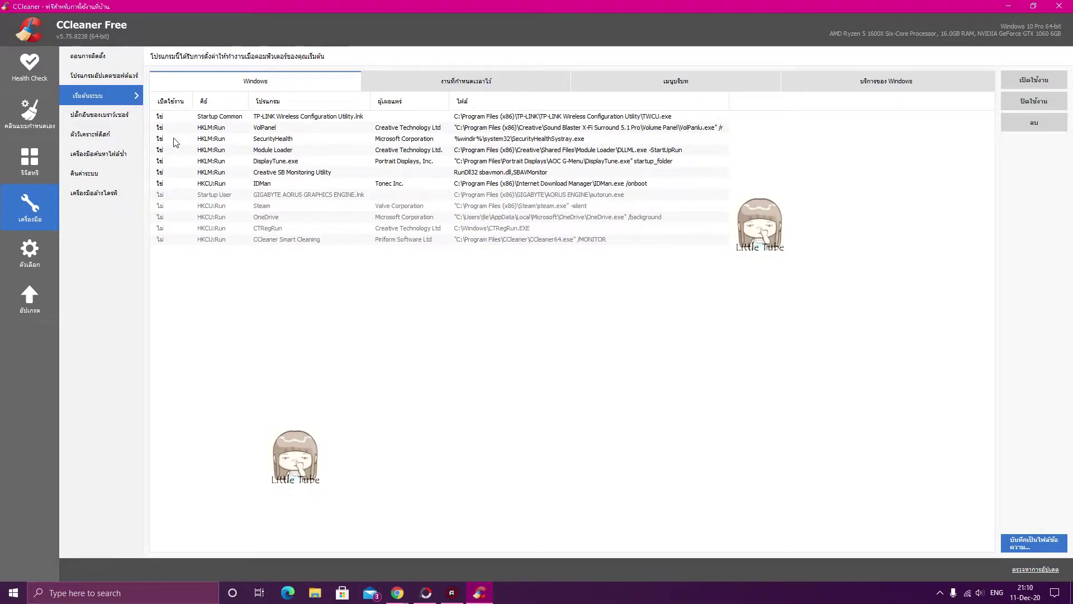
{"action": "left_click", "coordinate": [168, 120]}
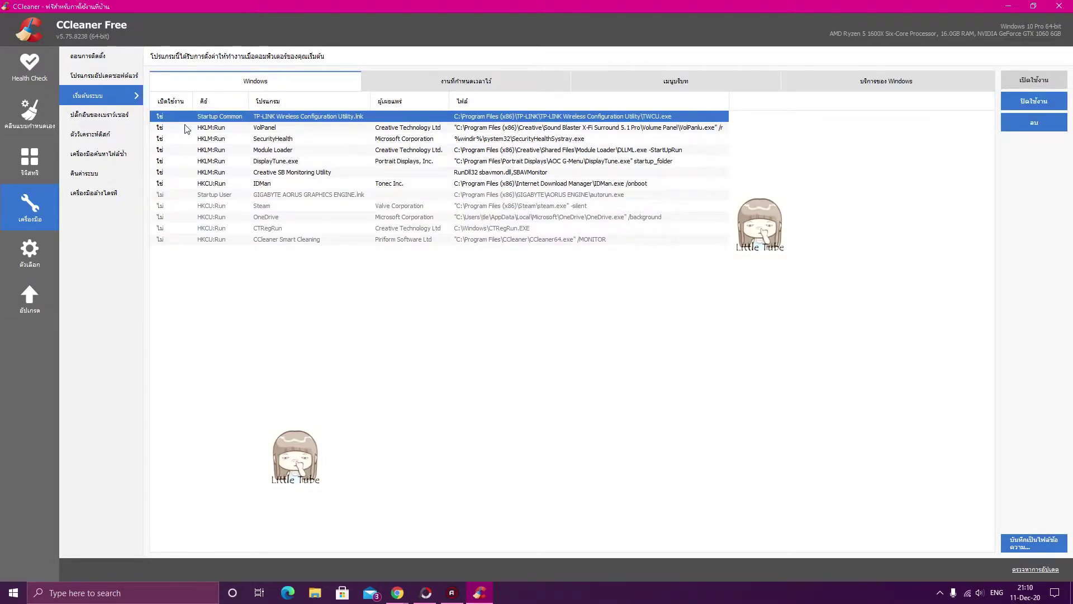
{"action": "key", "text": "Down"}
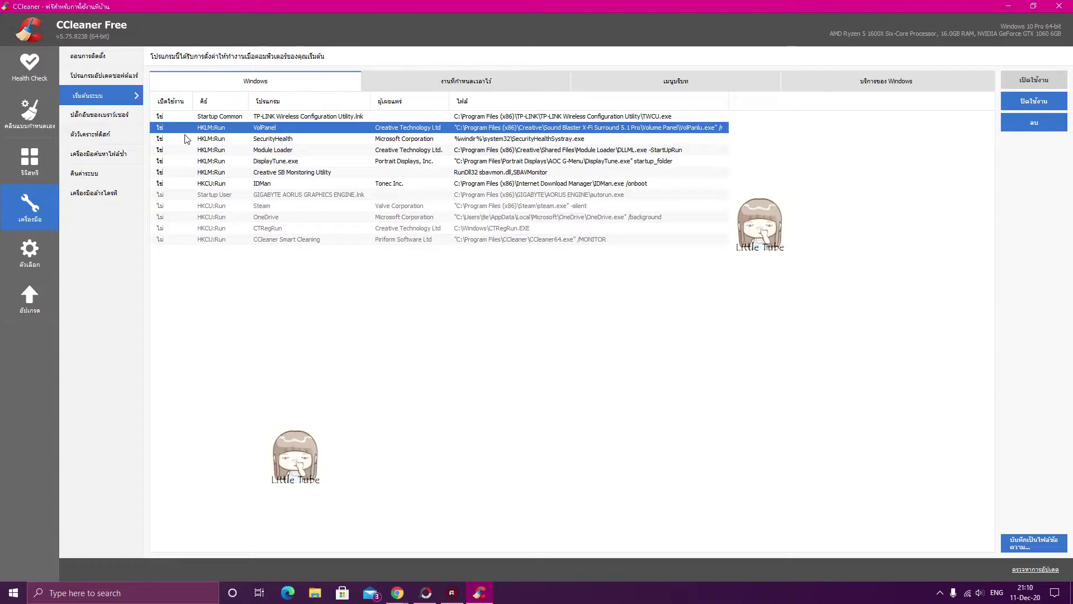
{"action": "left_click", "coordinate": [271, 153]}
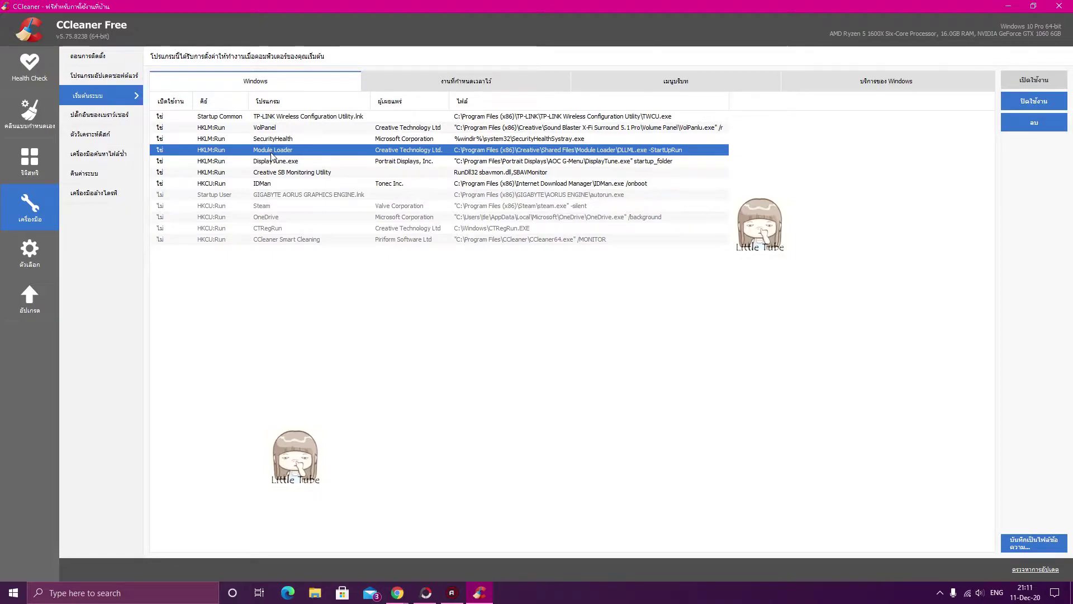
{"action": "left_click", "coordinate": [260, 142]}
{"action": "left_click", "coordinate": [261, 151]}
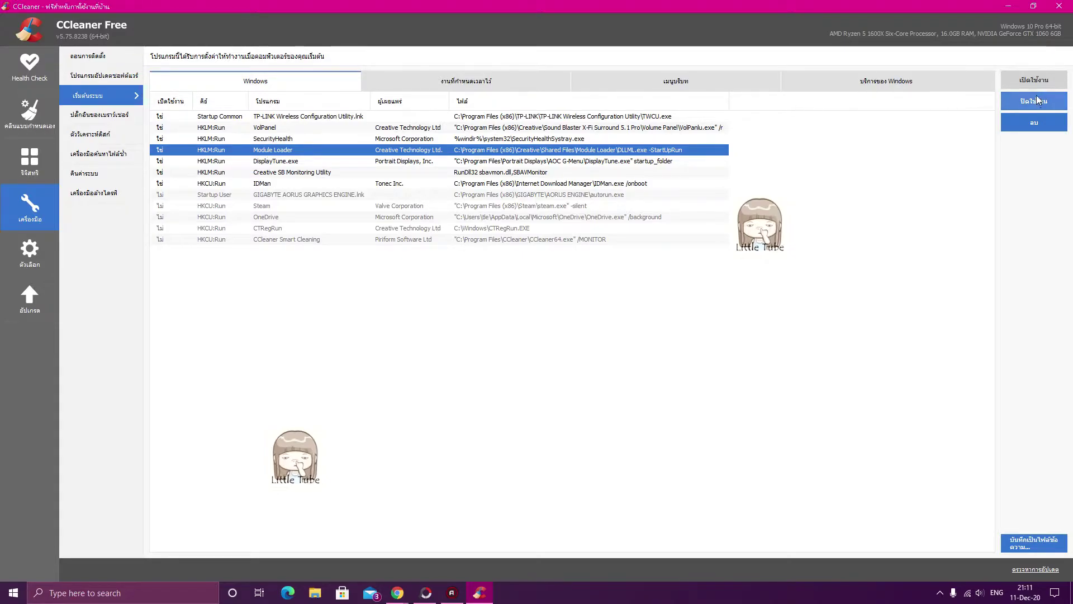
{"action": "left_click", "coordinate": [1060, 6]}
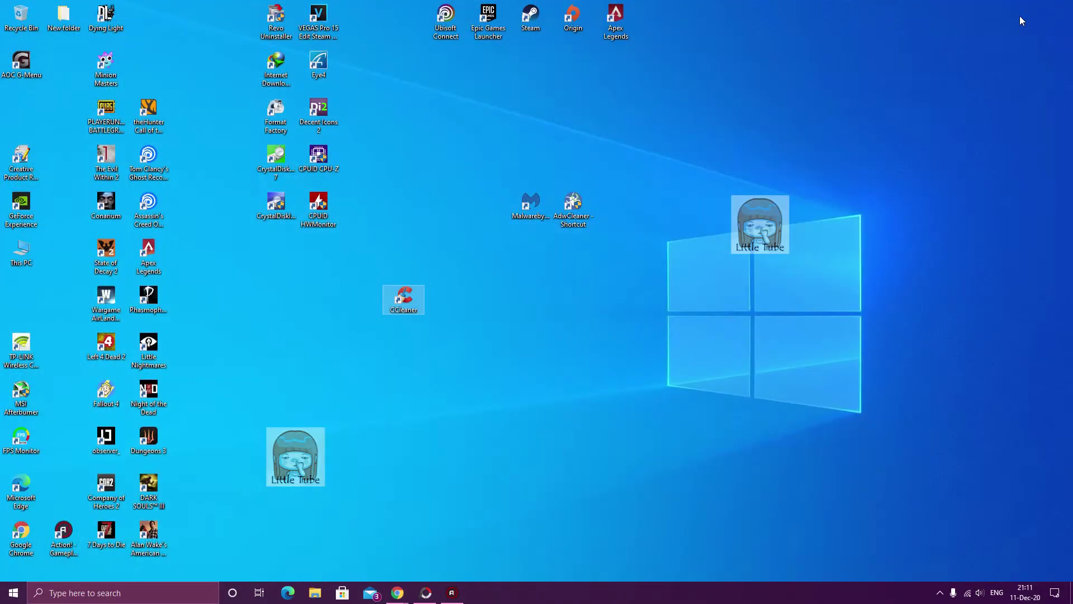
Search Windows for "mscon" and open System Configuration.
{"action": "right_click", "coordinate": [11, 594]}
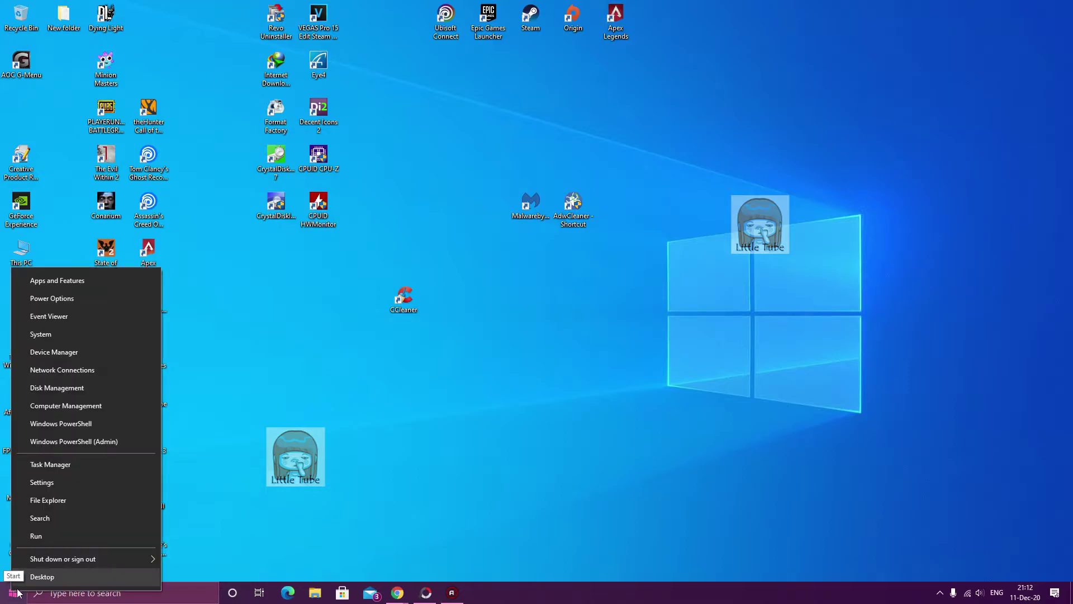
{"action": "left_click", "coordinate": [45, 522]}
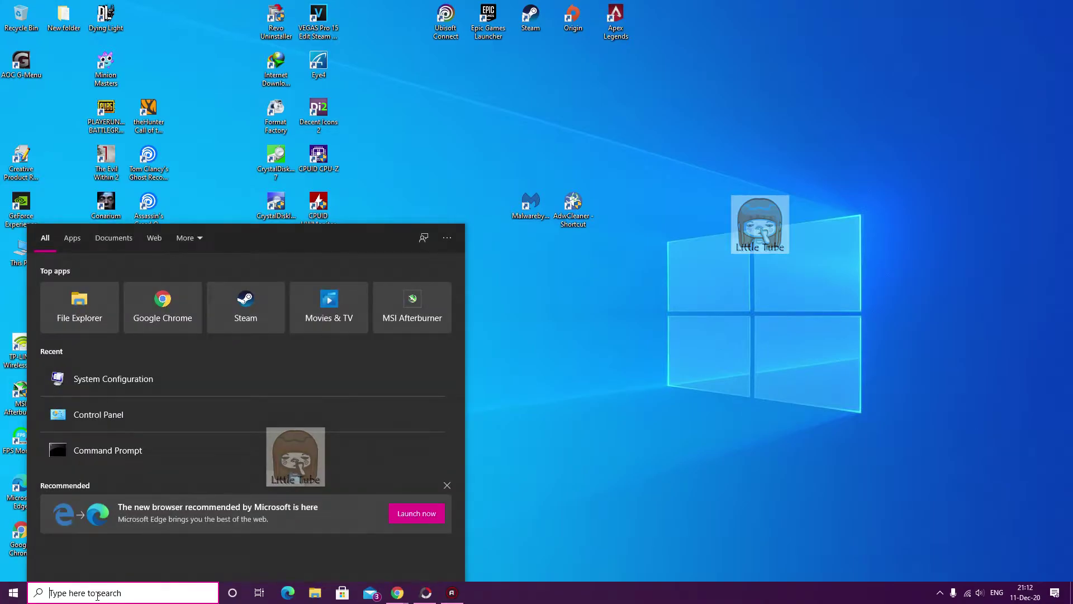
{"action": "type", "text": "ms"}
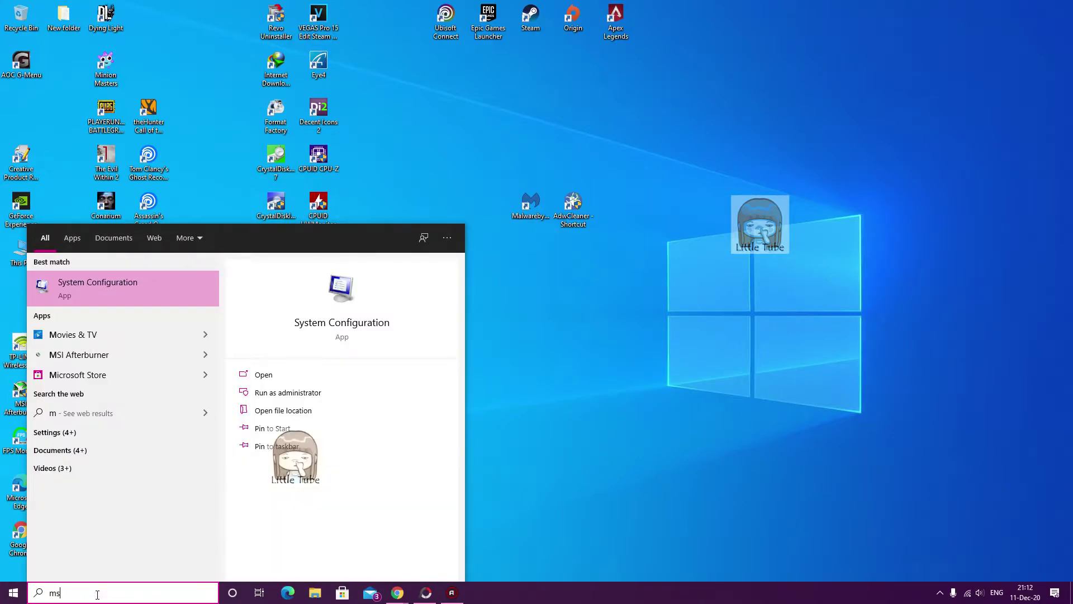
{"action": "type", "text": "con"}
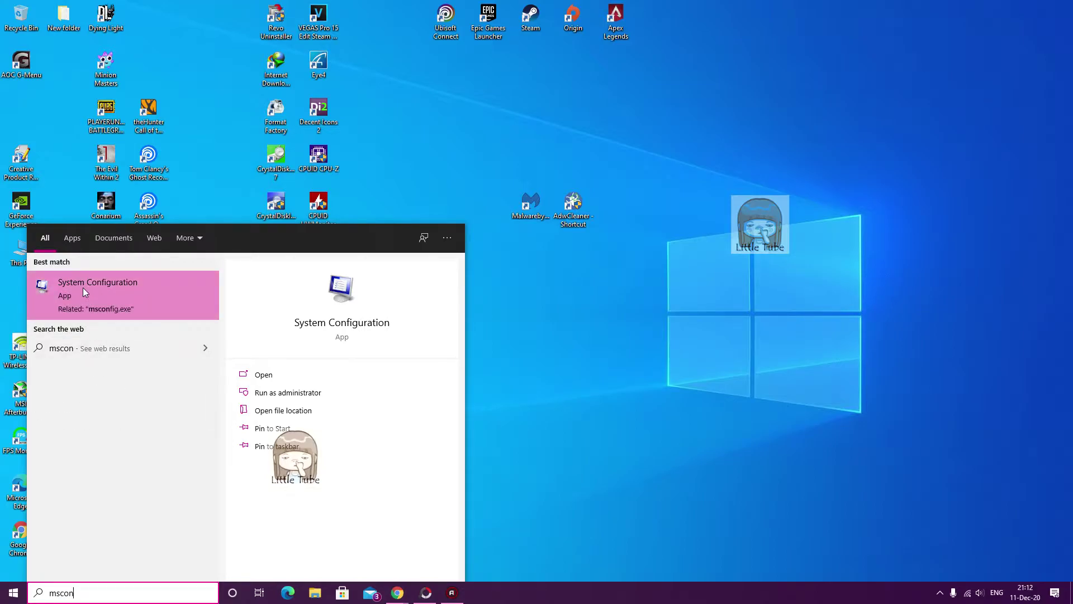
{"action": "left_click", "coordinate": [123, 284]}
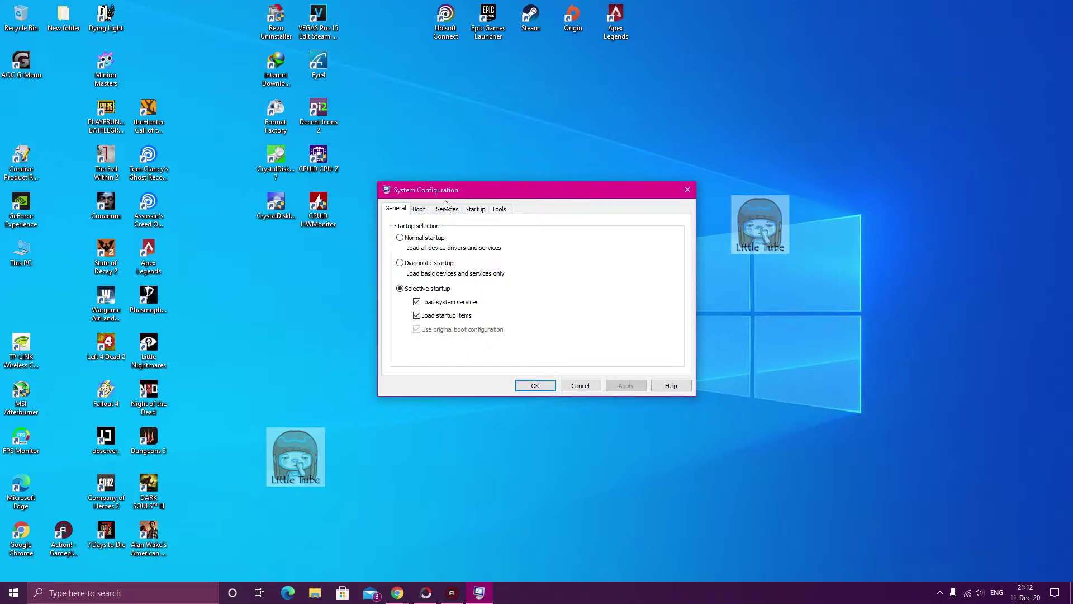
Open Task Manager's startup list from System Configuration, examine its entries and close both windows.
{"action": "left_click", "coordinate": [471, 215]}
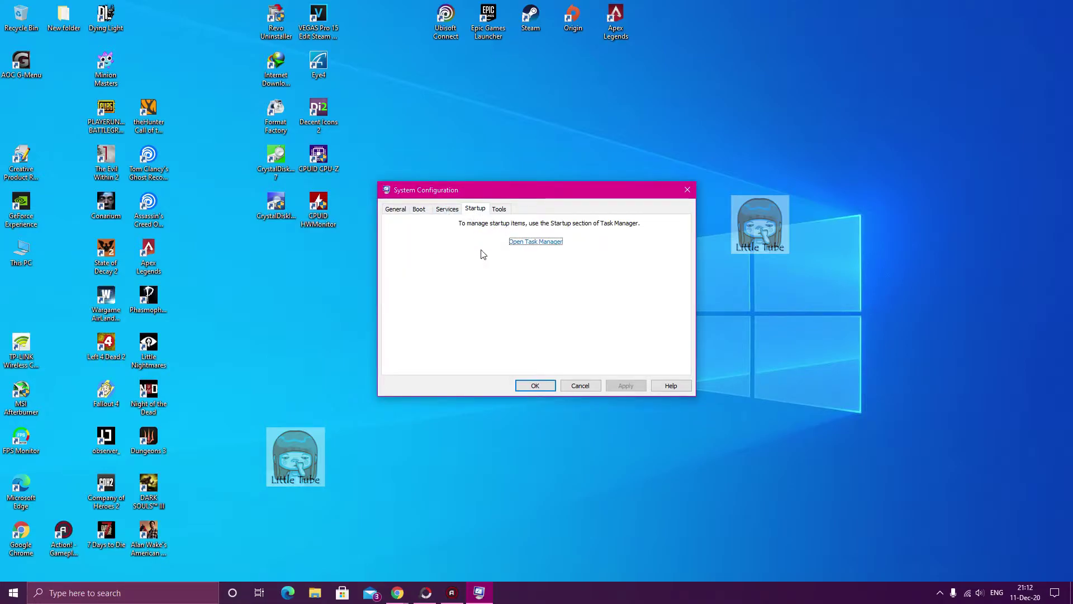
{"action": "left_click", "coordinate": [530, 244]}
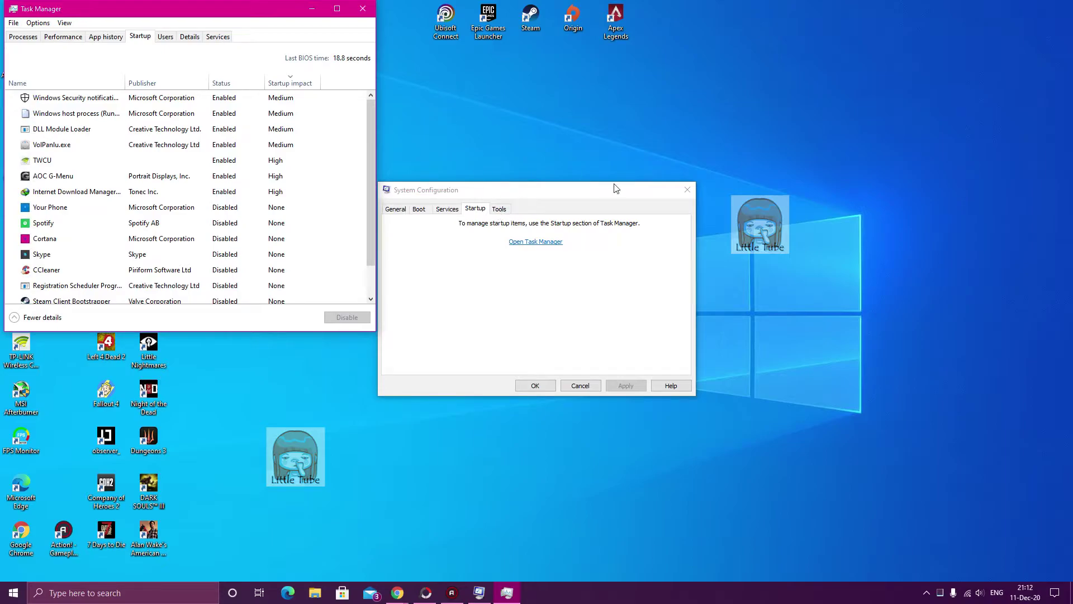
{"action": "left_click", "coordinate": [688, 190]}
{"action": "left_click_drag", "start_coordinate": [244, 6], "coordinate": [550, 144]}
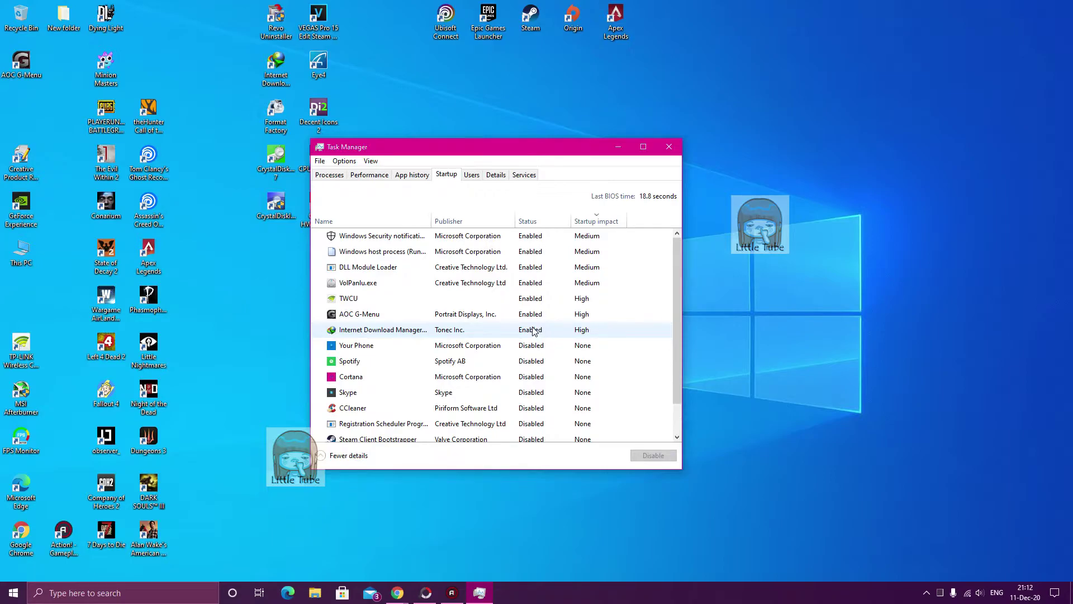
{"action": "left_click", "coordinate": [670, 147]}
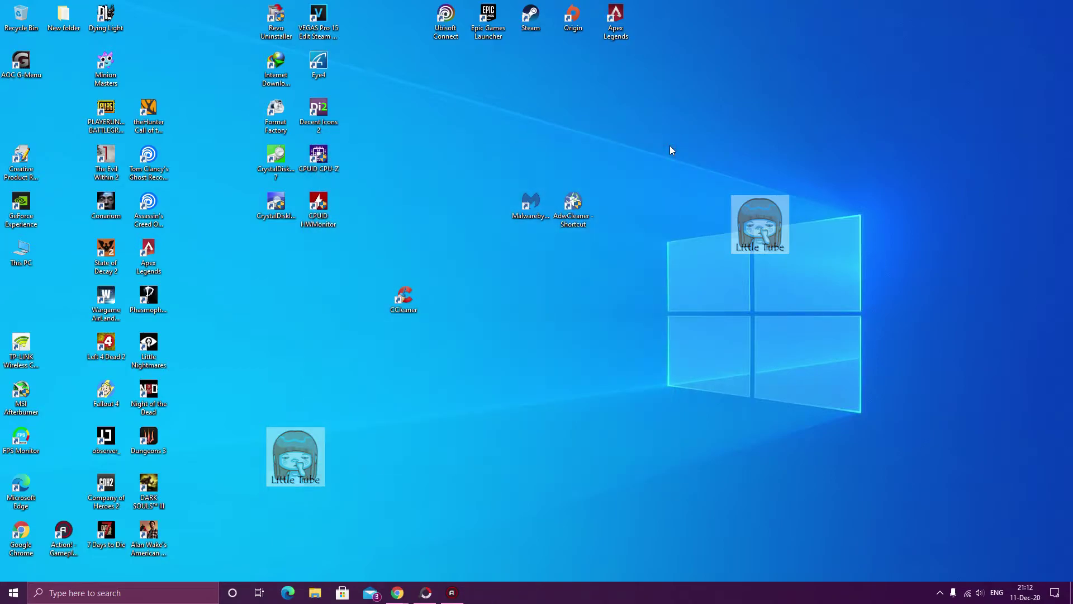
Reopen Task Manager through the Windows security screen and display its startup programs.
{"action": "key", "text": "ctrl+alt+Delete"}
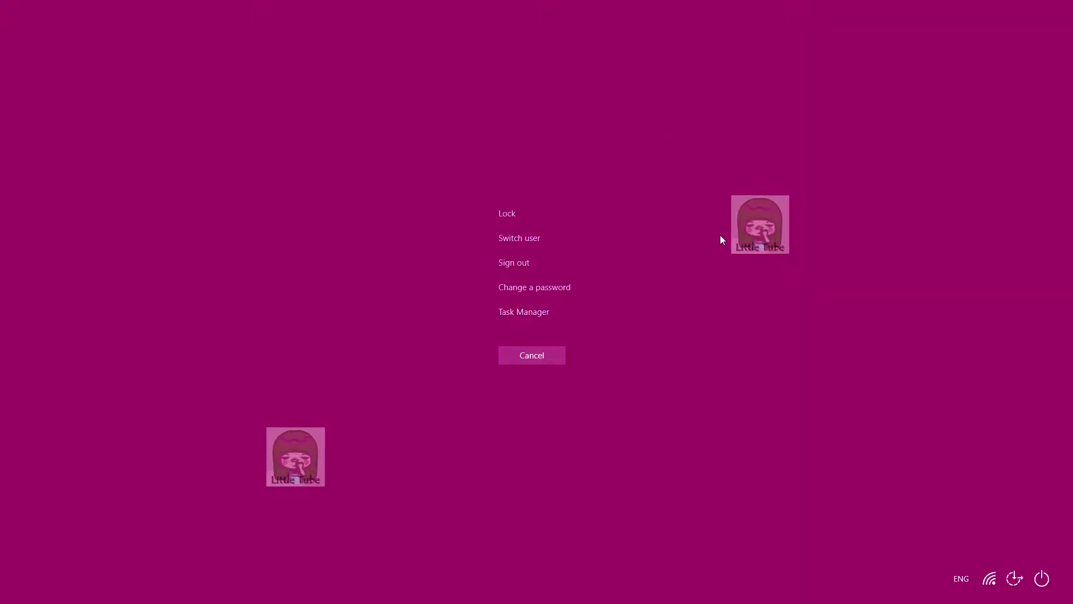
{"action": "left_click", "coordinate": [541, 317]}
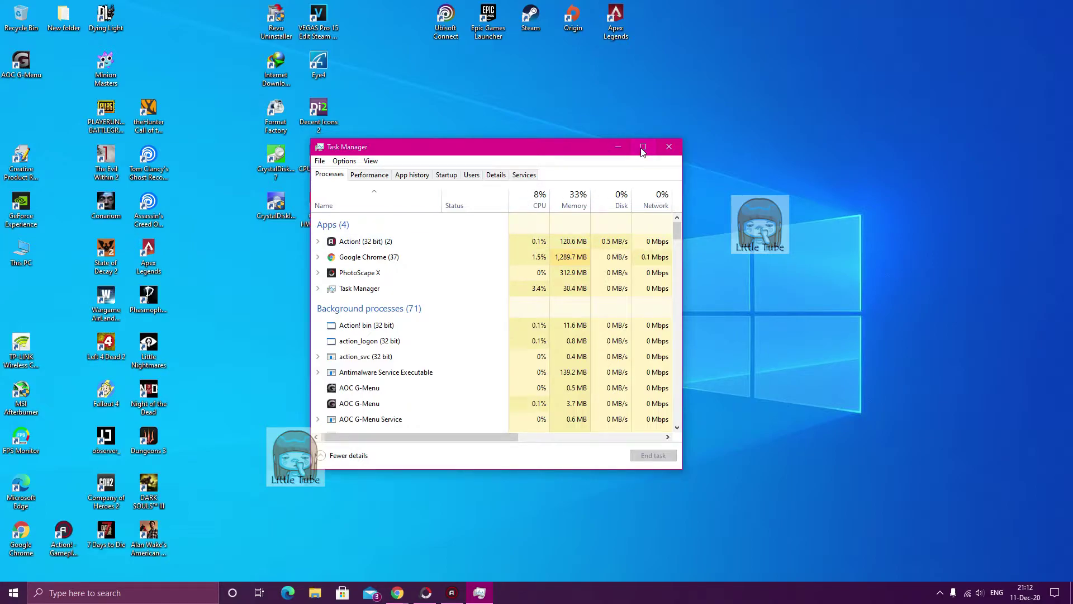
{"action": "left_click", "coordinate": [446, 178]}
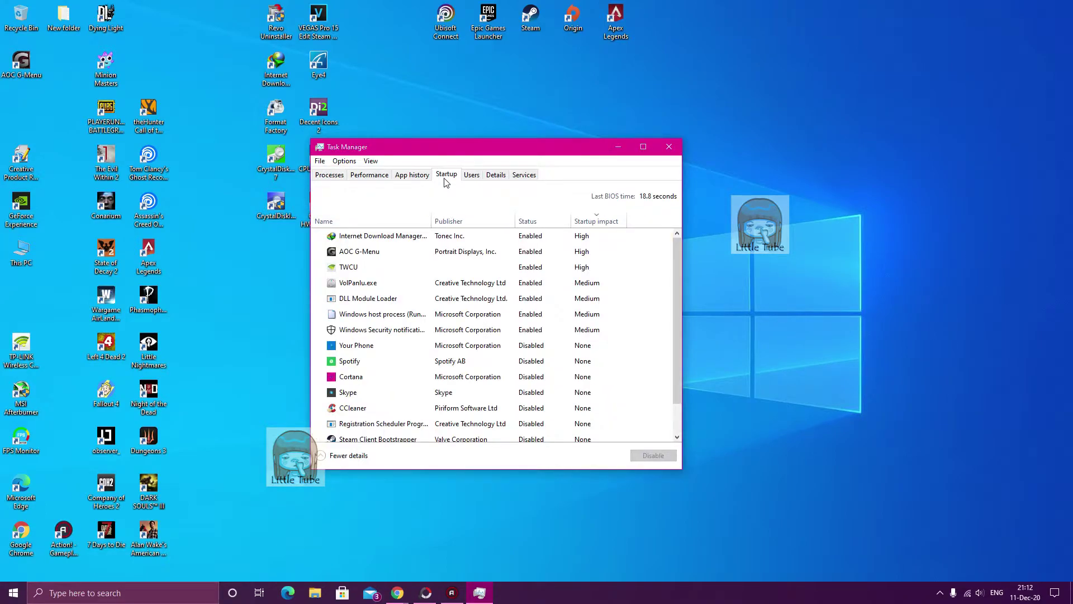
Enable CCleaner in the startup programs, disable it again and close Task Manager.
{"action": "left_click", "coordinate": [361, 410]}
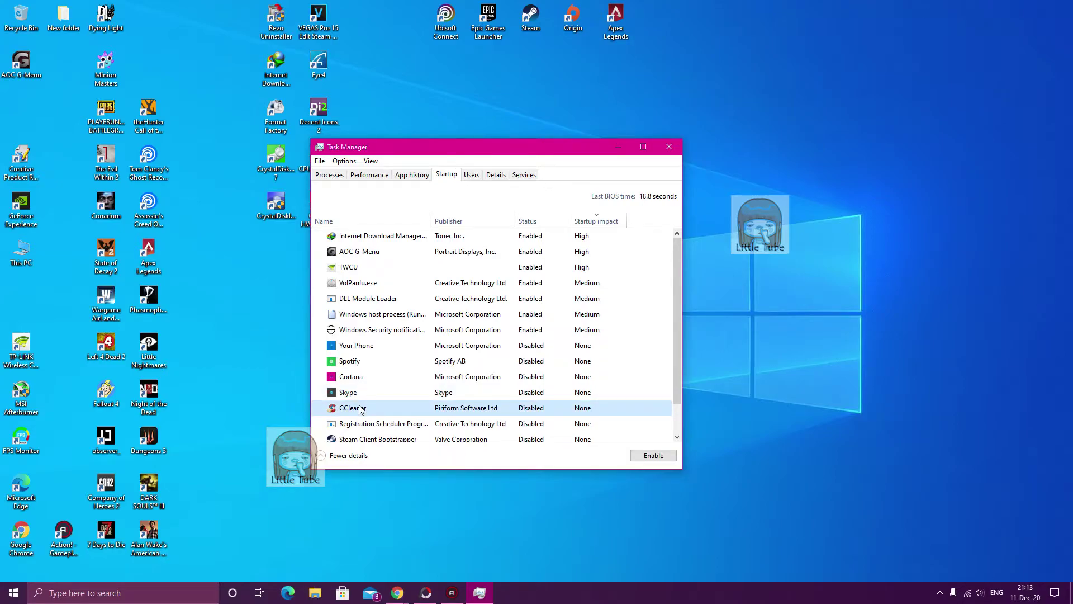
{"action": "left_click", "coordinate": [362, 394]}
{"action": "left_click", "coordinate": [654, 455]}
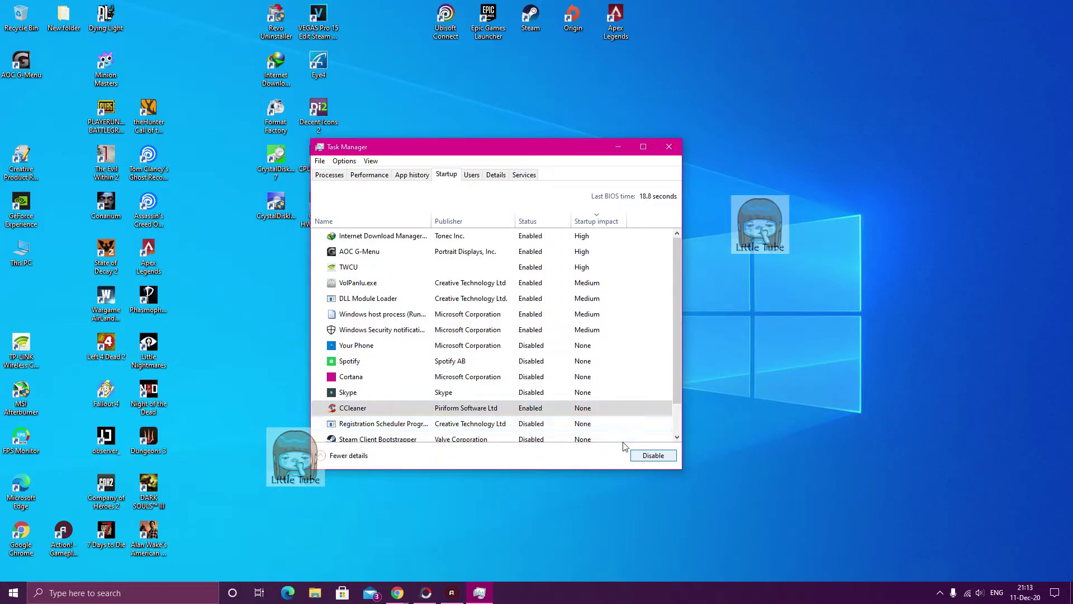
{"action": "left_click", "coordinate": [645, 457]}
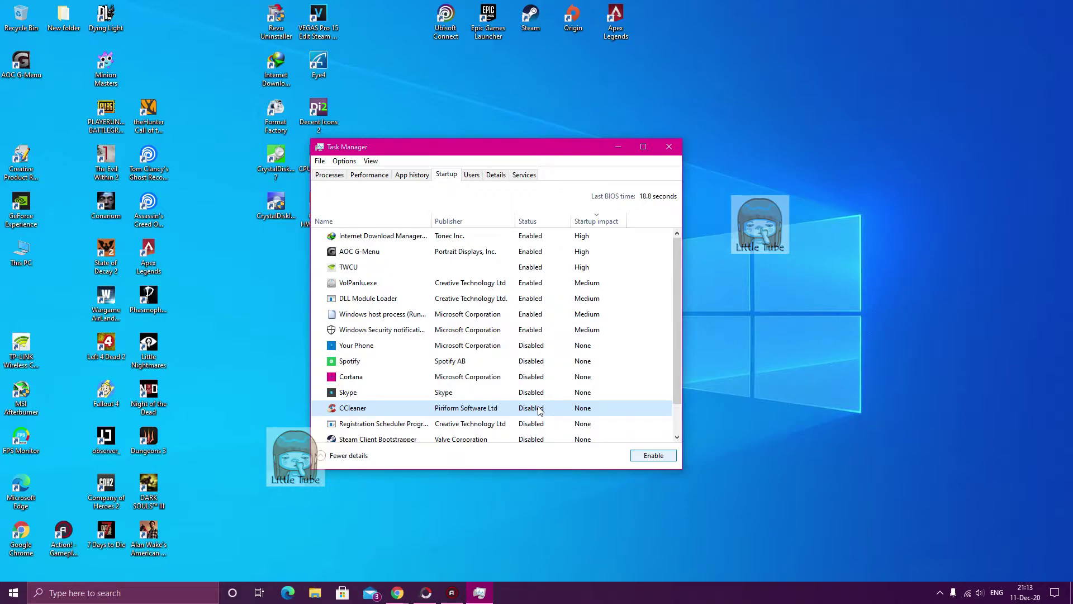
{"action": "left_click", "coordinate": [670, 146]}
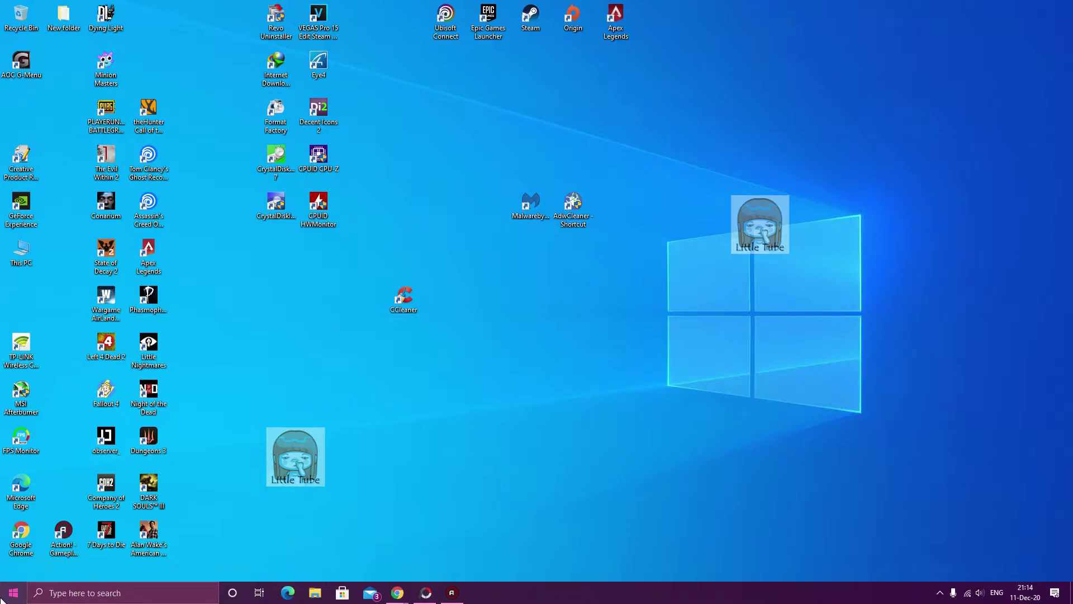
Show and cancel the Windows security screen, and open System Configuration by searching Windows for "msc".
{"action": "key", "text": "ctrl+alt+Delete"}
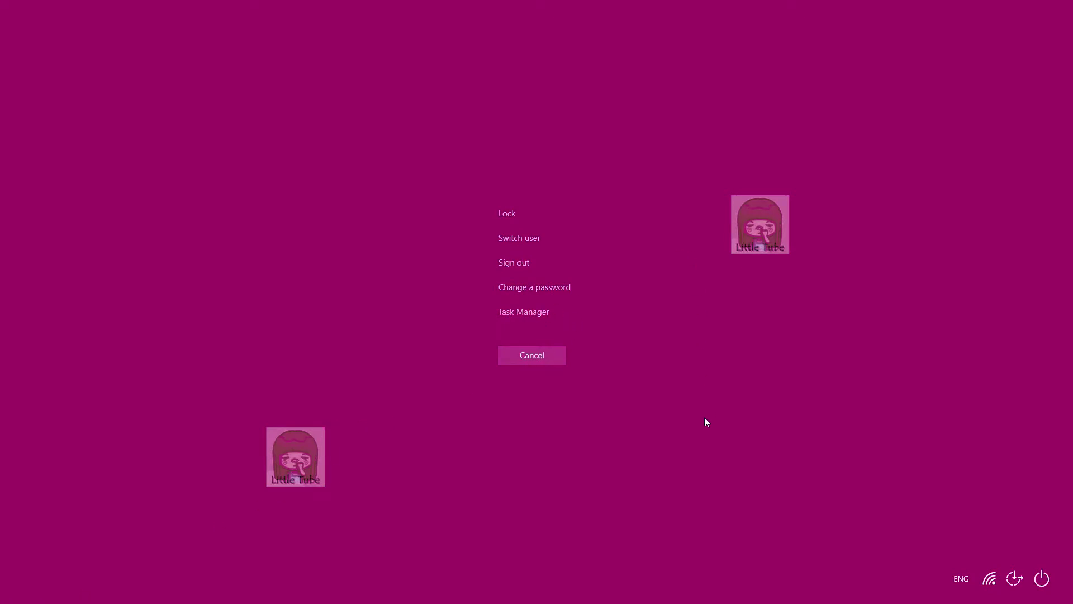
{"action": "key", "text": "Escape"}
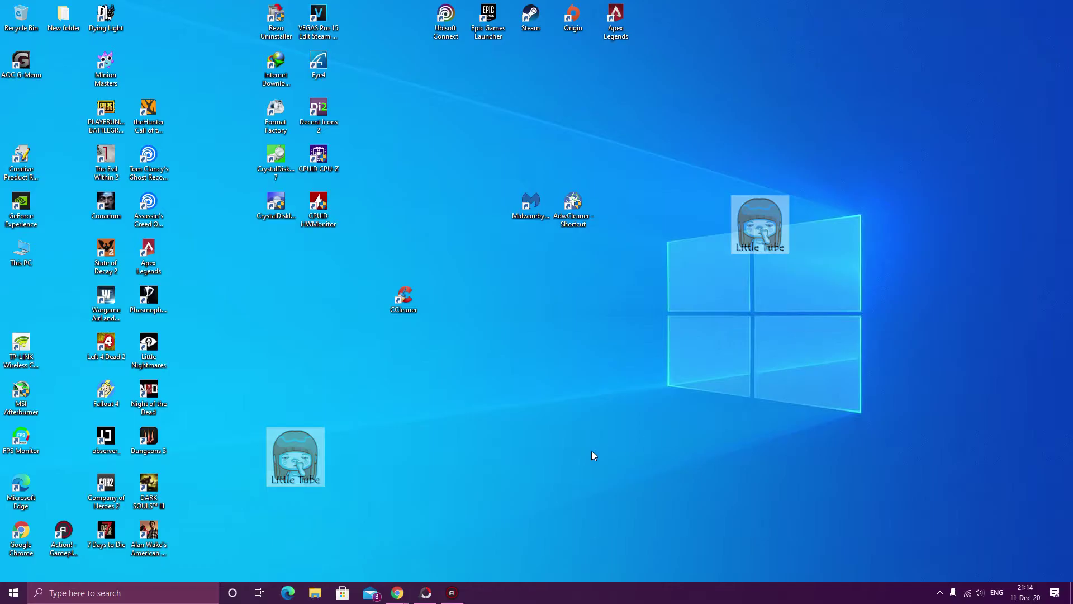
{"action": "right_click", "coordinate": [3, 598]}
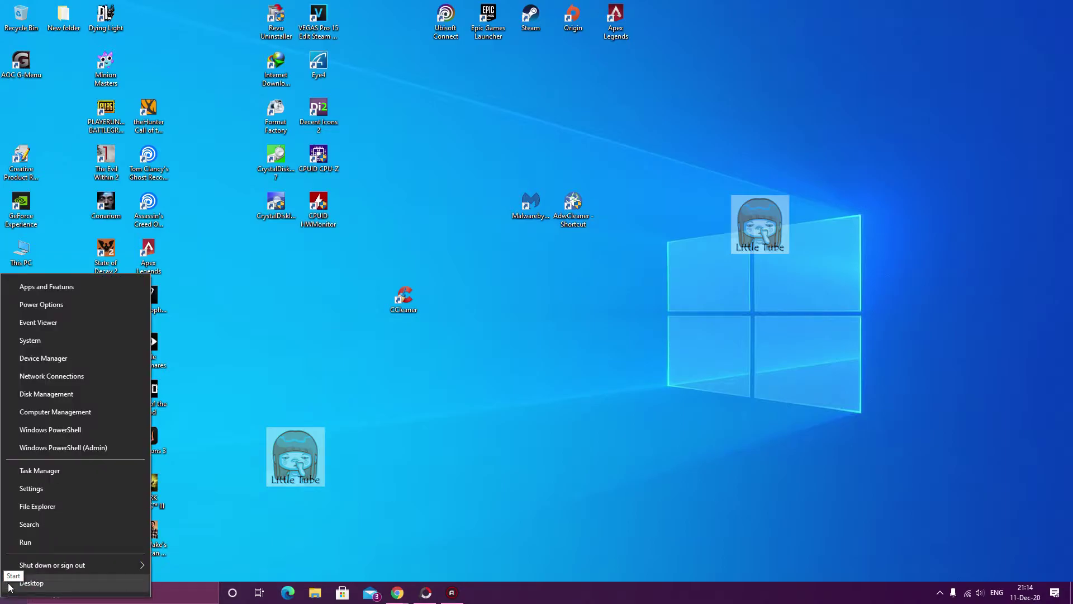
{"action": "left_click", "coordinate": [29, 523]}
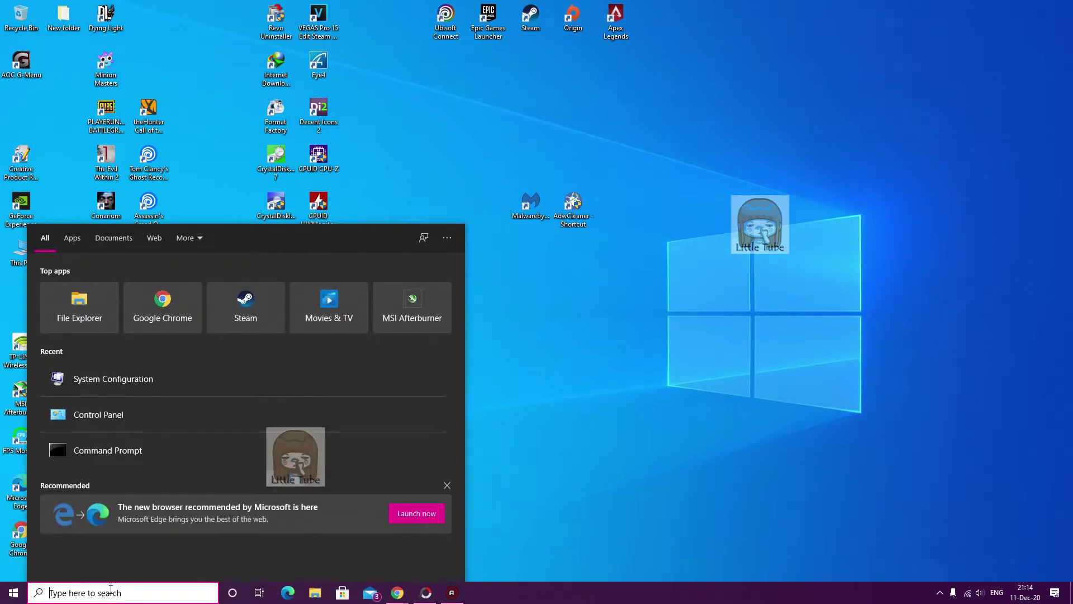
{"action": "type", "text": "m"}
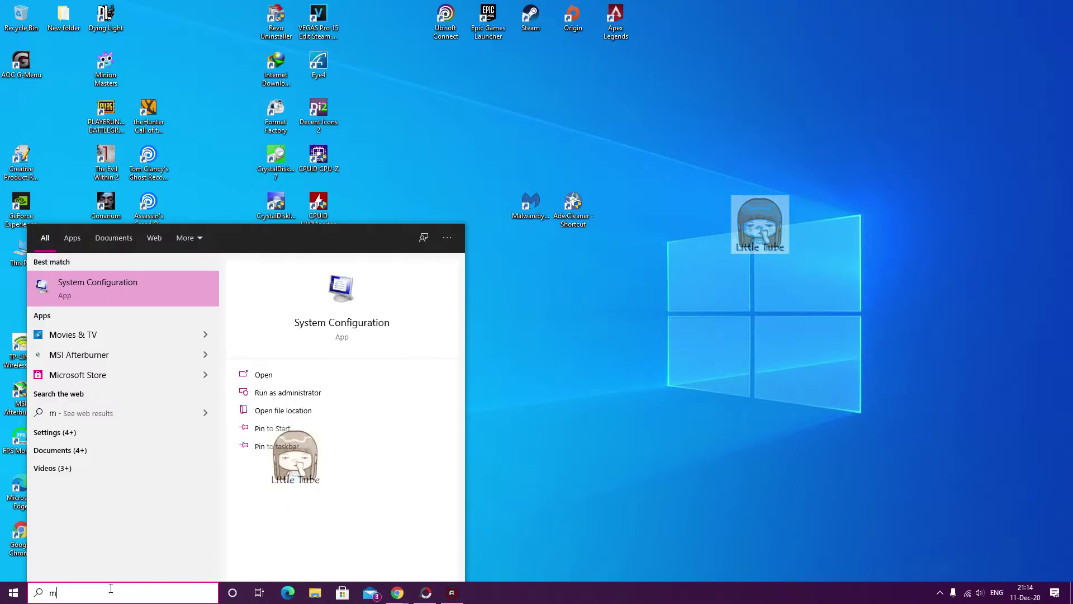
{"action": "type", "text": "sc"}
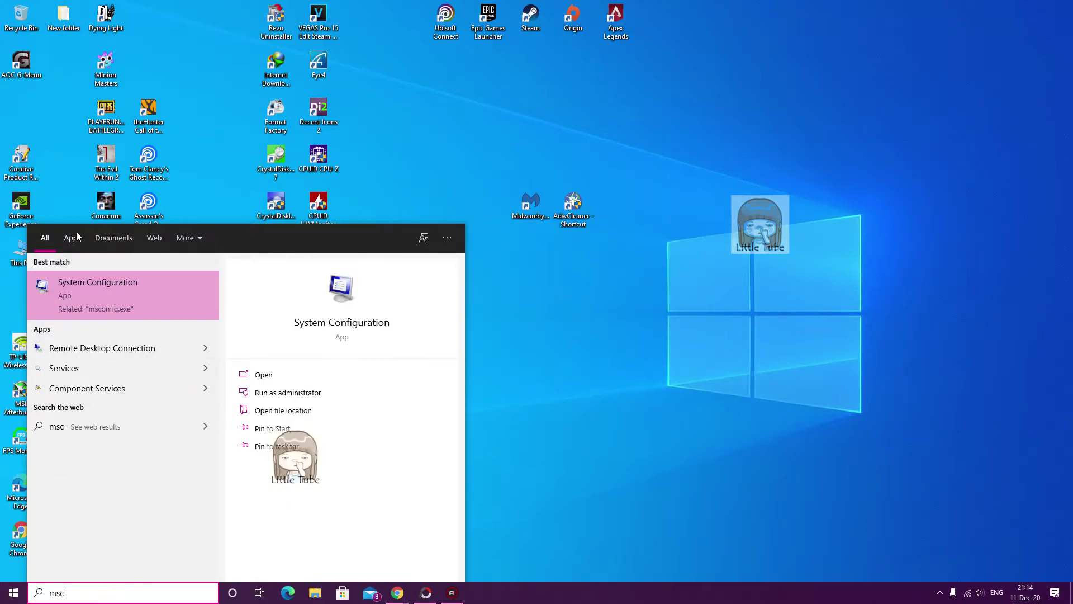
{"action": "left_click", "coordinate": [93, 292]}
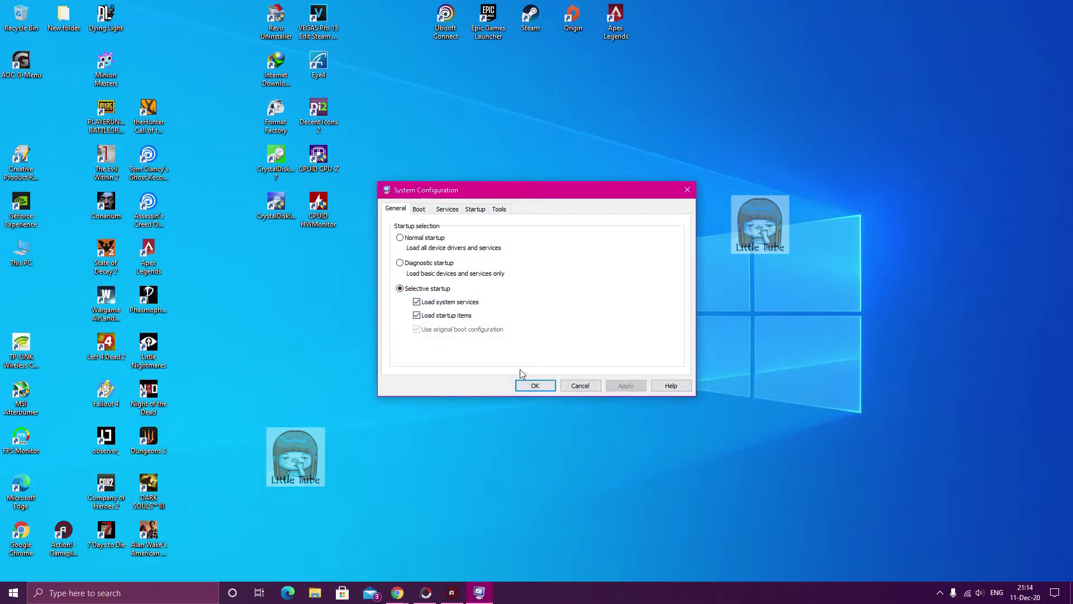
Open Task Manager from System Configuration's startup settings and maximize its window.
{"action": "left_click", "coordinate": [475, 210]}
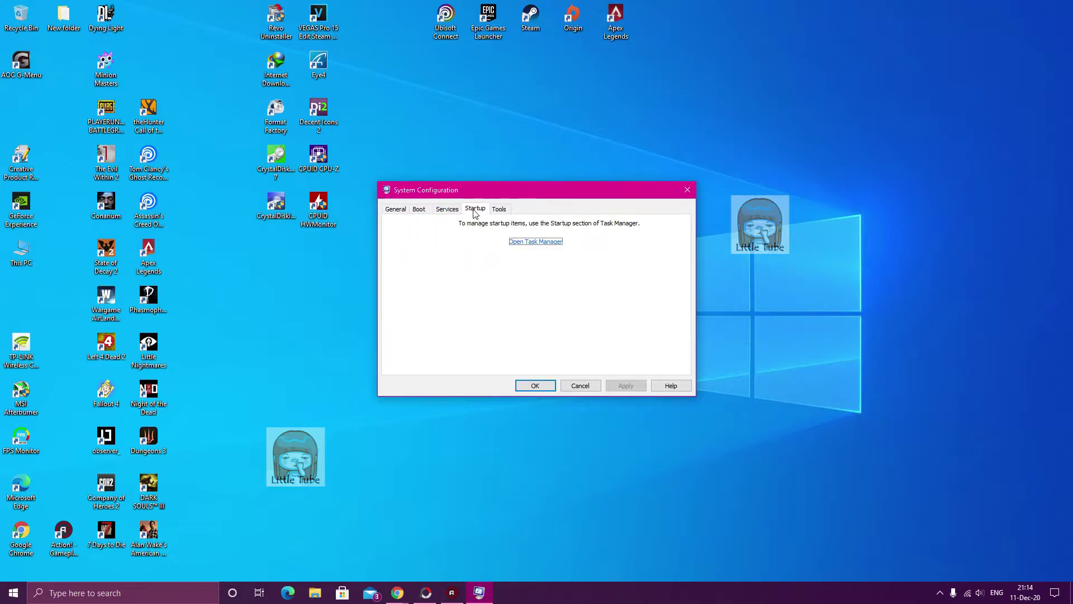
{"action": "left_click", "coordinate": [536, 242]}
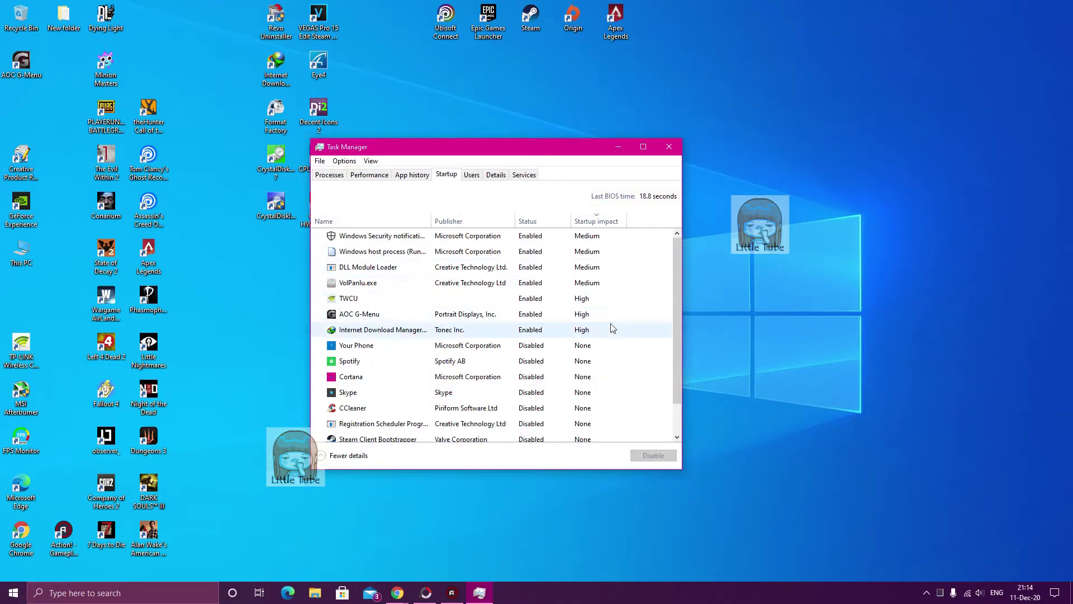
{"action": "left_click", "coordinate": [644, 152]}
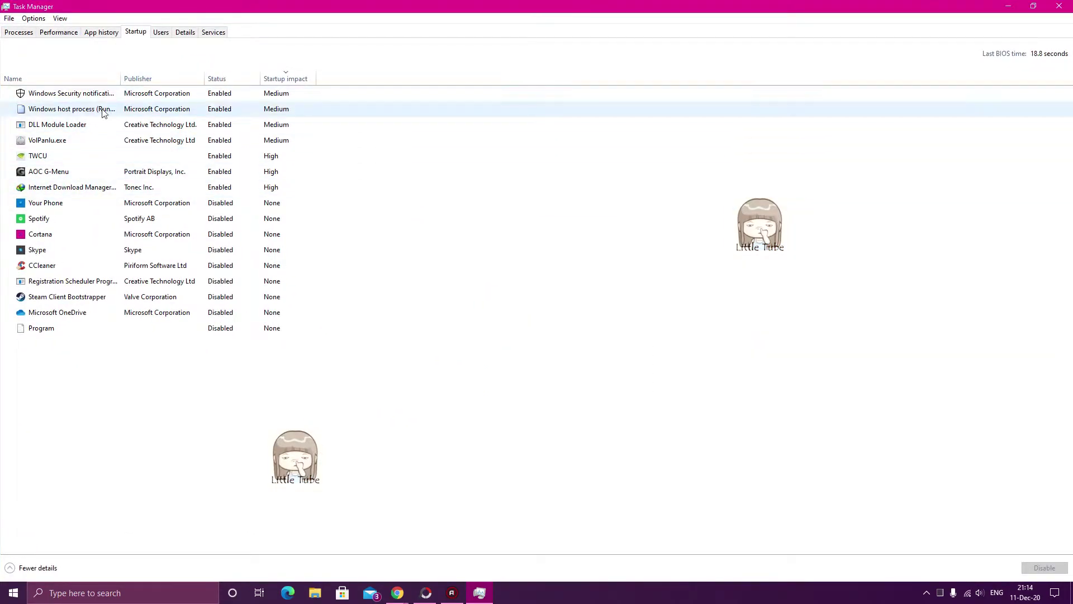
Examine the CCleaner background process and its available actions among the running processes, and close Task Manager.
{"action": "left_click", "coordinate": [17, 34]}
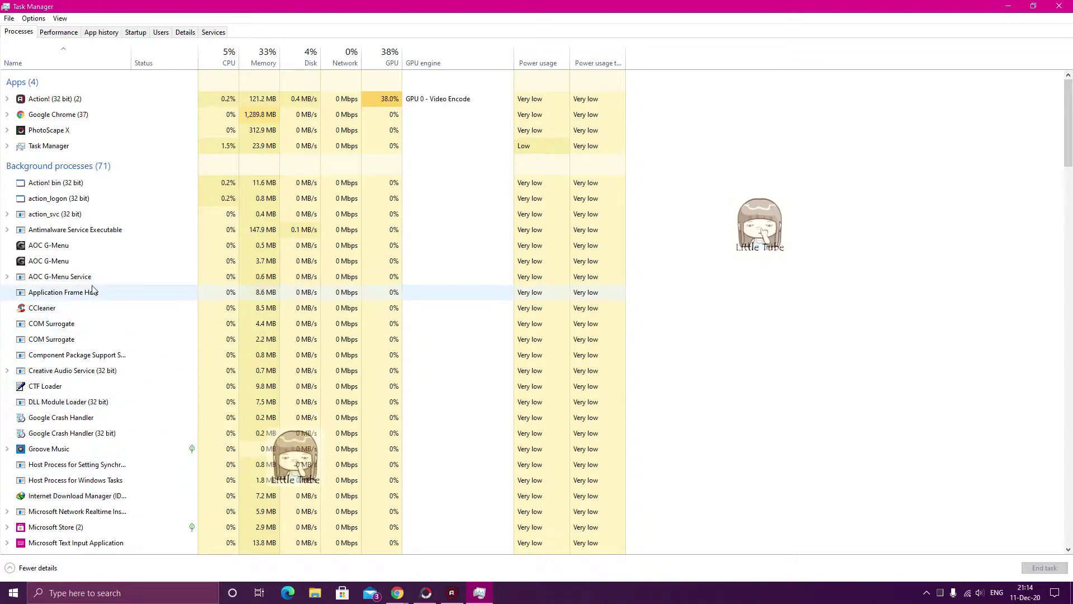
{"action": "left_click", "coordinate": [80, 263]}
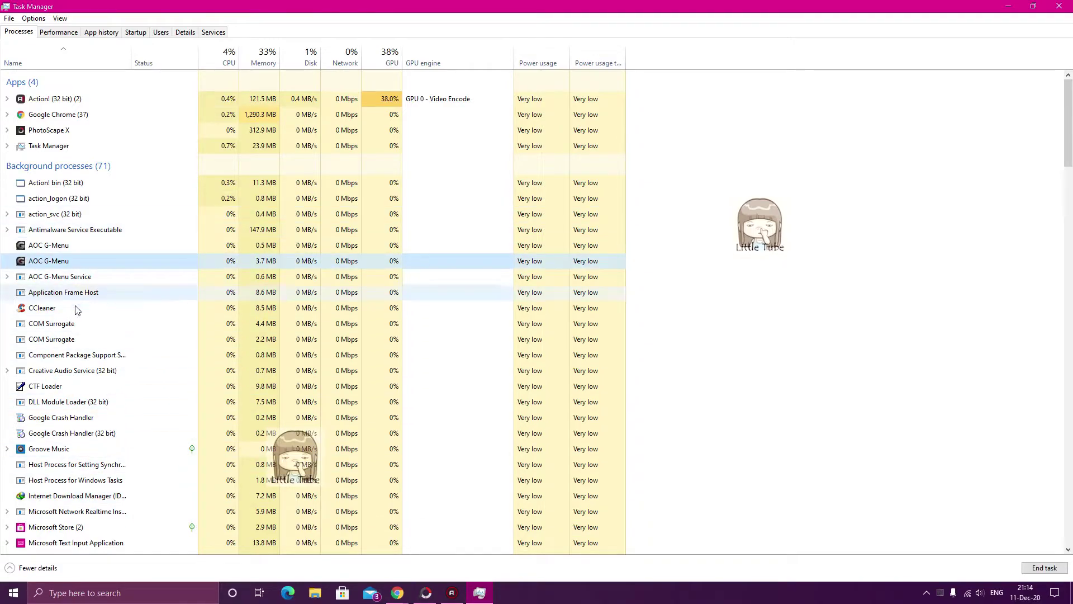
{"action": "left_click", "coordinate": [77, 323]}
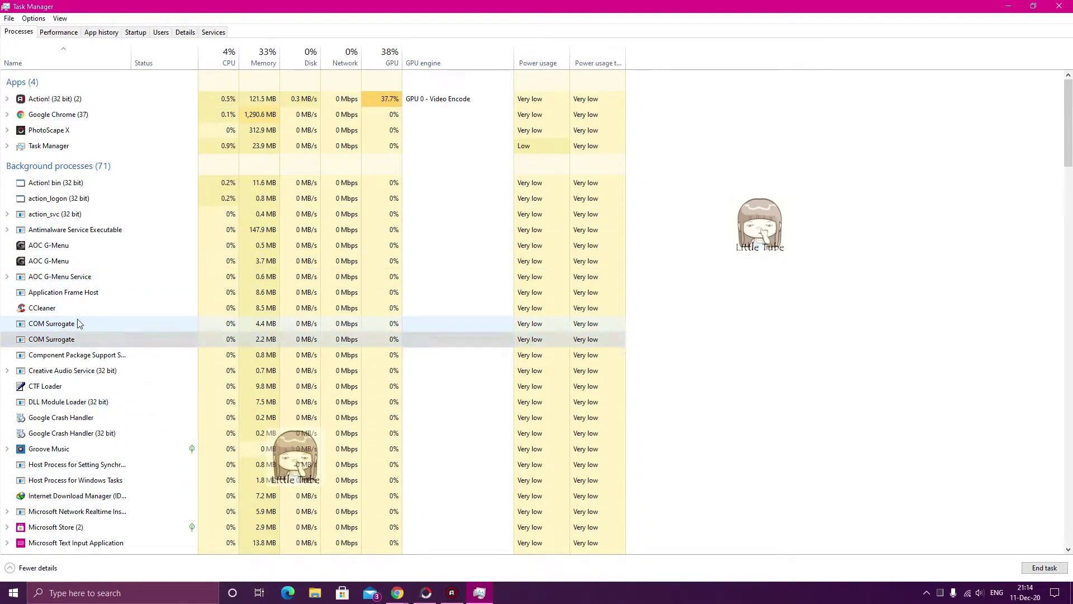
{"action": "left_click", "coordinate": [58, 309]}
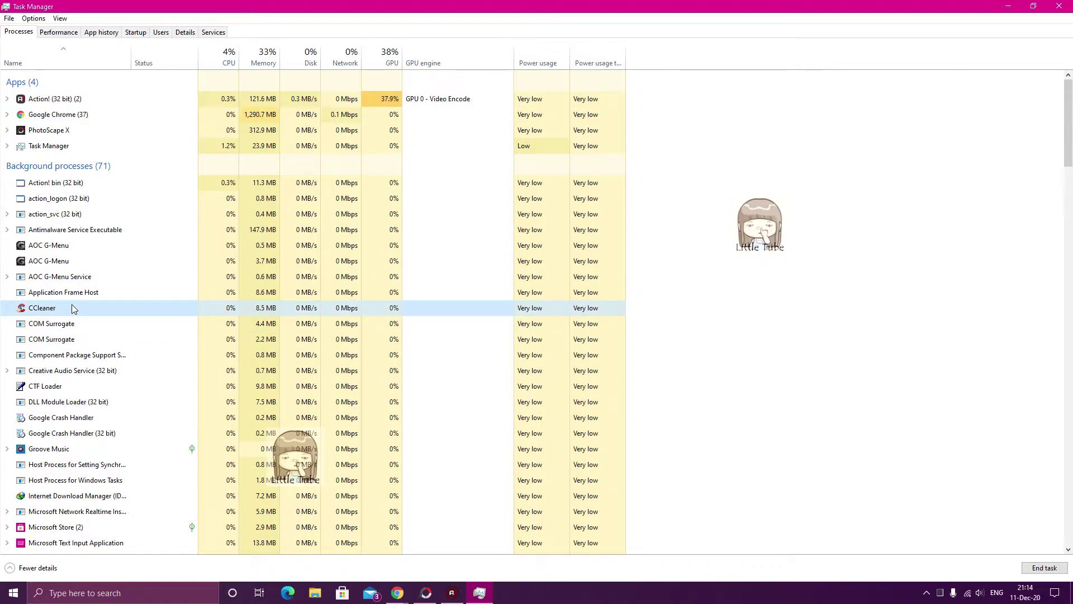
{"action": "left_click", "coordinate": [55, 324]}
{"action": "left_click", "coordinate": [49, 311]}
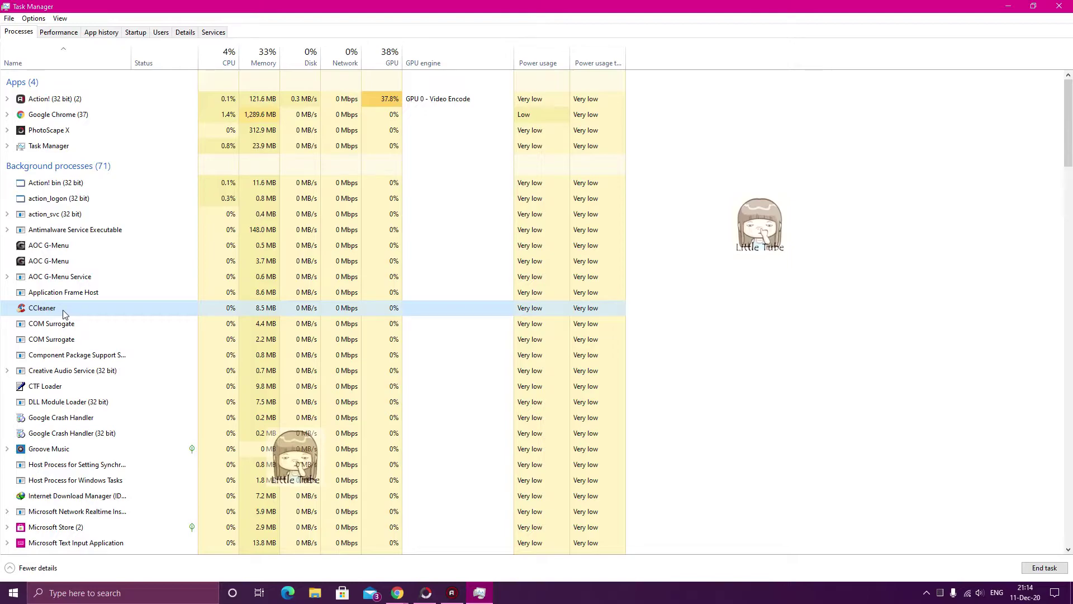
{"action": "right_click", "coordinate": [63, 310]}
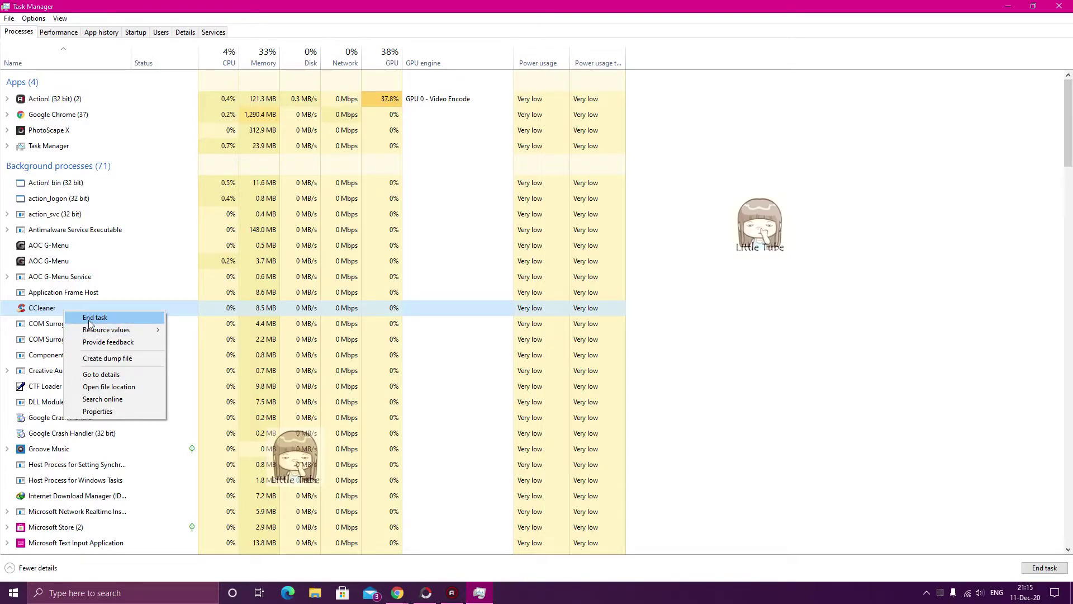
{"action": "key", "text": "Escape"}
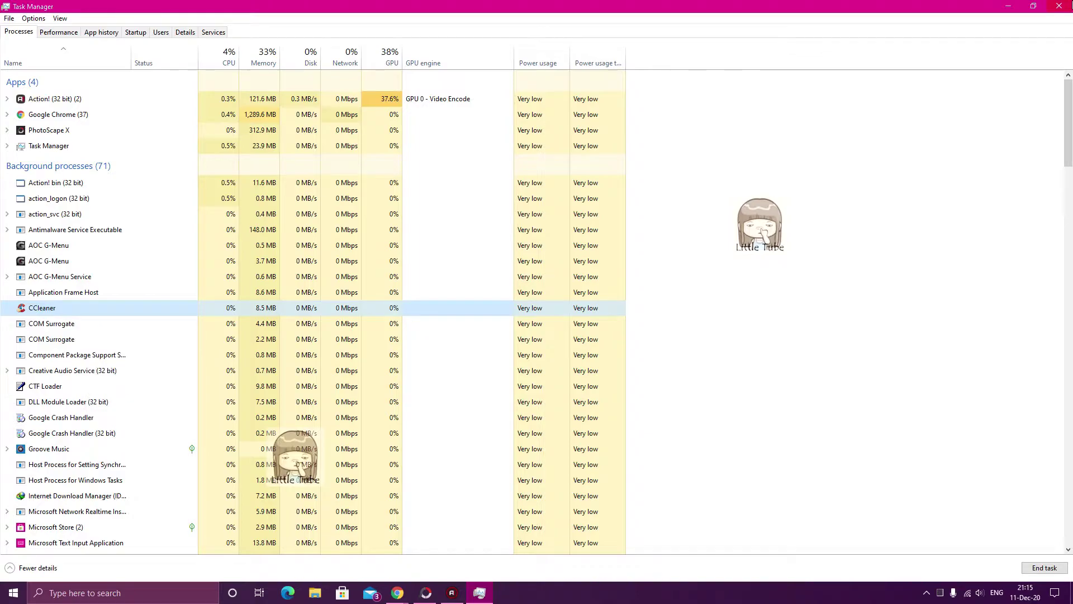
{"action": "left_click", "coordinate": [1069, 4]}
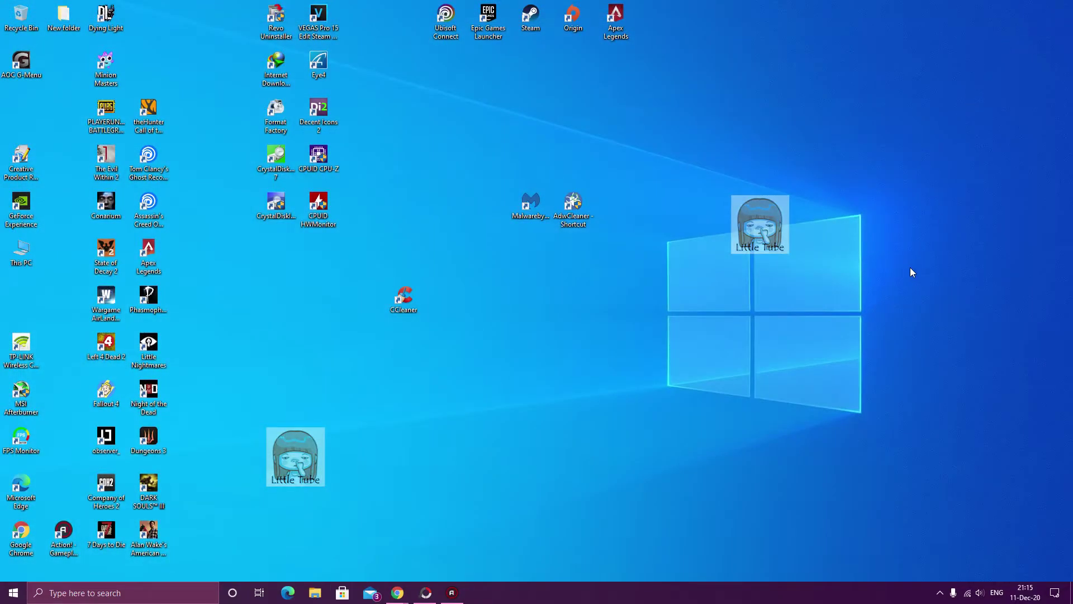
View the malware-removal notes in PhotoScape X, minimize it, and open Revo Uninstaller without taking the offered update.
{"action": "left_click", "coordinate": [426, 593]}
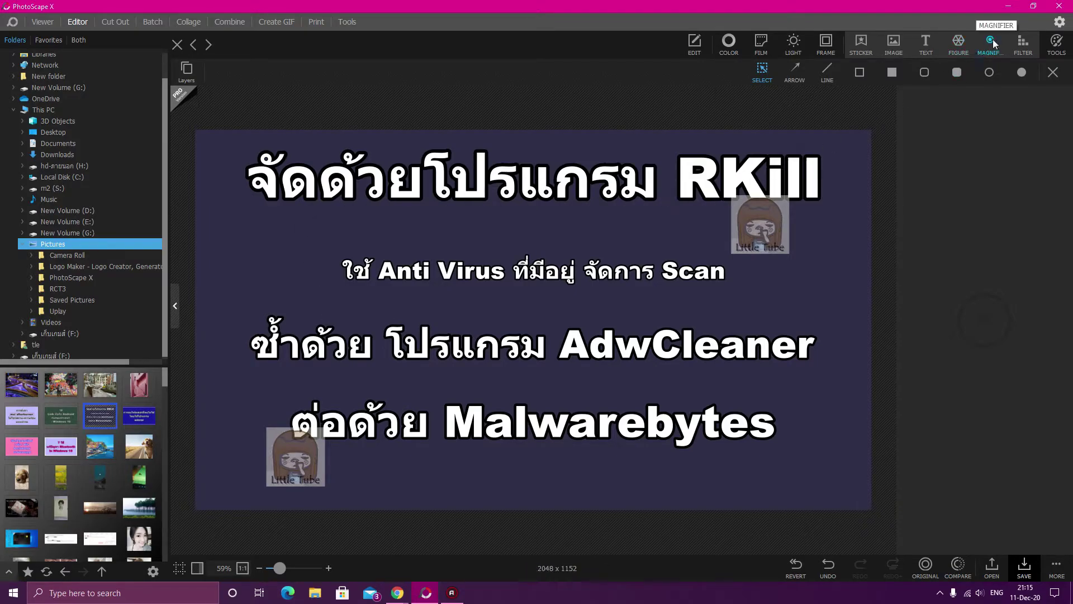
{"action": "left_click", "coordinate": [1009, 5]}
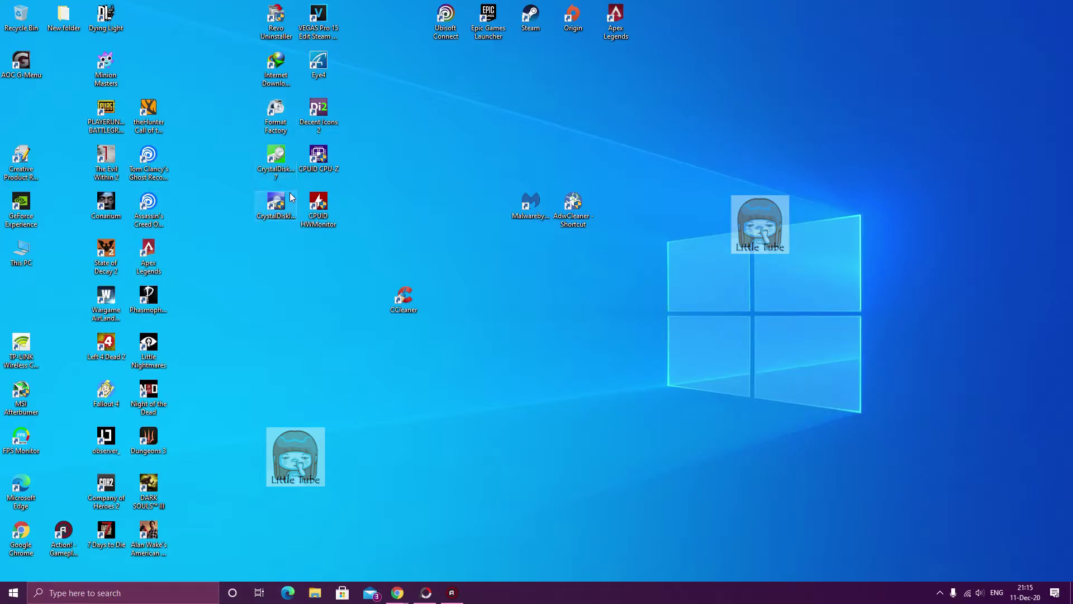
{"action": "double_click", "coordinate": [276, 17]}
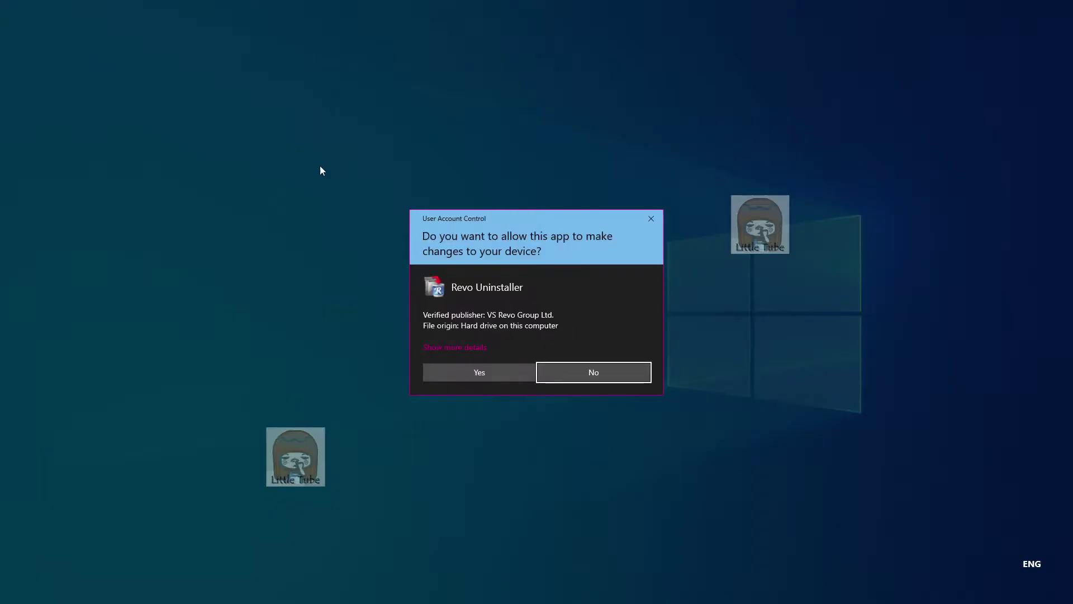
{"action": "left_click", "coordinate": [467, 371]}
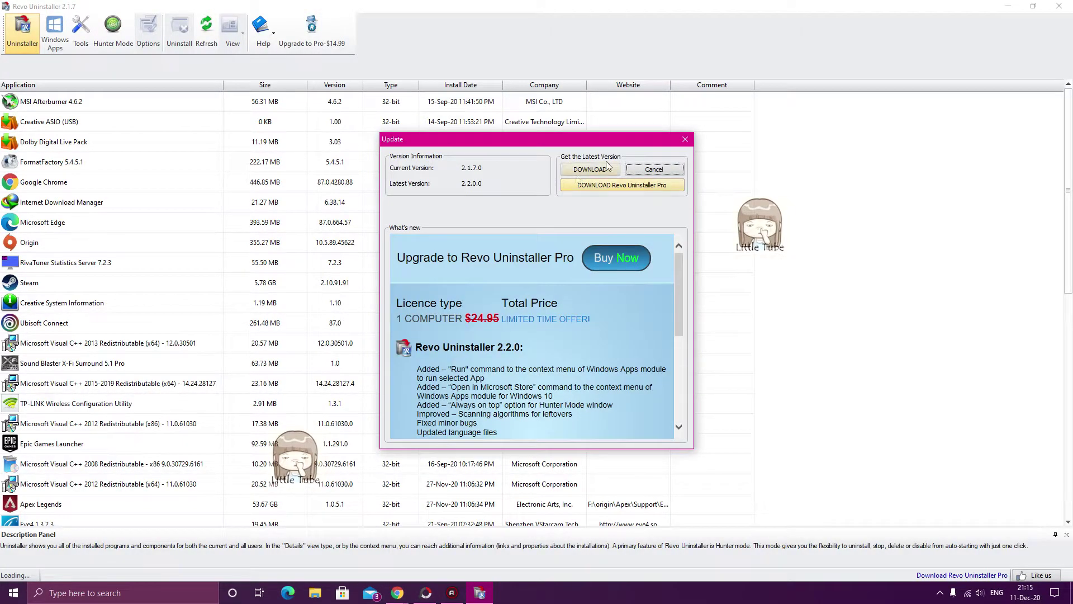
{"action": "left_click", "coordinate": [686, 139]}
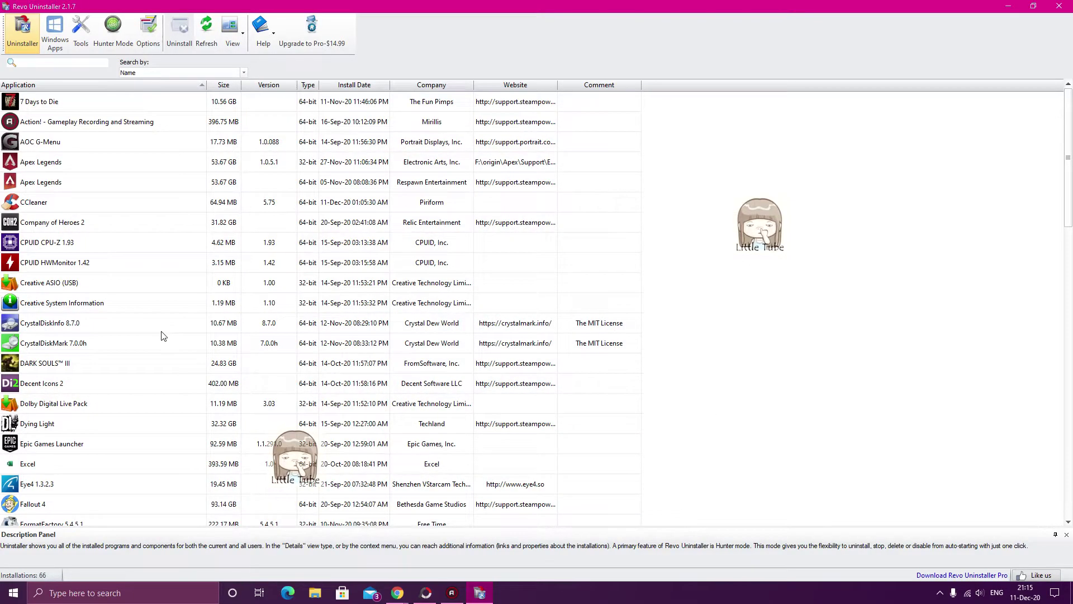
Start uninstalling CCleaner with a system restore point made beforehand, and cancel its built-in uninstaller.
{"action": "scroll", "coordinate": [67, 456], "scroll_direction": "down", "scroll_amount": 2}
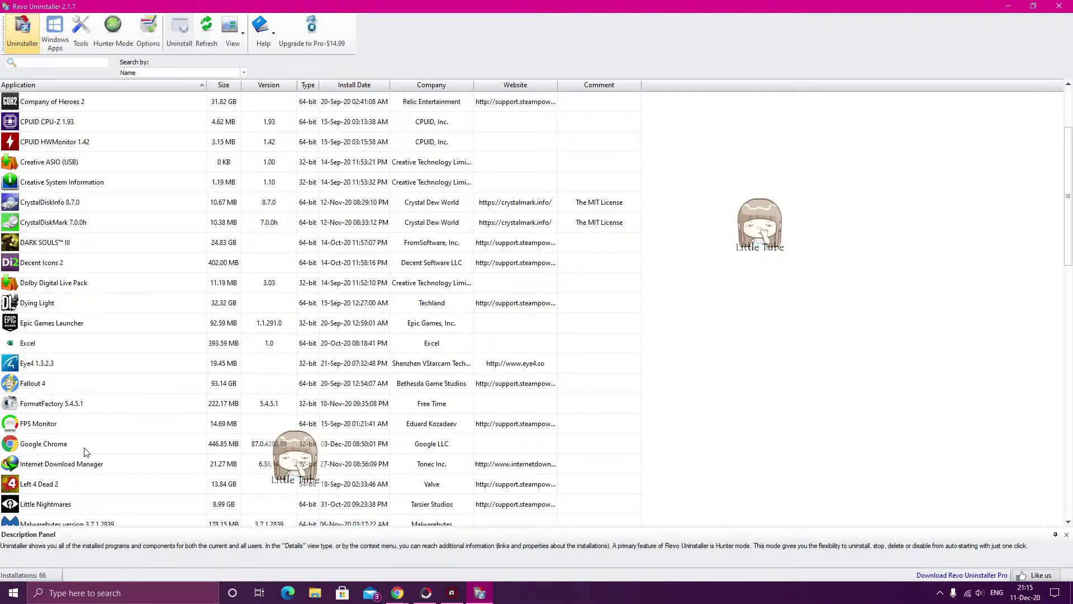
{"action": "scroll", "coordinate": [81, 436], "scroll_direction": "down", "scroll_amount": 2}
{"action": "scroll", "coordinate": [67, 462], "scroll_direction": "up", "scroll_amount": 4}
{"action": "double_click", "coordinate": [77, 204]}
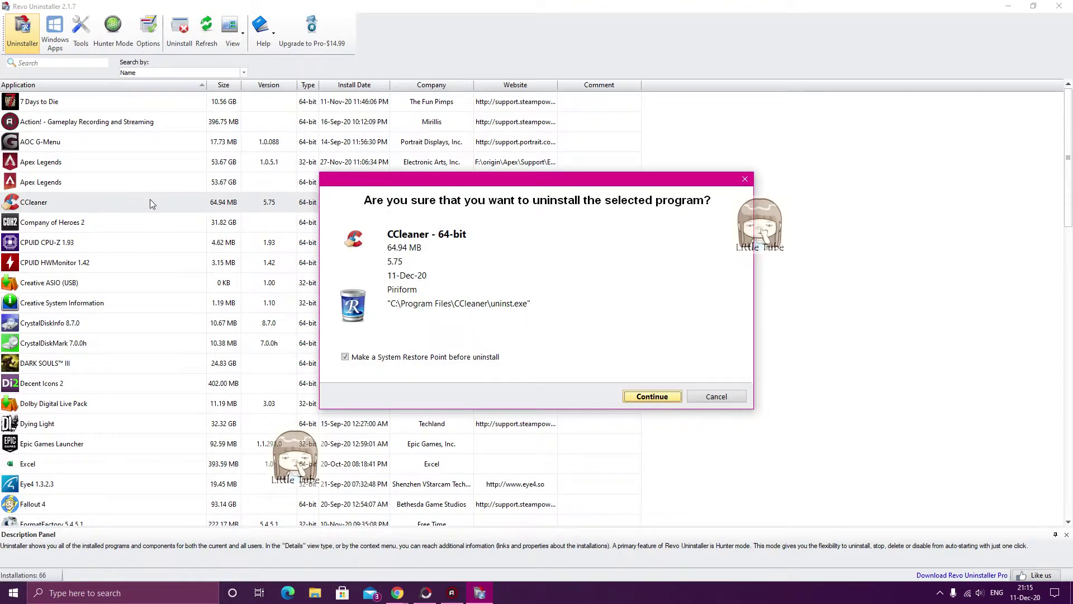
{"action": "left_click", "coordinate": [643, 397]}
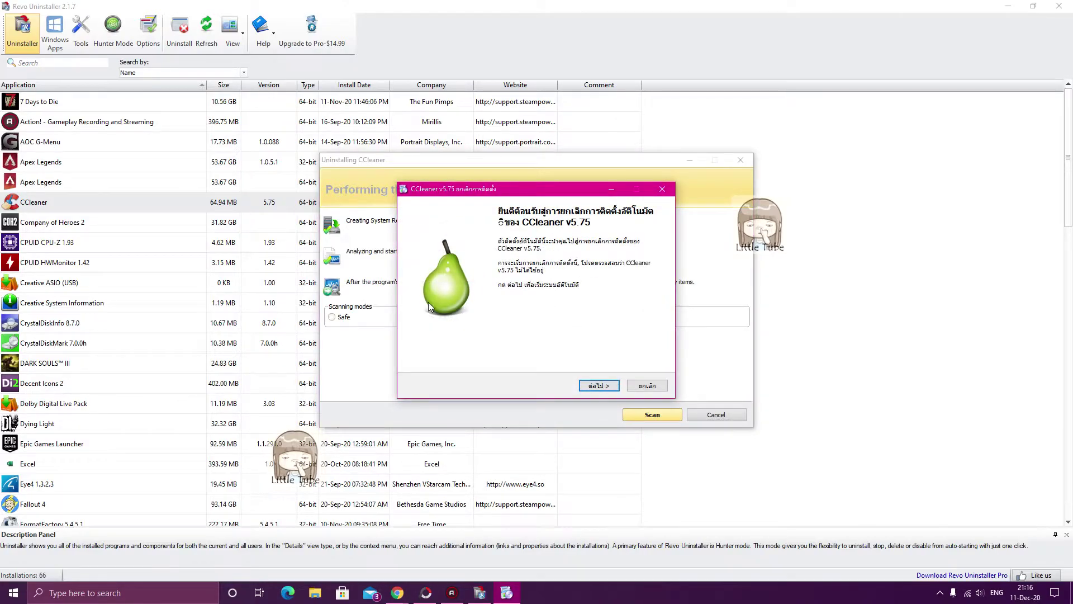
{"action": "left_click", "coordinate": [655, 388]}
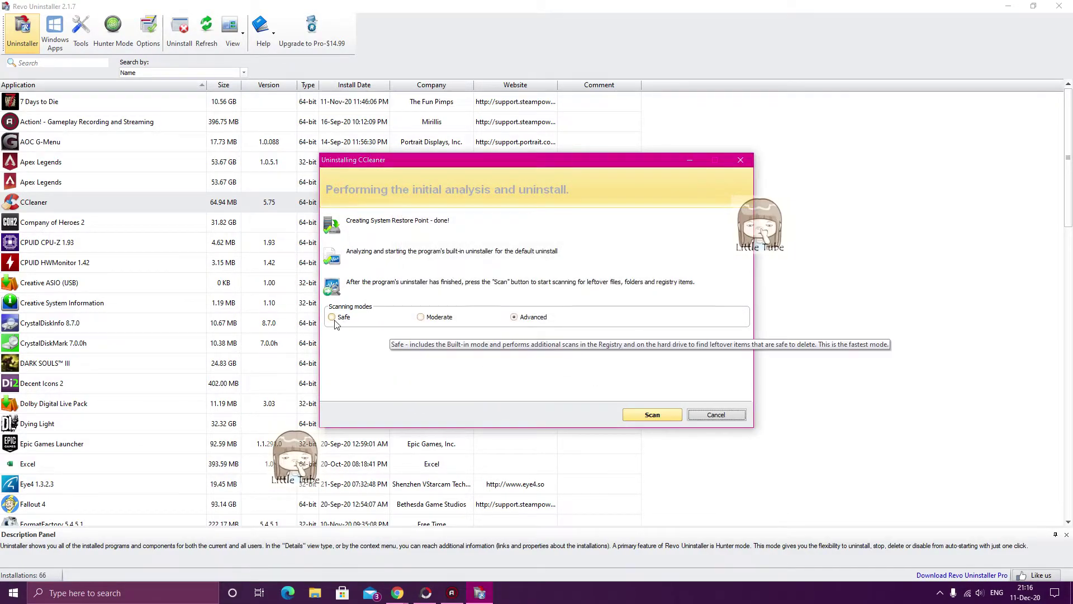
Start a leftover scan for CCleaner in Advanced mode, cancel it and close Revo Uninstaller.
{"action": "left_click", "coordinate": [332, 318]}
{"action": "left_click", "coordinate": [429, 318]}
{"action": "left_click", "coordinate": [514, 318]}
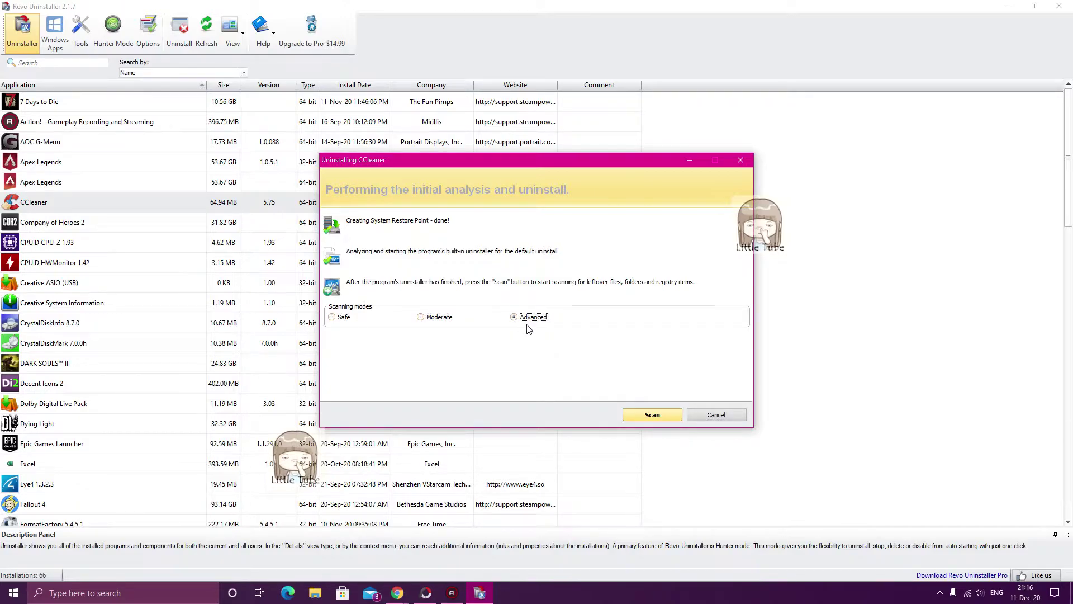
{"action": "left_click", "coordinate": [647, 415]}
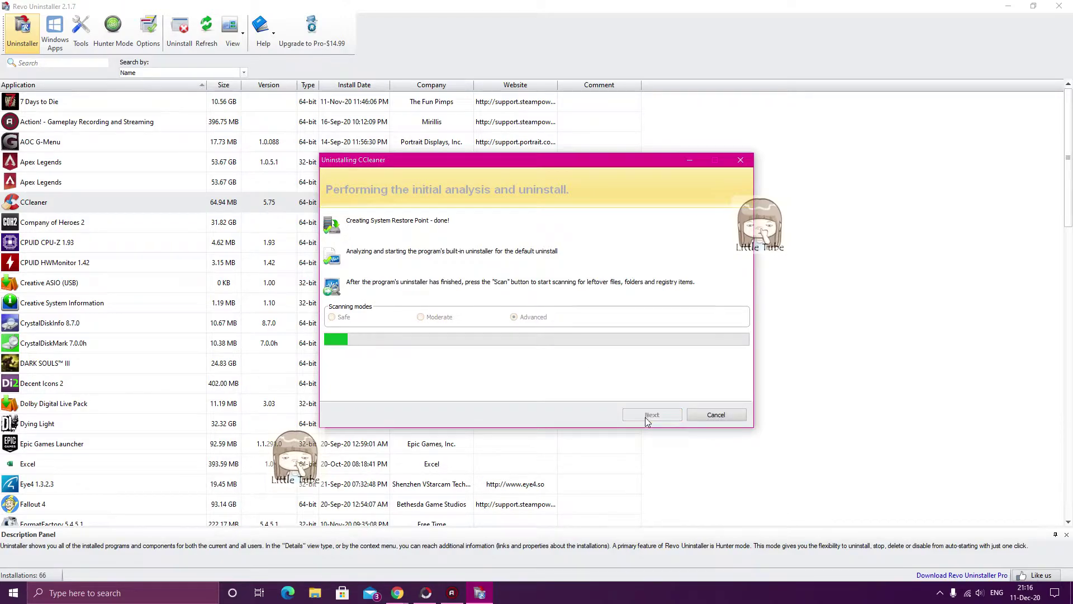
{"action": "left_click", "coordinate": [728, 419]}
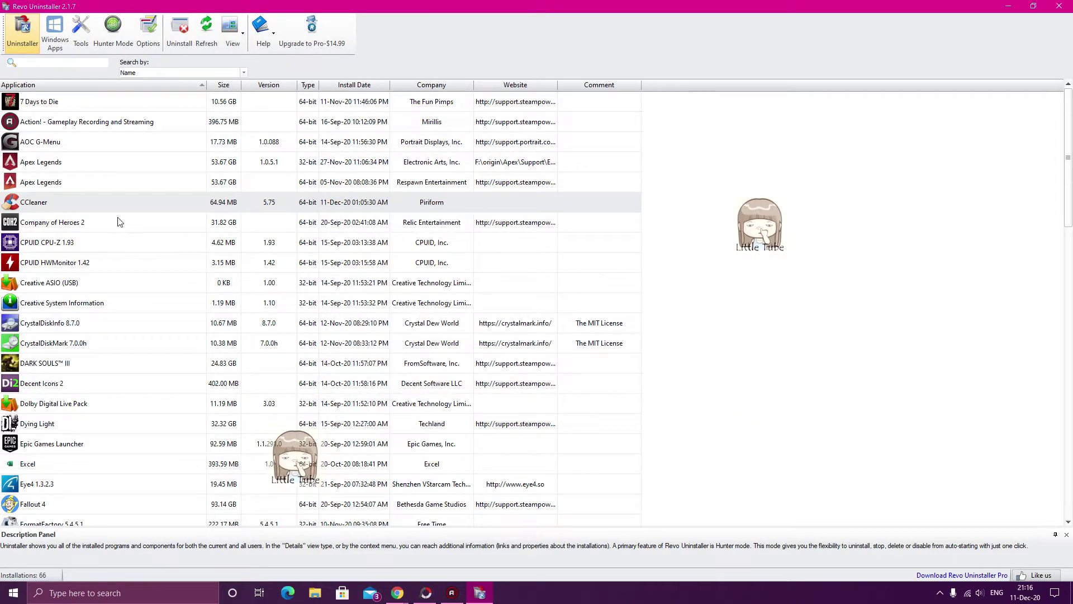
{"action": "left_click", "coordinate": [93, 182]}
{"action": "left_click", "coordinate": [88, 208]}
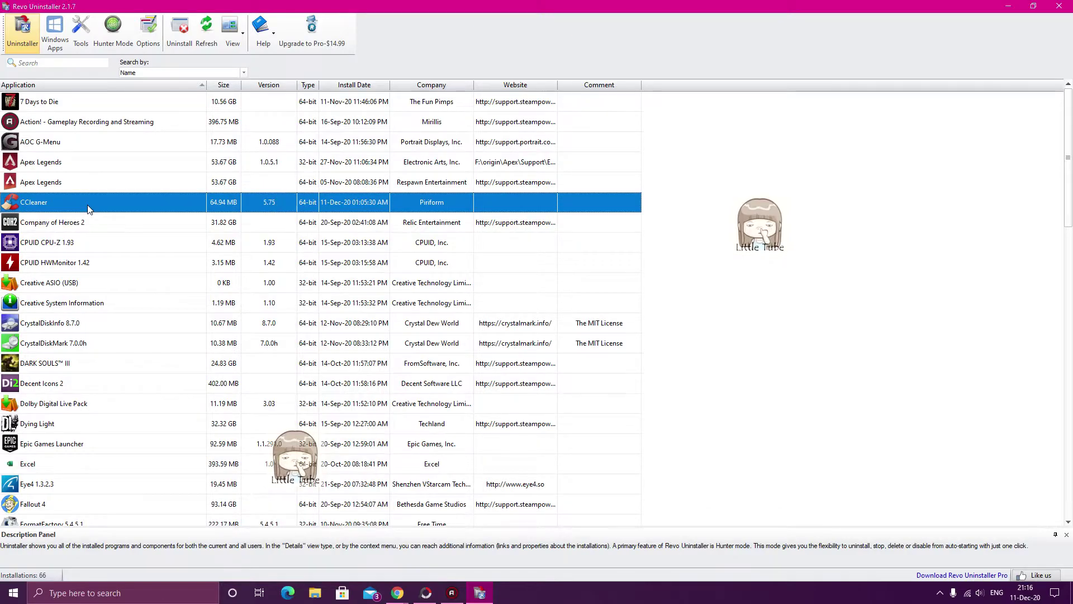
{"action": "left_click", "coordinate": [1059, 6]}
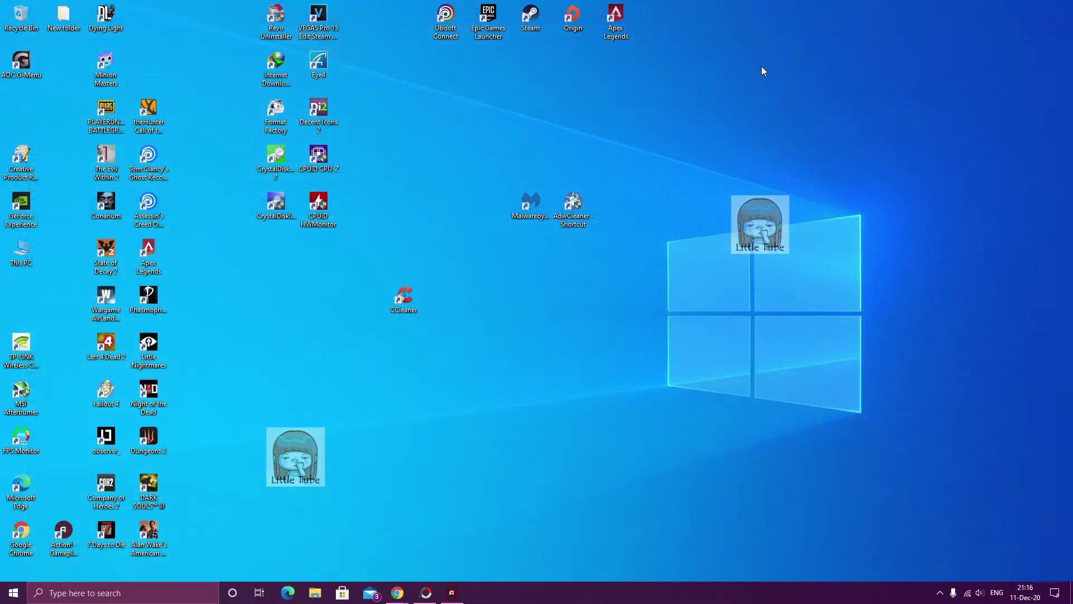
Open Windows Settings and display the Apps & features list.
{"action": "right_click", "coordinate": [8, 595]}
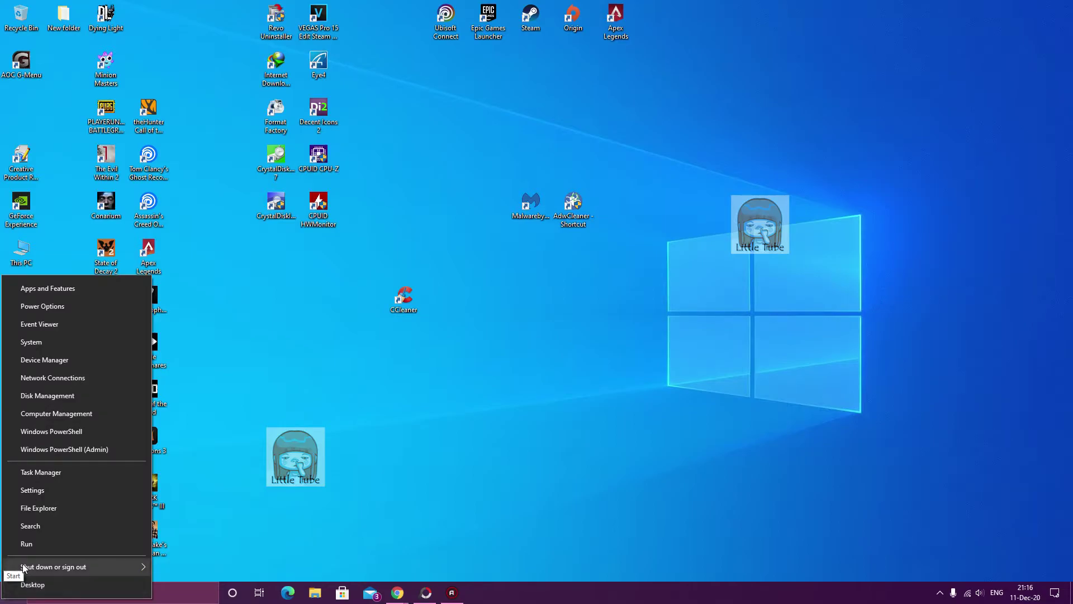
{"action": "left_click", "coordinate": [37, 526]}
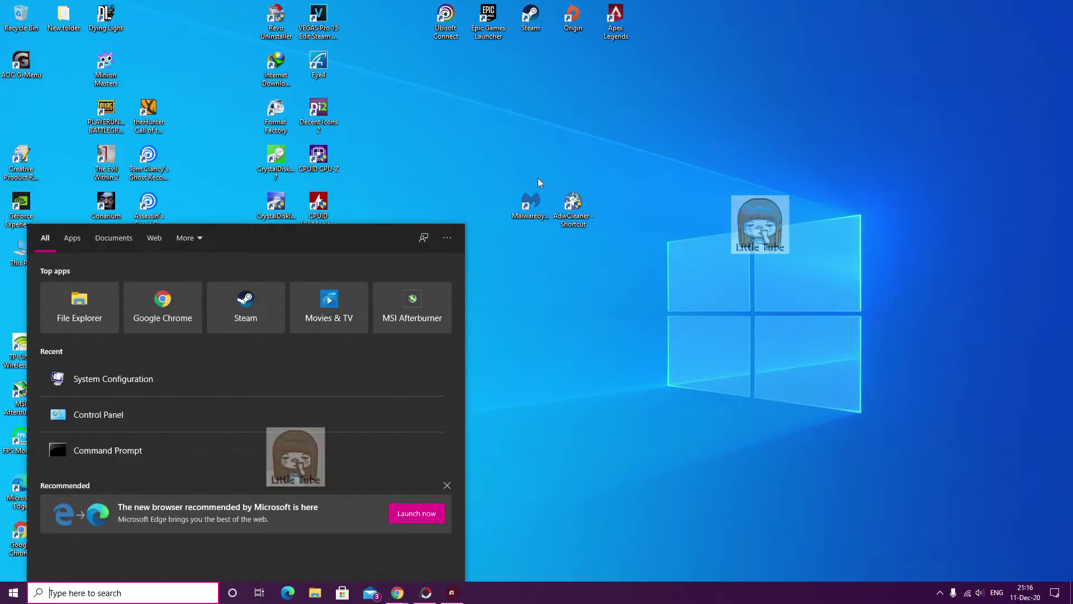
{"action": "left_click", "coordinate": [508, 270]}
{"action": "right_click", "coordinate": [10, 595]}
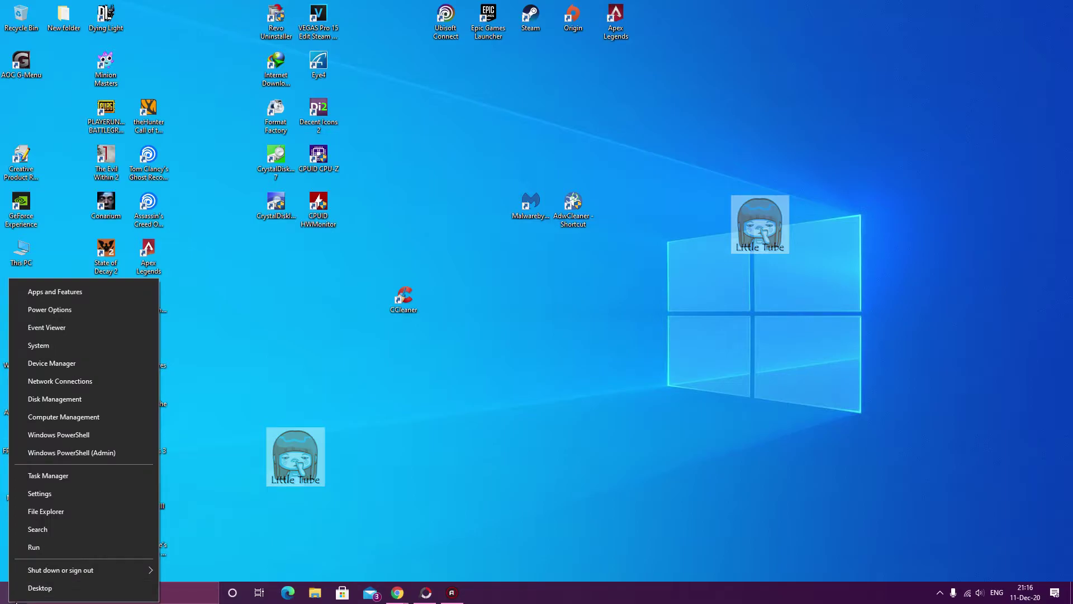
{"action": "left_click", "coordinate": [41, 495]}
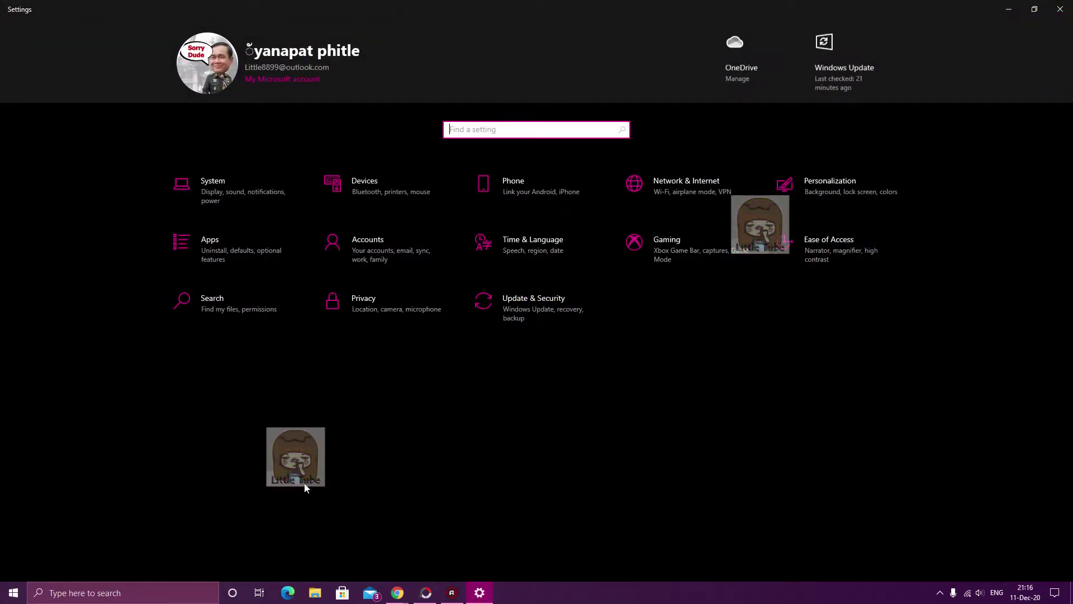
{"action": "left_click", "coordinate": [240, 254]}
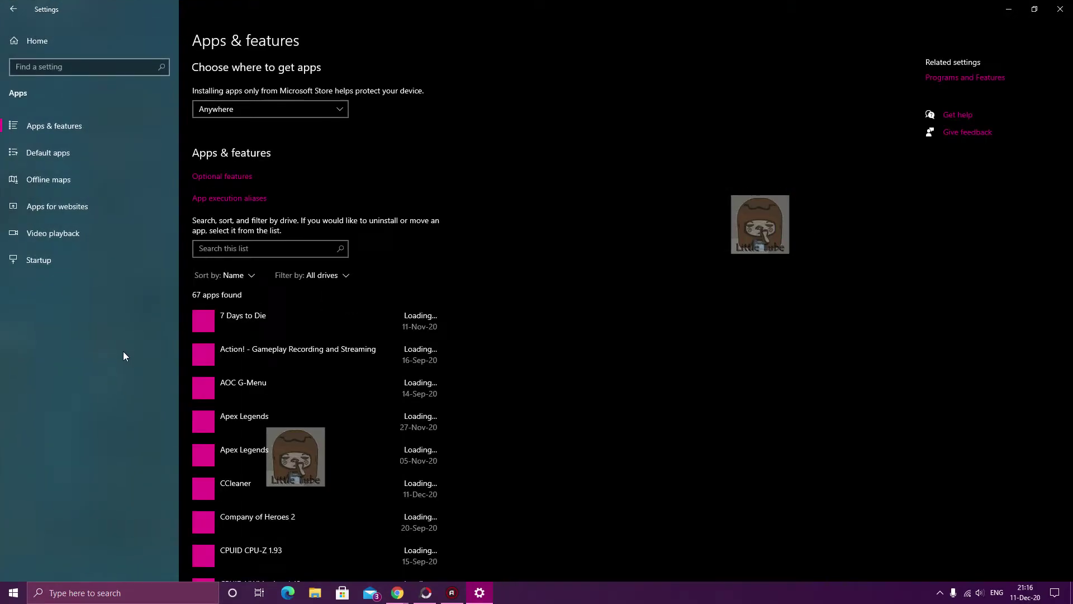
Examine the installed apps and the uninstall options of Microsoft Edge and Maps, and close Settings.
{"action": "scroll", "coordinate": [283, 361], "scroll_direction": "down", "scroll_amount": 5}
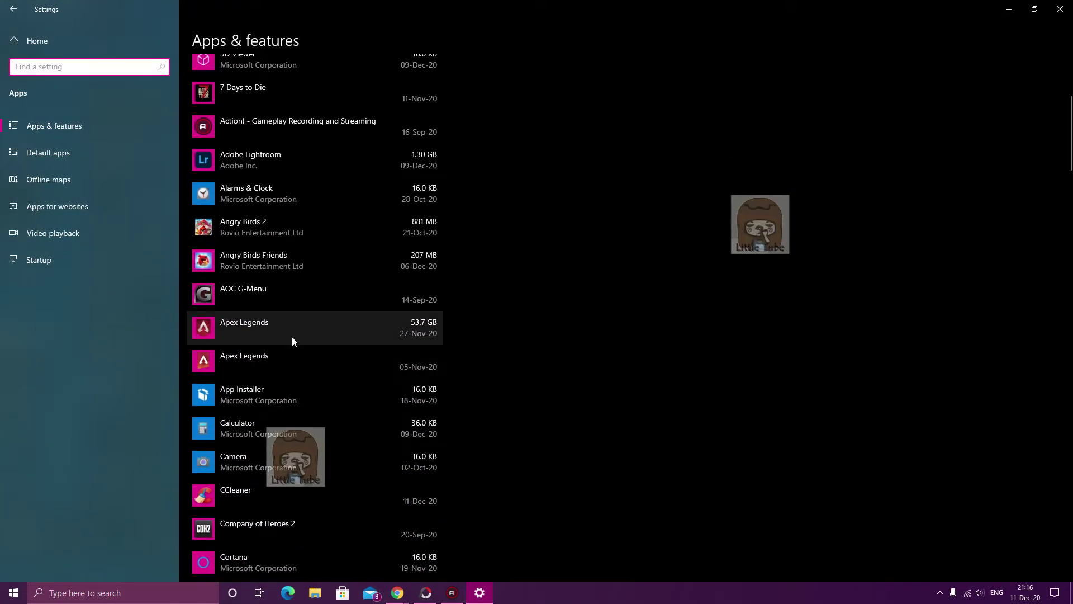
{"action": "scroll", "coordinate": [299, 259], "scroll_direction": "down", "scroll_amount": 8}
{"action": "scroll", "coordinate": [278, 295], "scroll_direction": "down", "scroll_amount": 8}
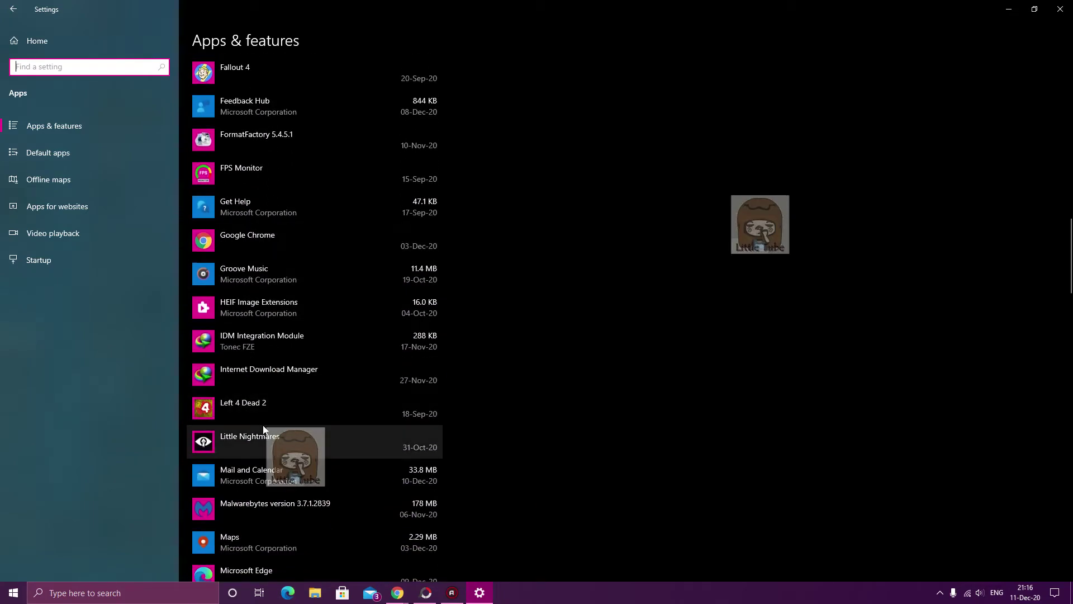
{"action": "scroll", "coordinate": [269, 381], "scroll_direction": "down", "scroll_amount": 3}
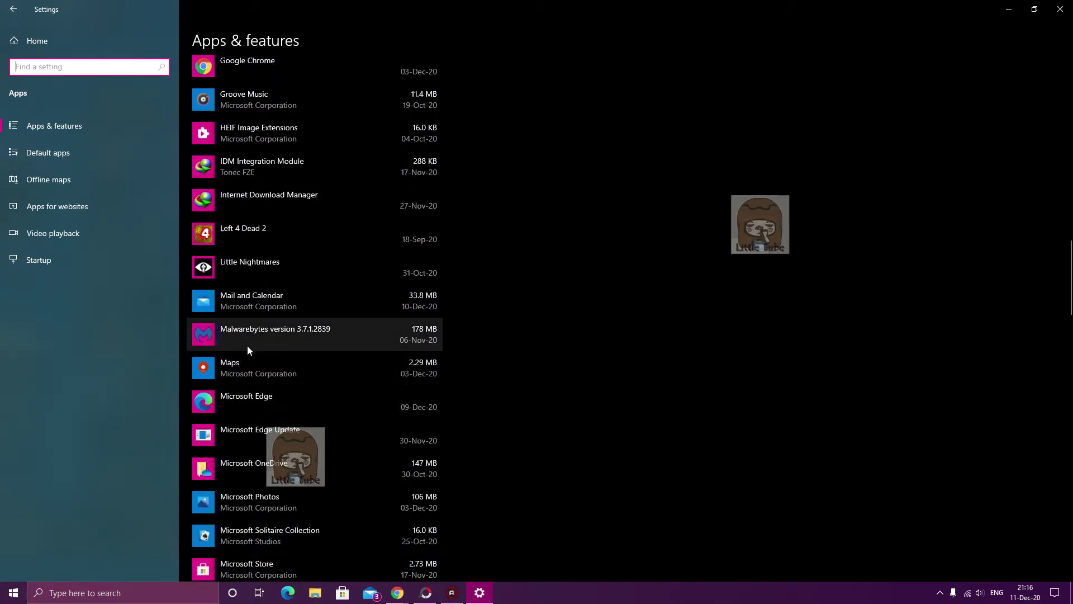
{"action": "left_click", "coordinate": [260, 402]}
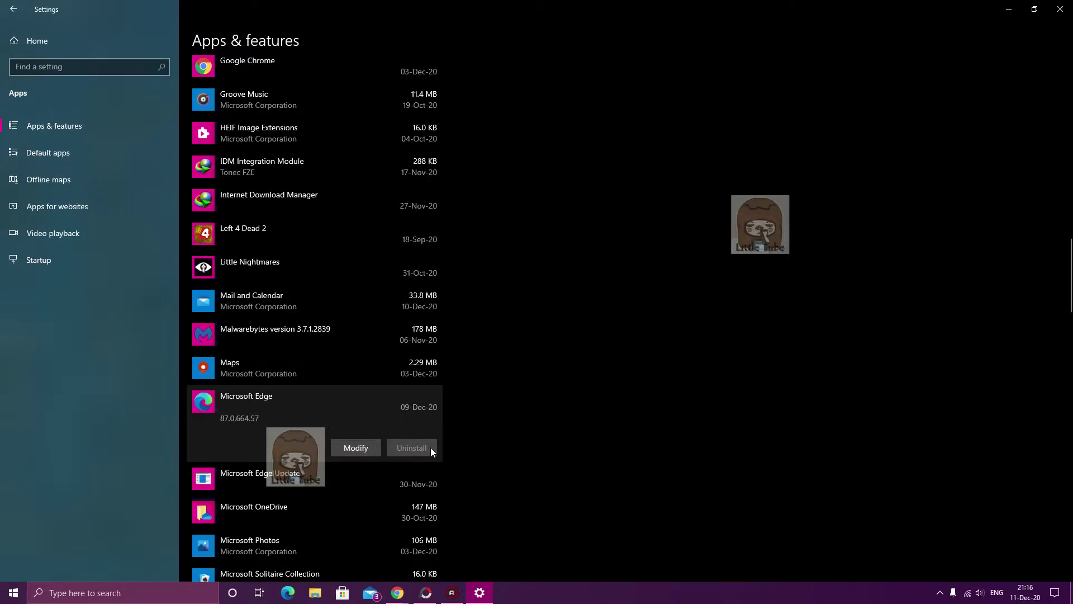
{"action": "left_click", "coordinate": [404, 364]}
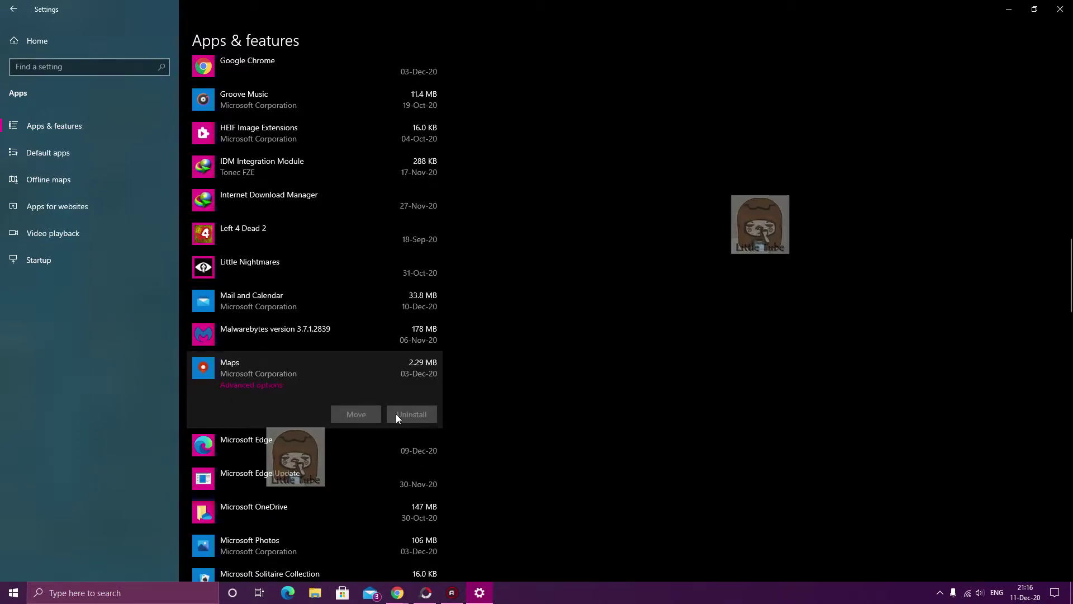
{"action": "left_click", "coordinate": [1060, 9]}
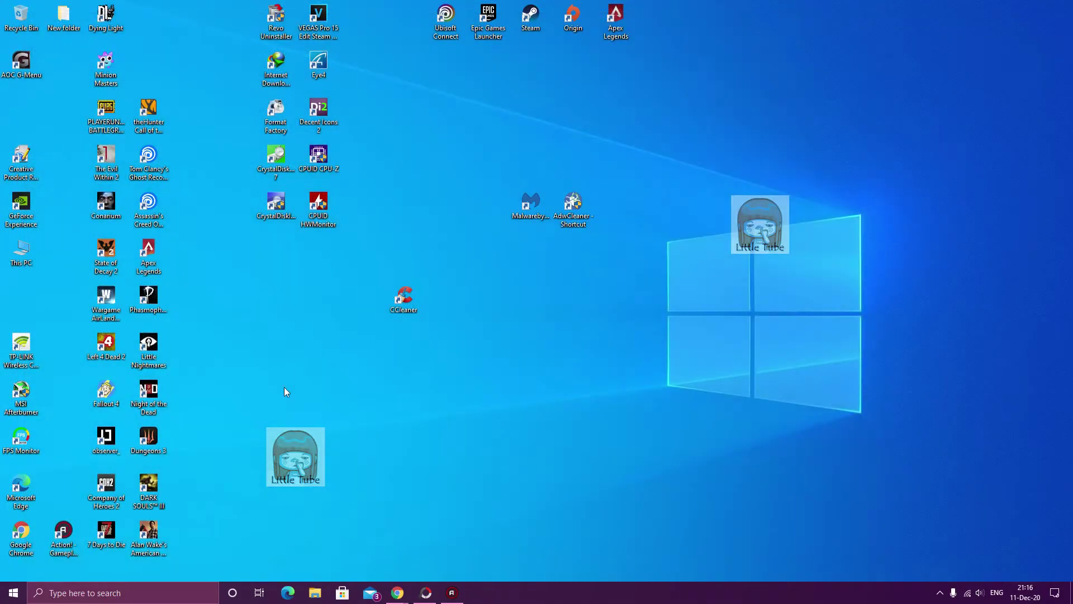
Open CCleaner and display its uninstall tool's list of installed programs.
{"action": "double_click", "coordinate": [394, 306]}
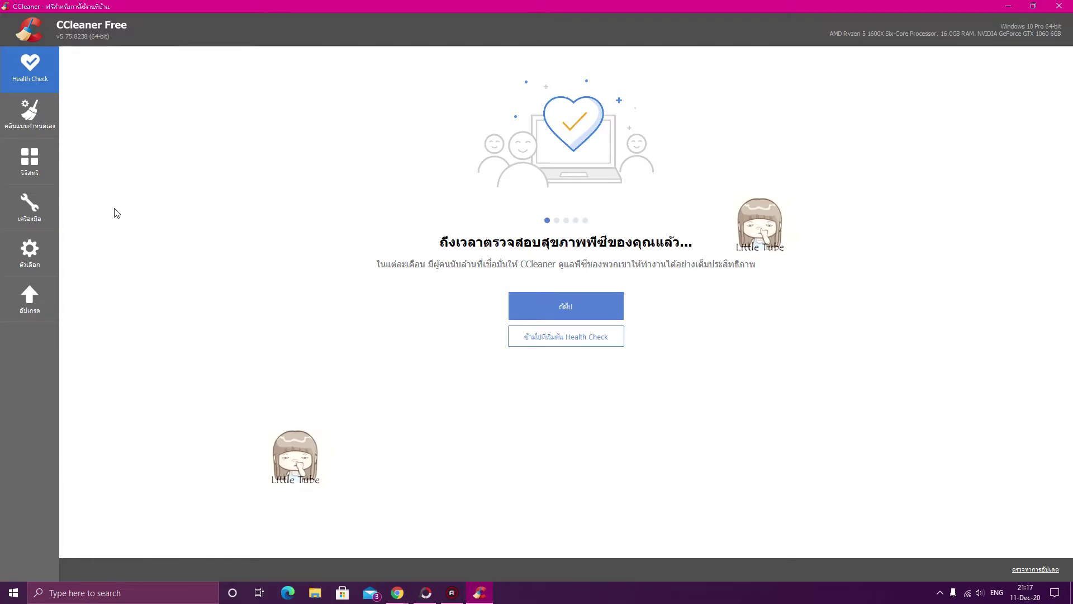
{"action": "left_click", "coordinate": [31, 219]}
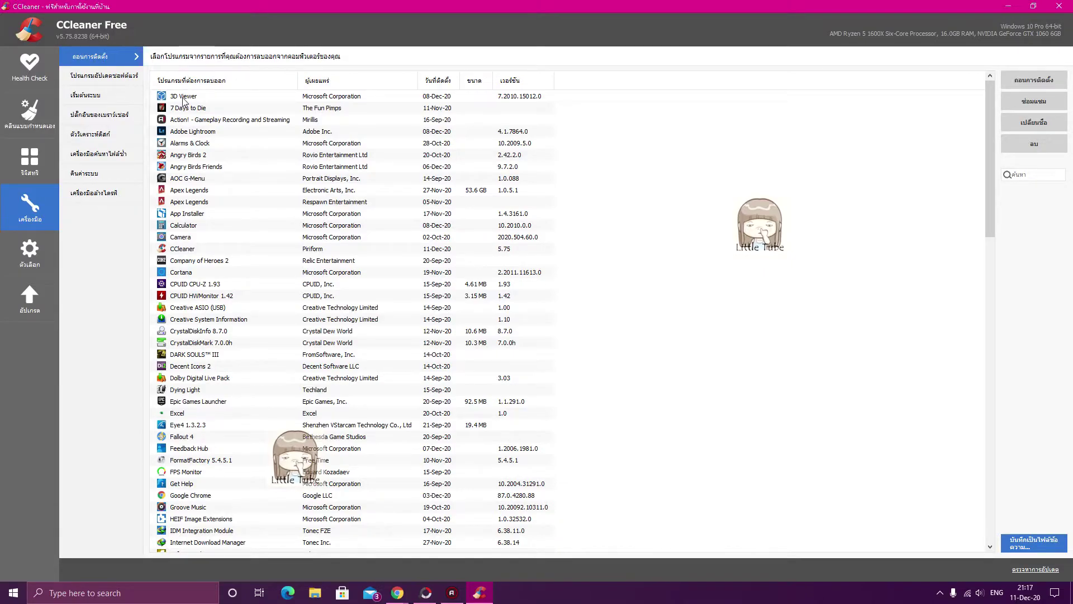
Select Google Chrome in CCleaner's list of installed programs and close CCleaner.
{"action": "scroll", "coordinate": [182, 280], "scroll_direction": "down", "scroll_amount": 6}
{"action": "scroll", "coordinate": [180, 311], "scroll_direction": "up", "scroll_amount": 2}
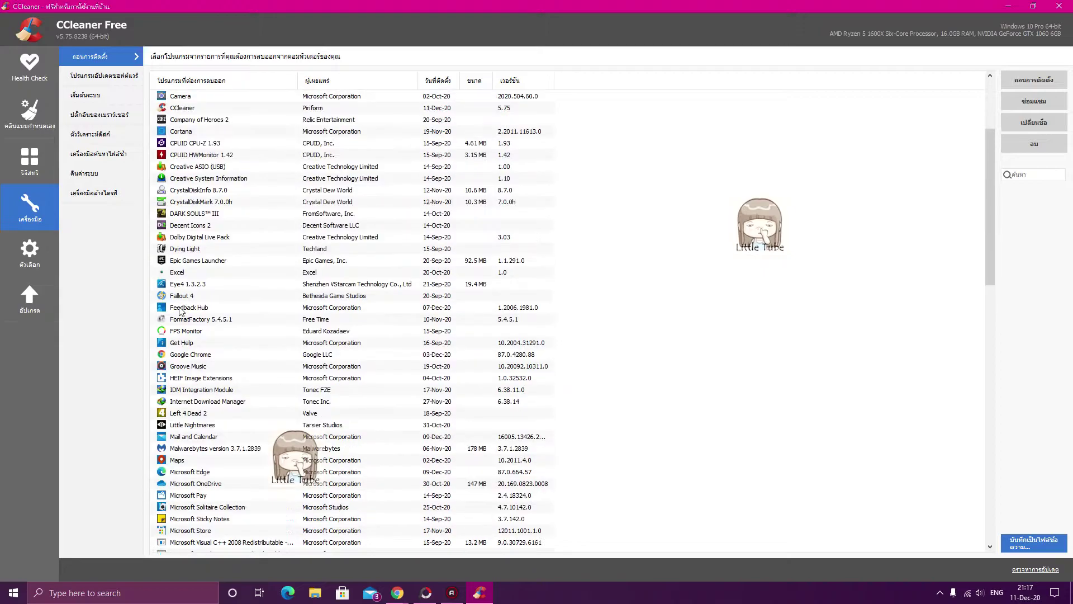
{"action": "left_click", "coordinate": [188, 356]}
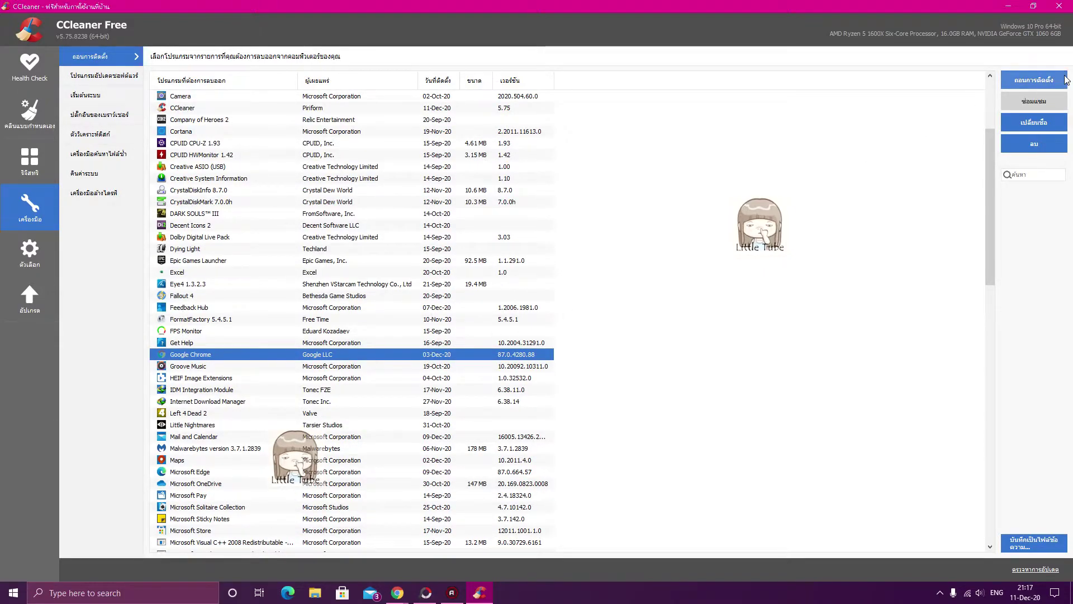
{"action": "left_click", "coordinate": [1059, 5]}
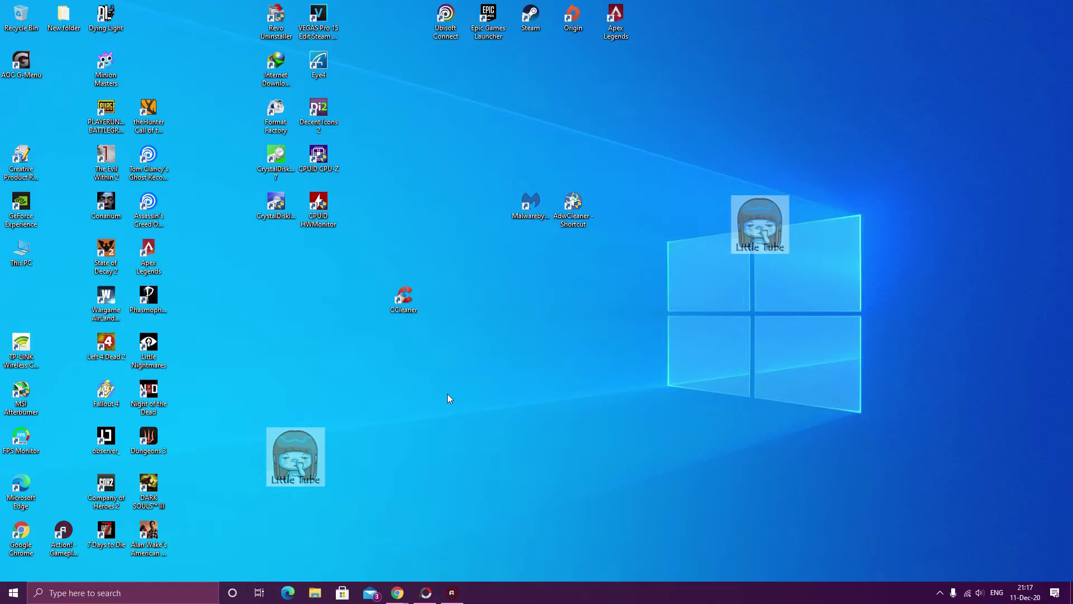
View the slide of malware removal tools in PhotoScape X and switch to the Chrome window showing the RKill page.
{"action": "left_click", "coordinate": [430, 593]}
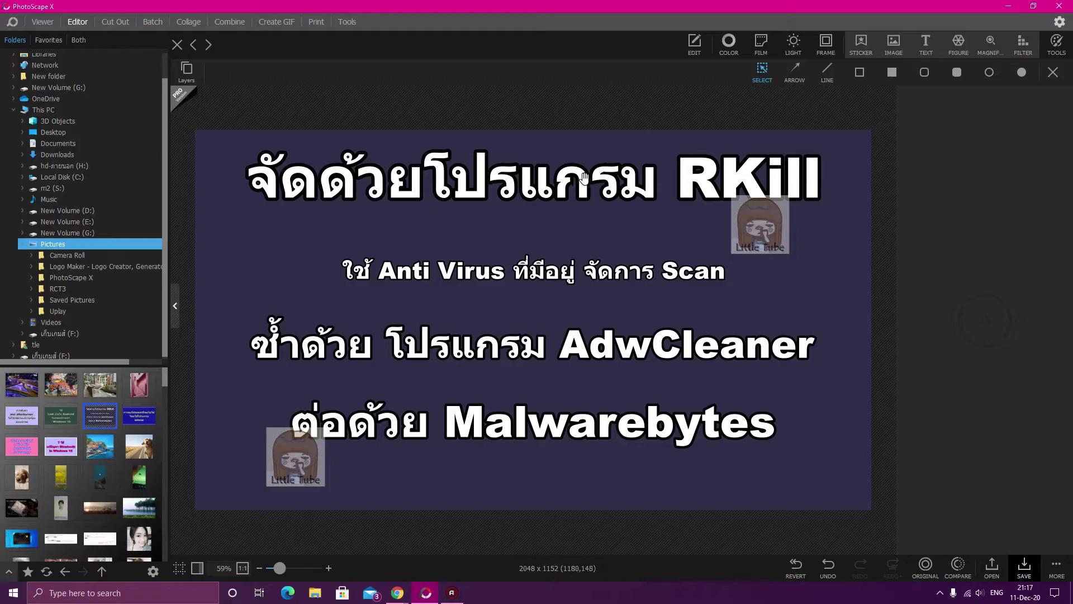
{"action": "left_click", "coordinate": [1011, 6]}
{"action": "mouse_move", "coordinate": [397, 593]}
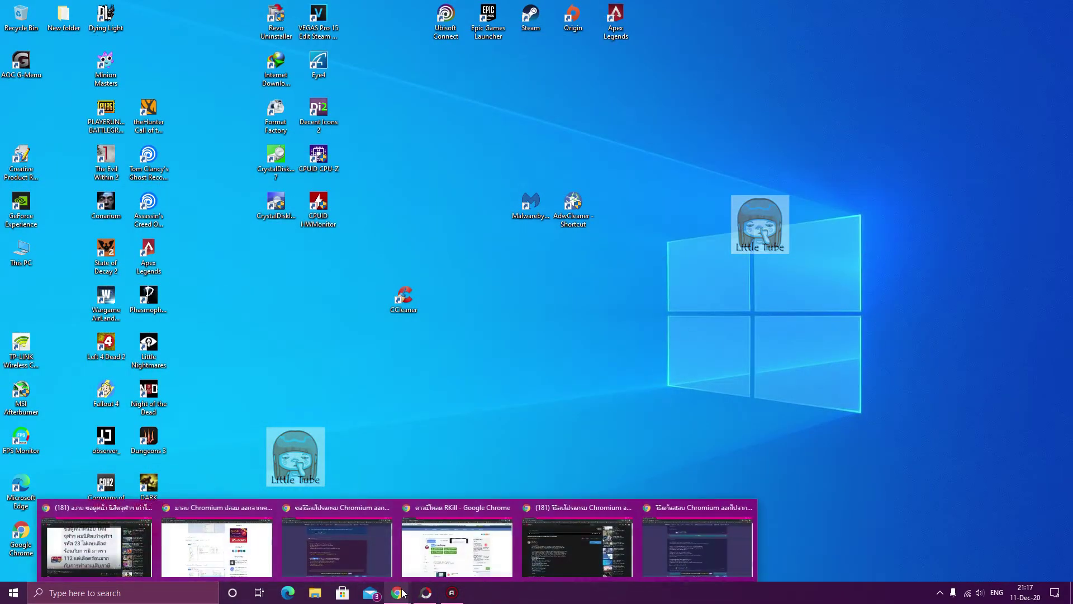
{"action": "left_click", "coordinate": [485, 567]}
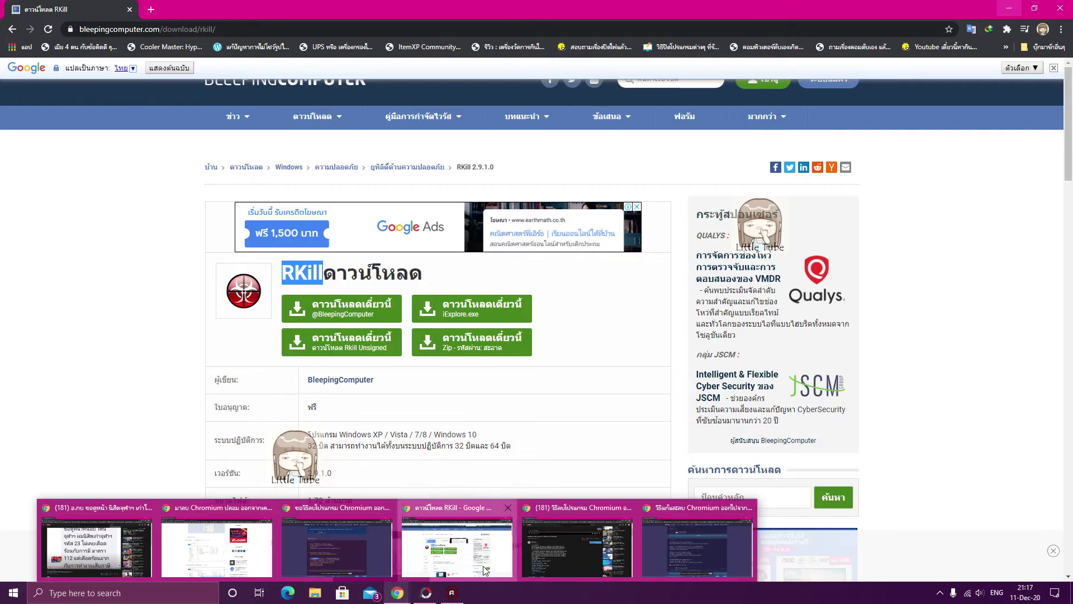
{"action": "left_click", "coordinate": [161, 227]}
Search the web for "rkill" and open BleepingComputer's RKill download page.
{"action": "left_click", "coordinate": [194, 29]}
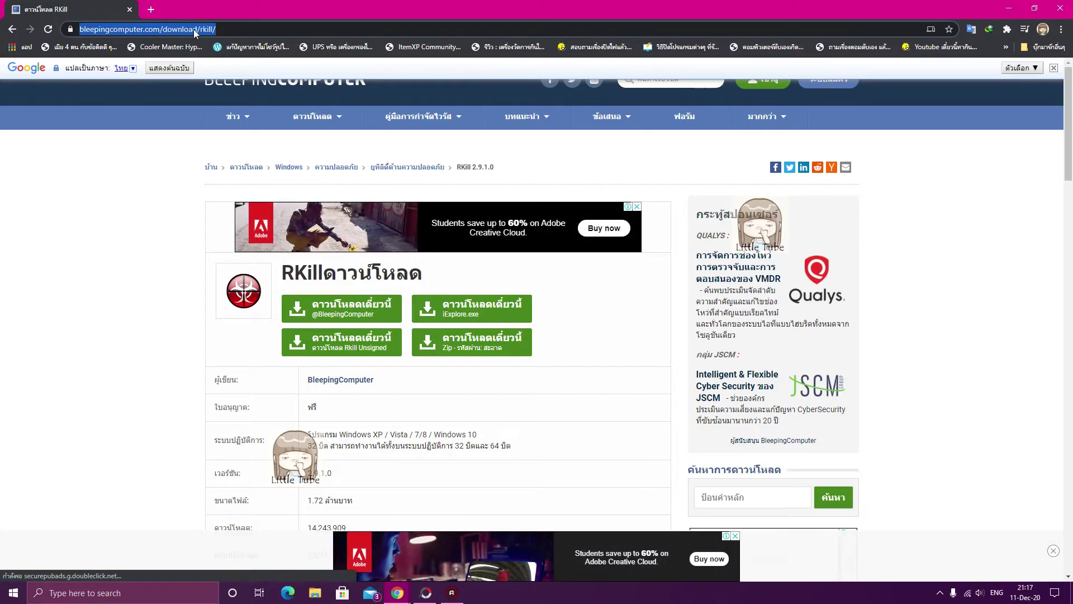
{"action": "type", "text": "r"}
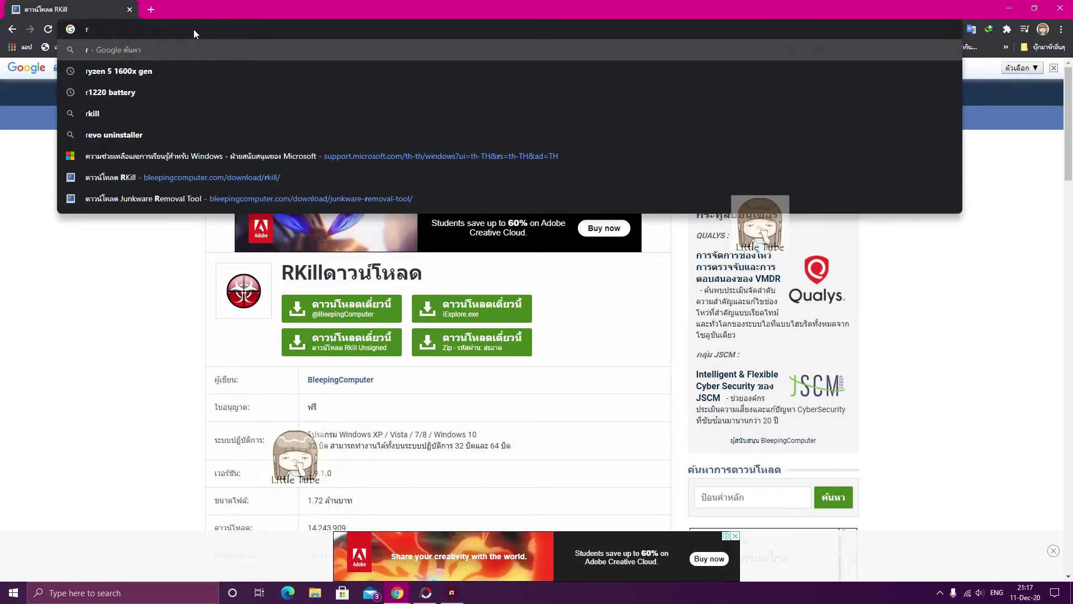
{"action": "type", "text": "ki"}
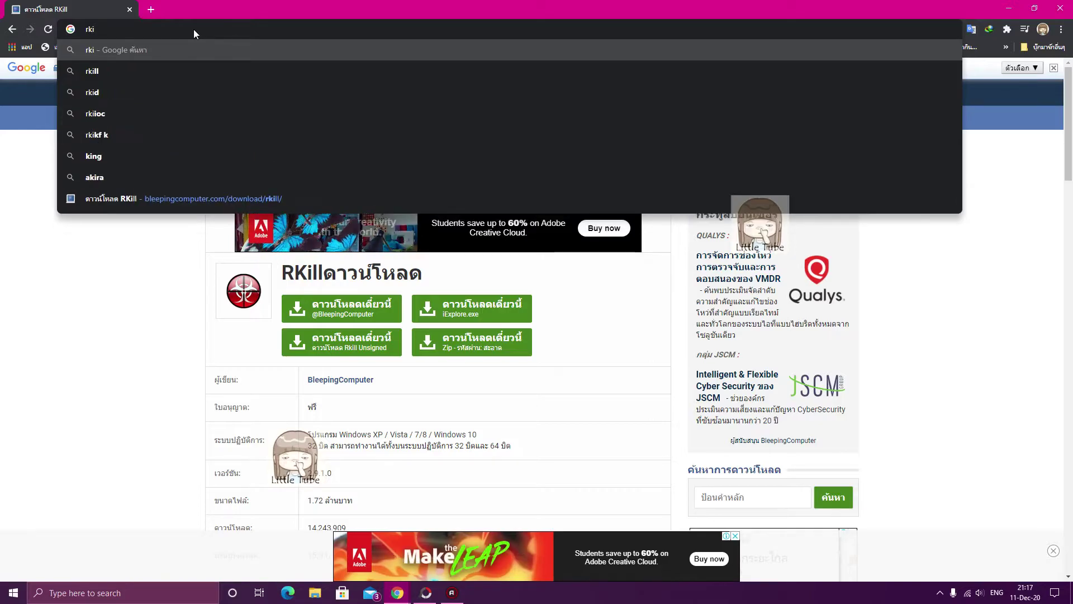
{"action": "type", "text": "ll"}
{"action": "key", "text": "Return"}
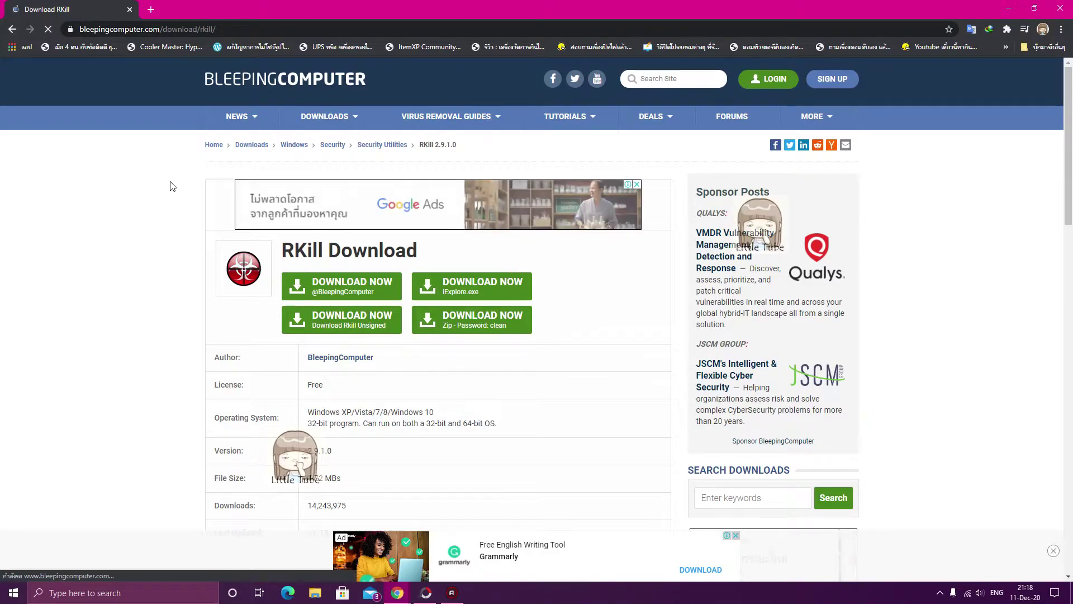
Translate the RKill download page into Thai at the BleepingComputer review section.
{"action": "scroll", "coordinate": [172, 186], "scroll_direction": "down", "scroll_amount": 3}
{"action": "scroll", "coordinate": [171, 186], "scroll_direction": "down", "scroll_amount": 3}
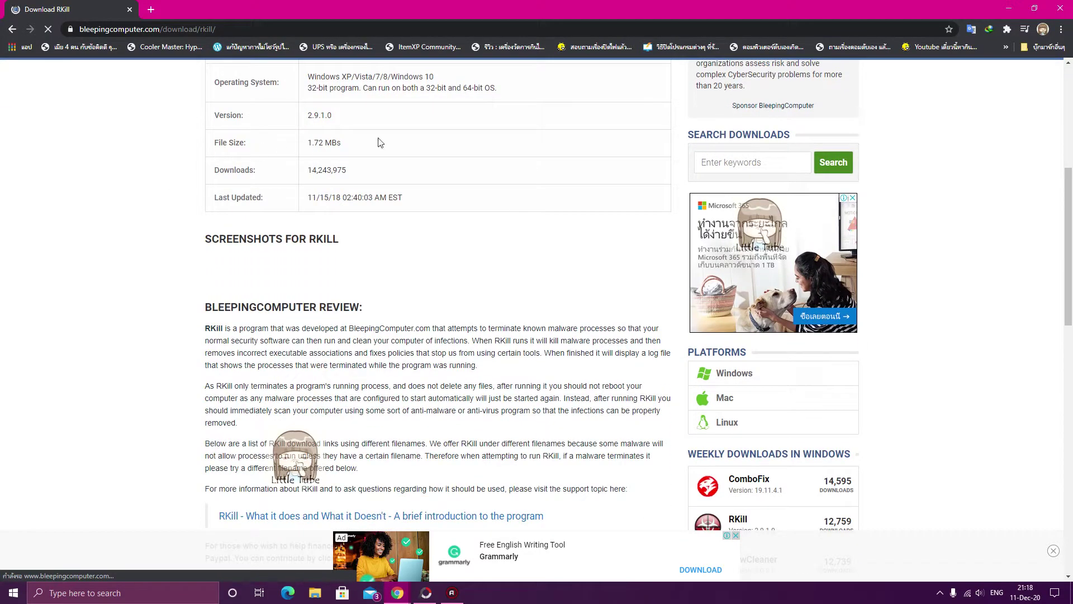
{"action": "left_click", "coordinate": [972, 30]}
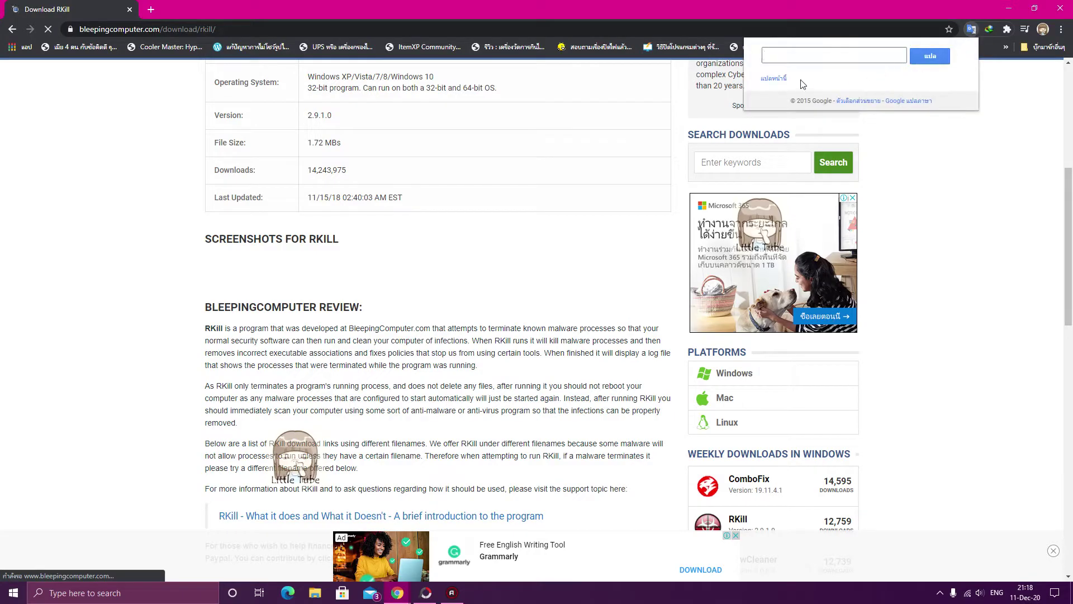
{"action": "left_click", "coordinate": [692, 97]}
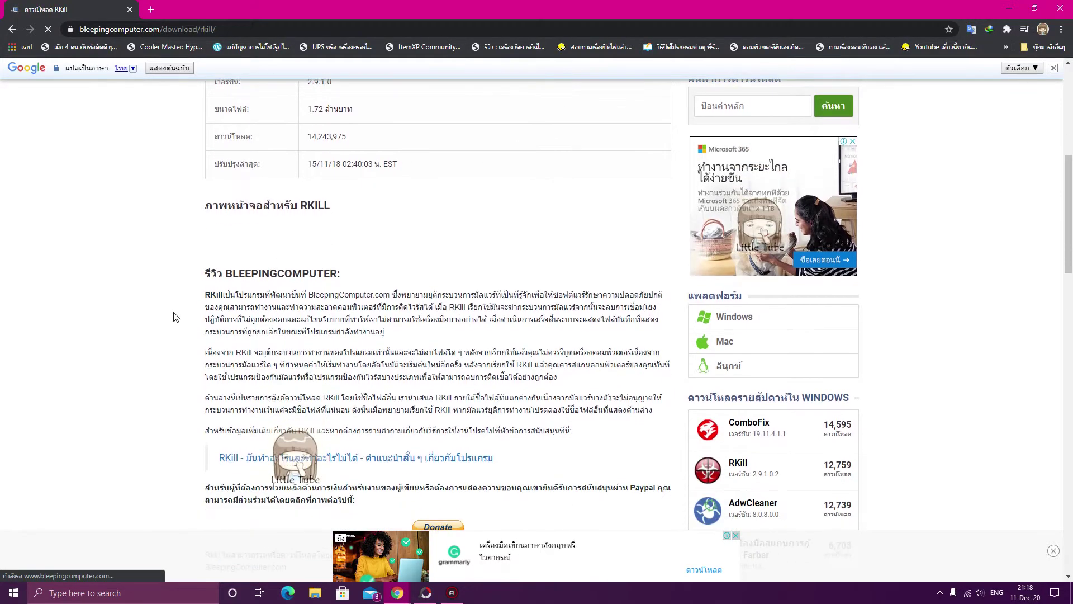
Examine the translated BleepingComputer review of RKill and the removal tools slide in PhotoScape X.
{"action": "mouse_move", "coordinate": [238, 290]}
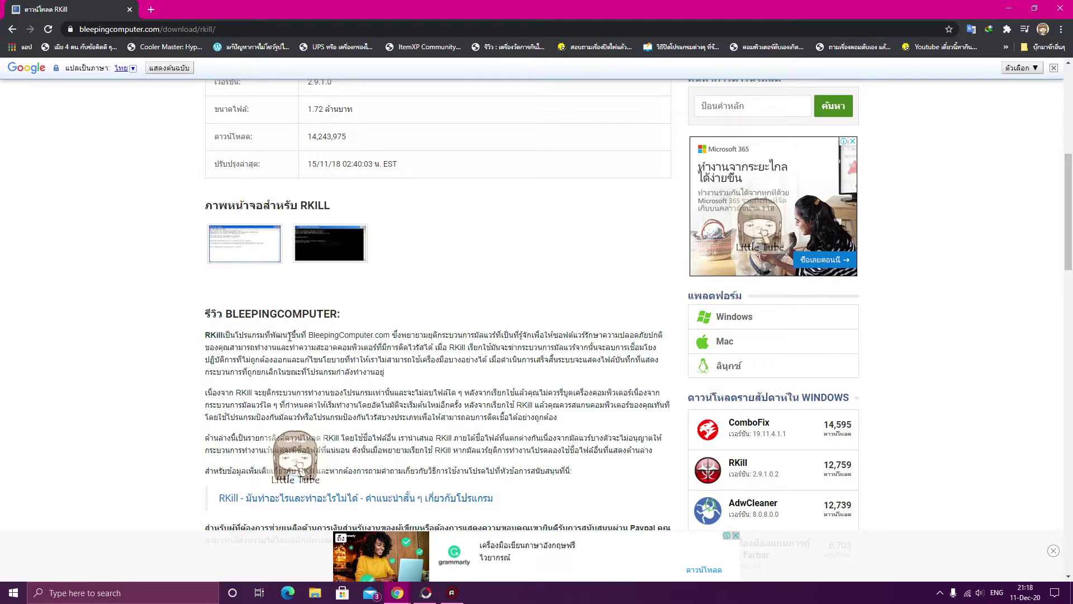
{"action": "mouse_move", "coordinate": [472, 336]}
{"action": "mouse_move", "coordinate": [597, 334]}
{"action": "mouse_move", "coordinate": [251, 357]}
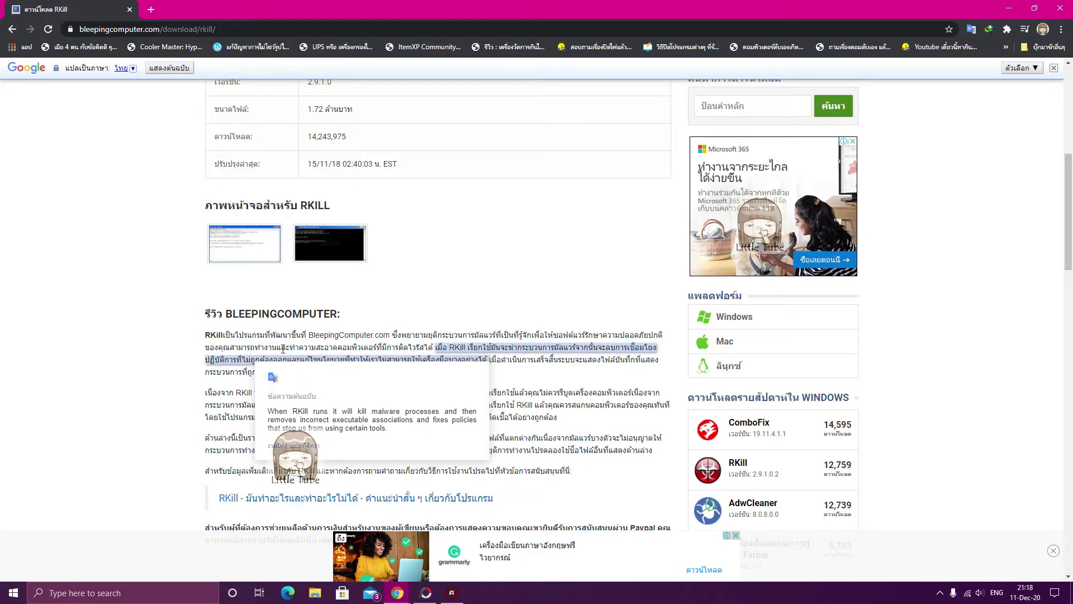
{"action": "mouse_move", "coordinate": [337, 344]}
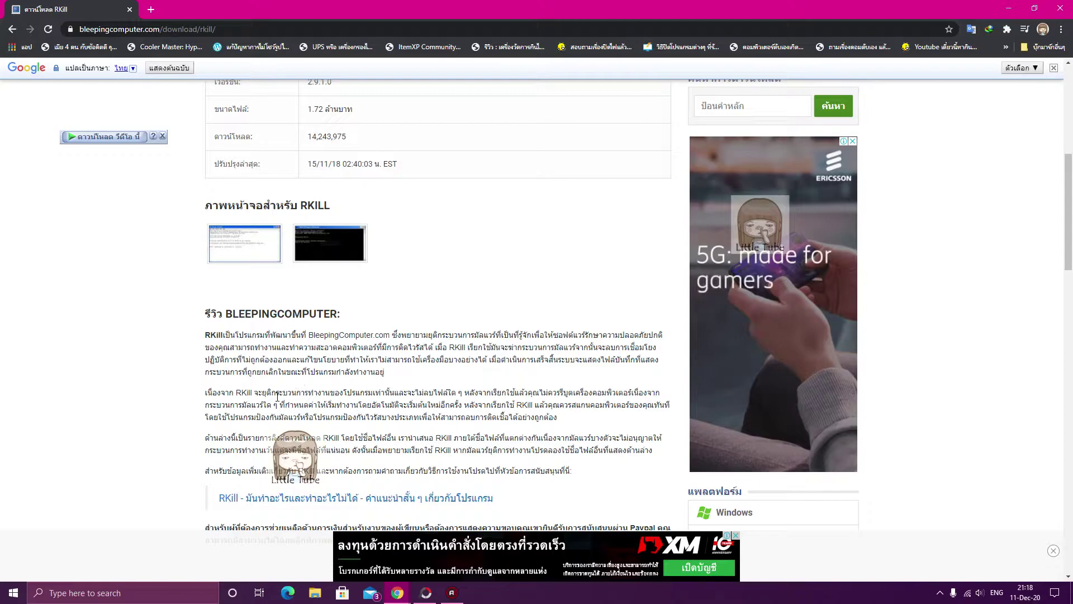
{"action": "mouse_move", "coordinate": [454, 395]}
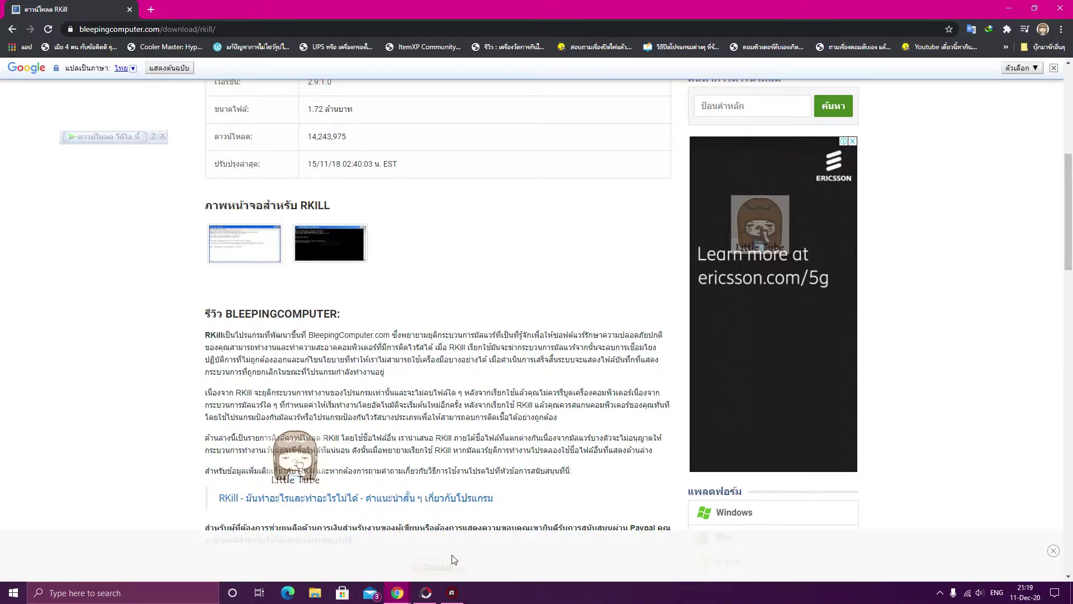
{"action": "left_click", "coordinate": [428, 593]}
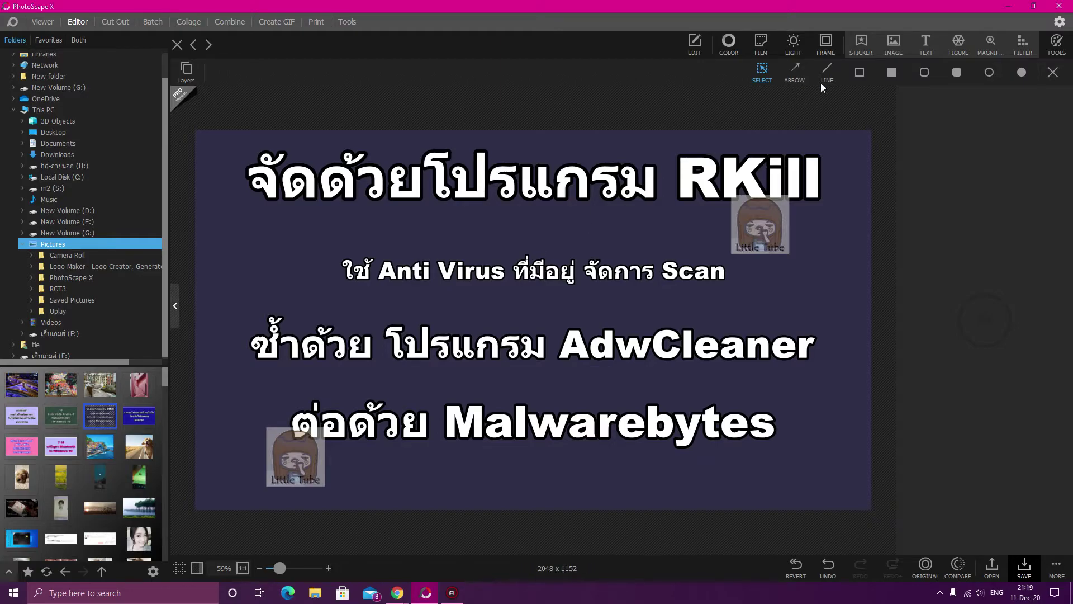
{"action": "left_click", "coordinate": [1006, 7]}
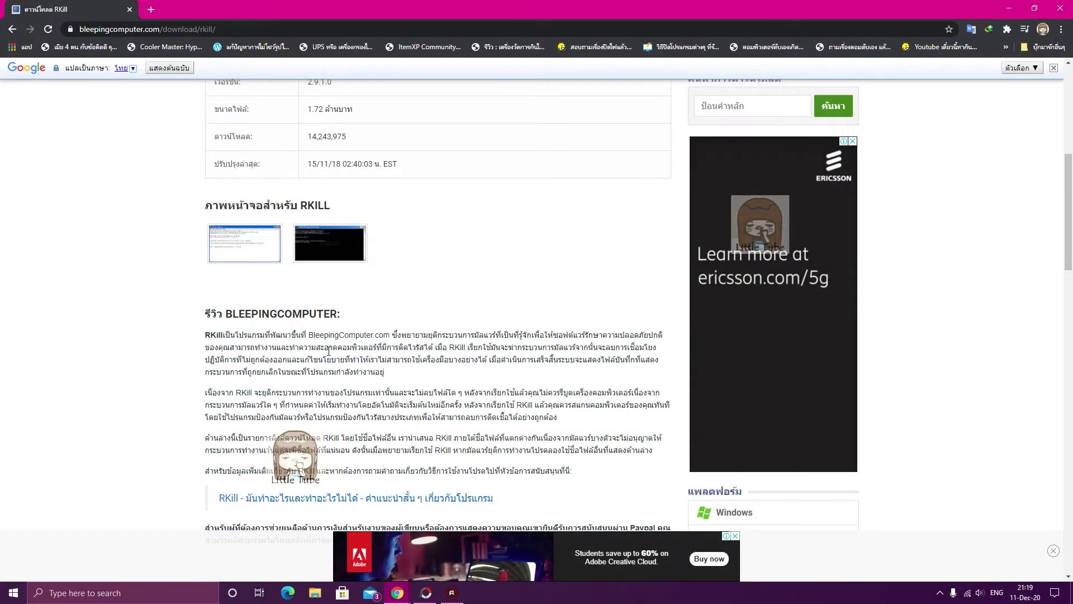
{"action": "scroll", "coordinate": [227, 341], "scroll_direction": "up", "scroll_amount": 1}
{"action": "scroll", "coordinate": [125, 302], "scroll_direction": "up", "scroll_amount": 6}
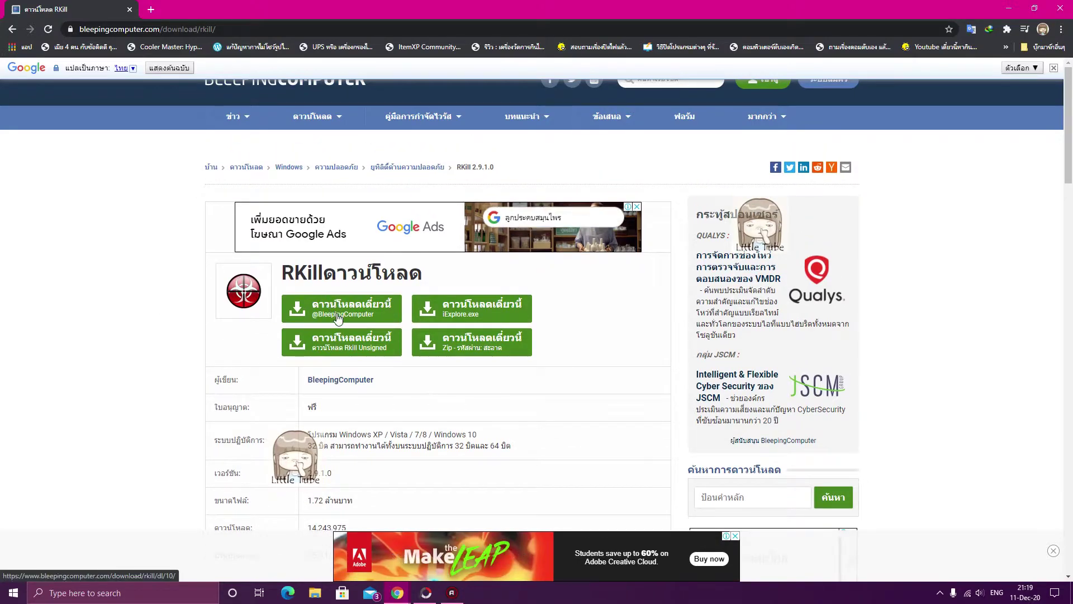
{"action": "left_click", "coordinate": [341, 317]}
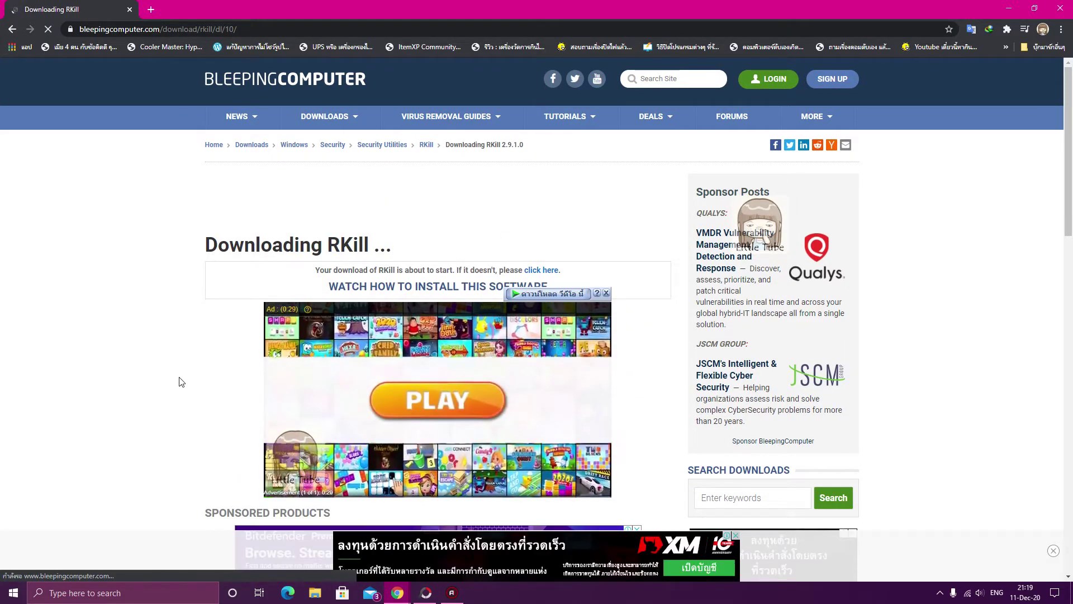
{"action": "scroll", "coordinate": [179, 382], "scroll_direction": "down", "scroll_amount": 6}
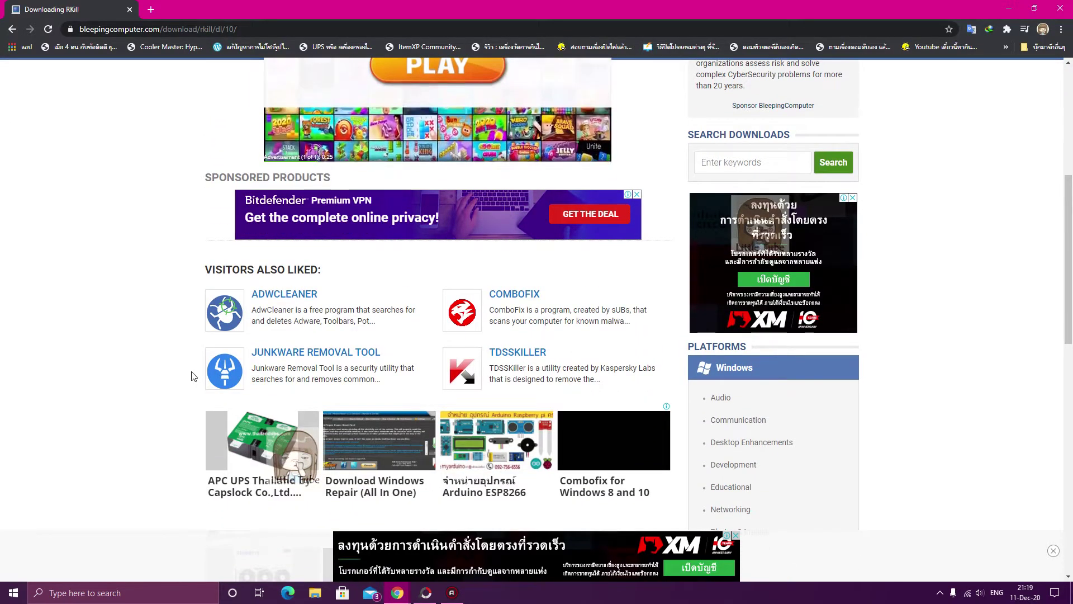
{"action": "scroll", "coordinate": [194, 385], "scroll_direction": "down", "scroll_amount": 1}
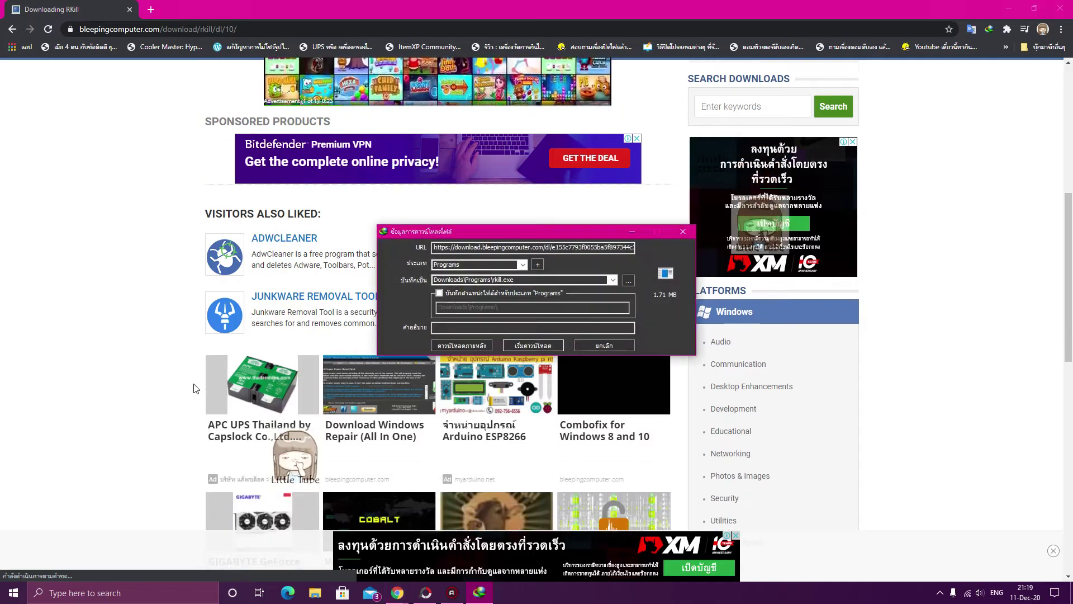
{"action": "left_click", "coordinate": [537, 346]}
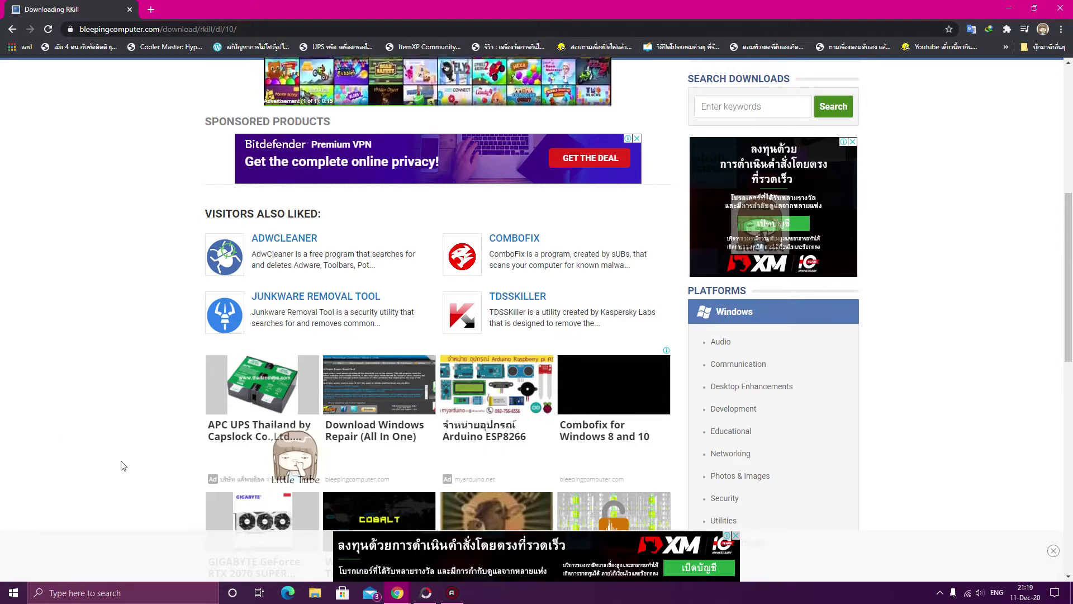
Open the Programs folder inside Downloads in File Explorer and locate the downloaded rkill application.
{"action": "left_click", "coordinate": [315, 593]}
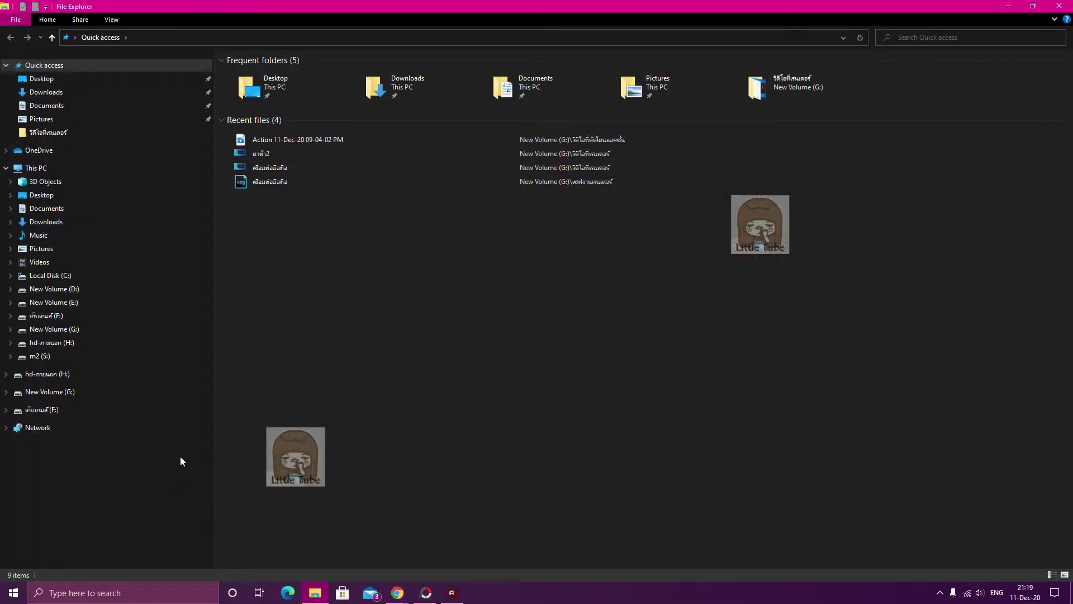
{"action": "left_click", "coordinate": [84, 222]}
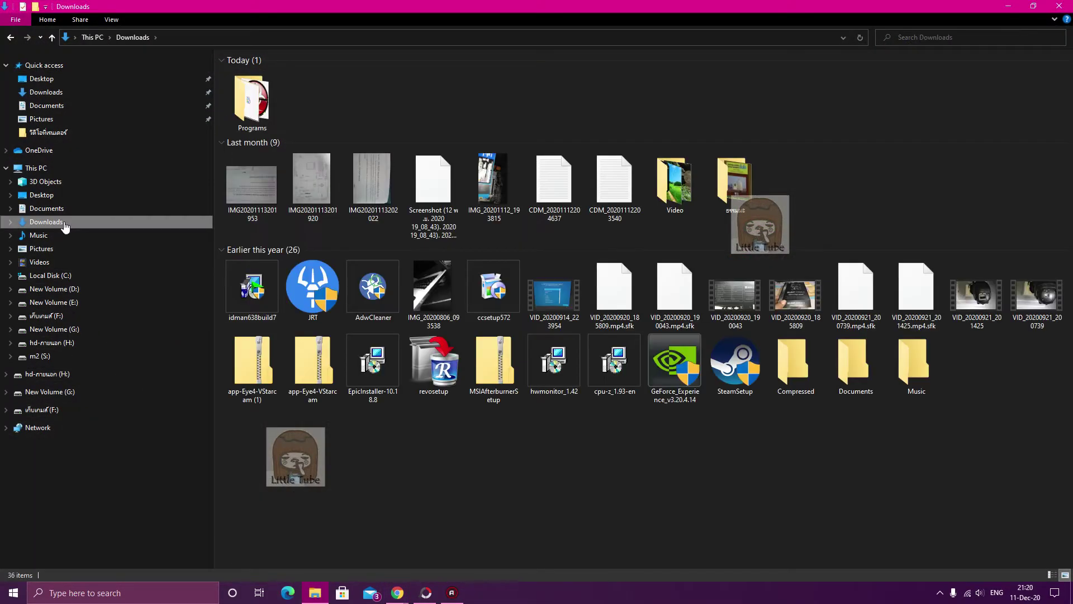
{"action": "double_click", "coordinate": [255, 104]}
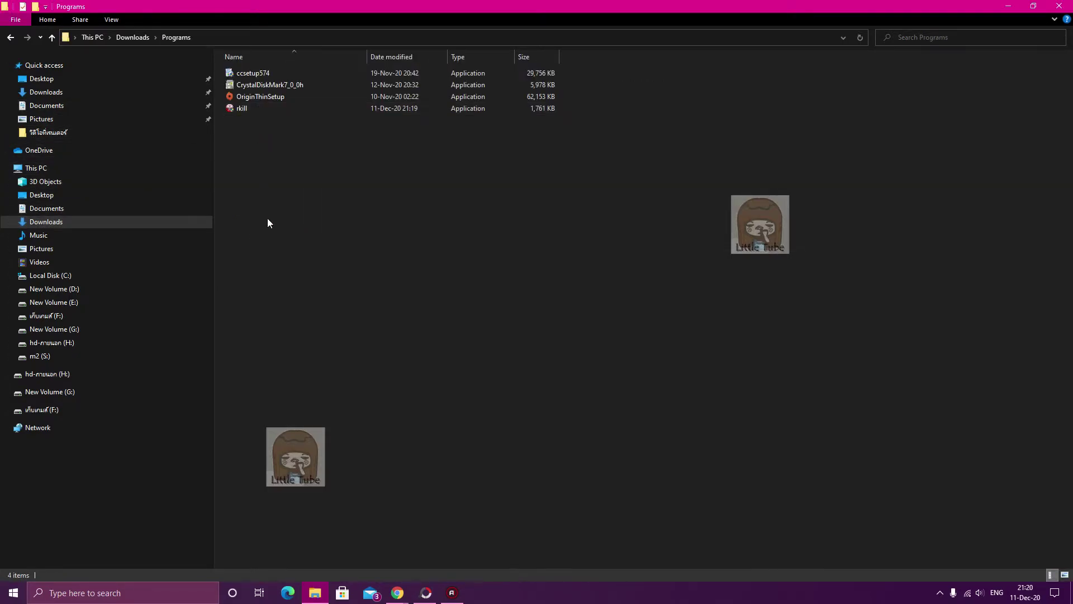
{"action": "left_click", "coordinate": [56, 223]}
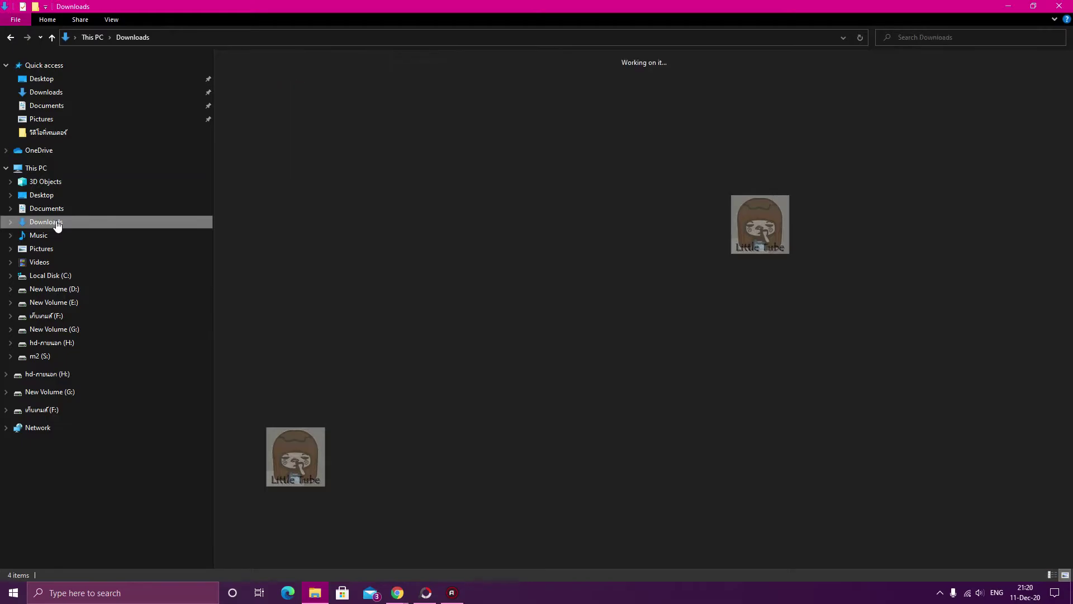
{"action": "double_click", "coordinate": [241, 112]}
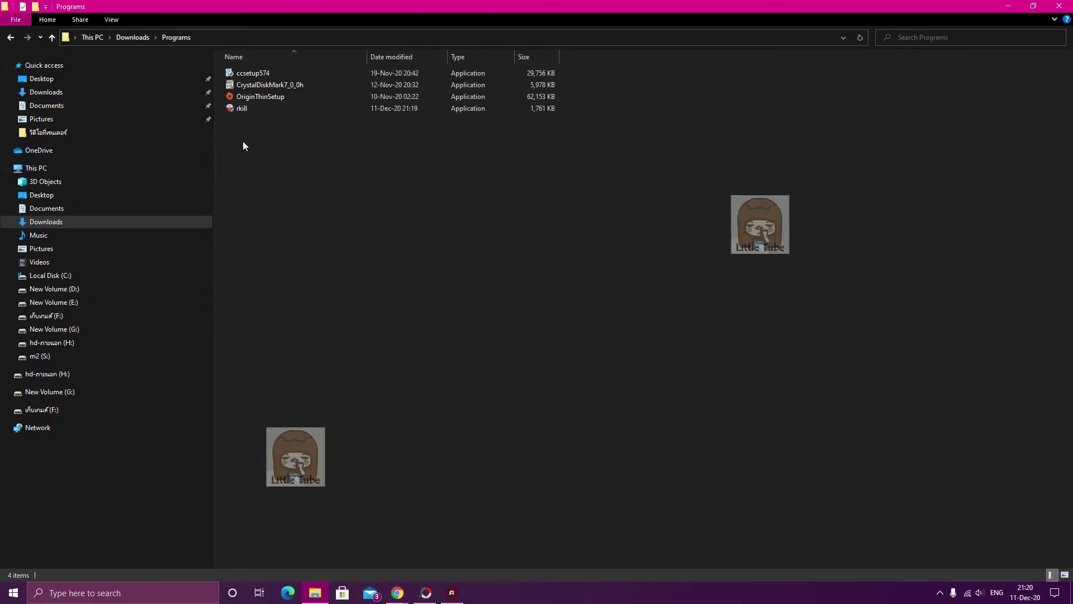
{"action": "mouse_move", "coordinate": [254, 106]}
Close the RKill download page in Chrome and review the removal tools slide in PhotoScape X.
{"action": "left_click", "coordinate": [399, 595]}
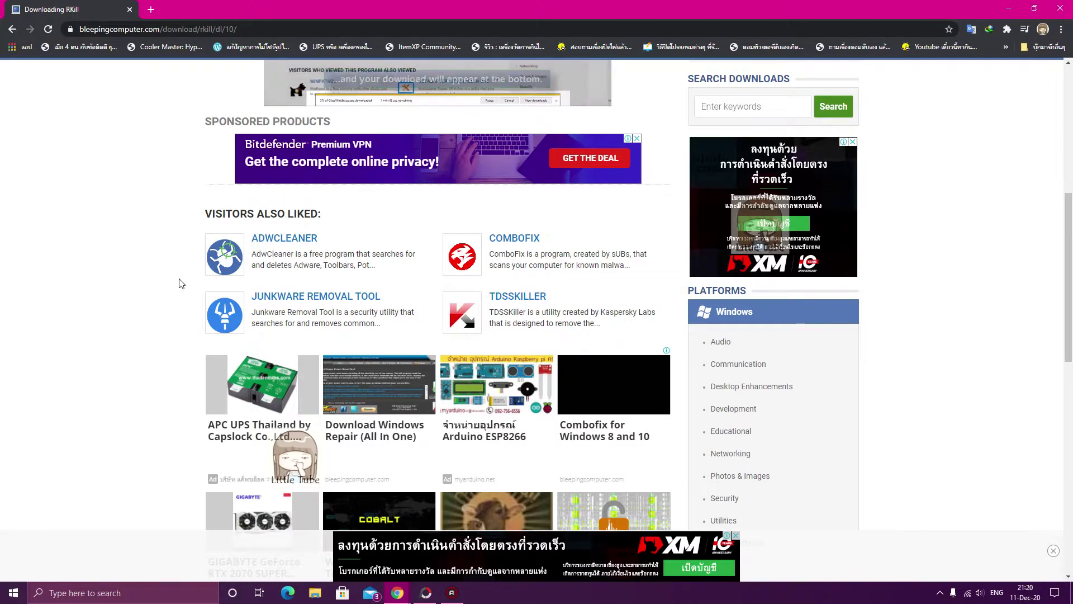
{"action": "left_click", "coordinate": [1061, 9]}
{"action": "left_click", "coordinate": [425, 591]}
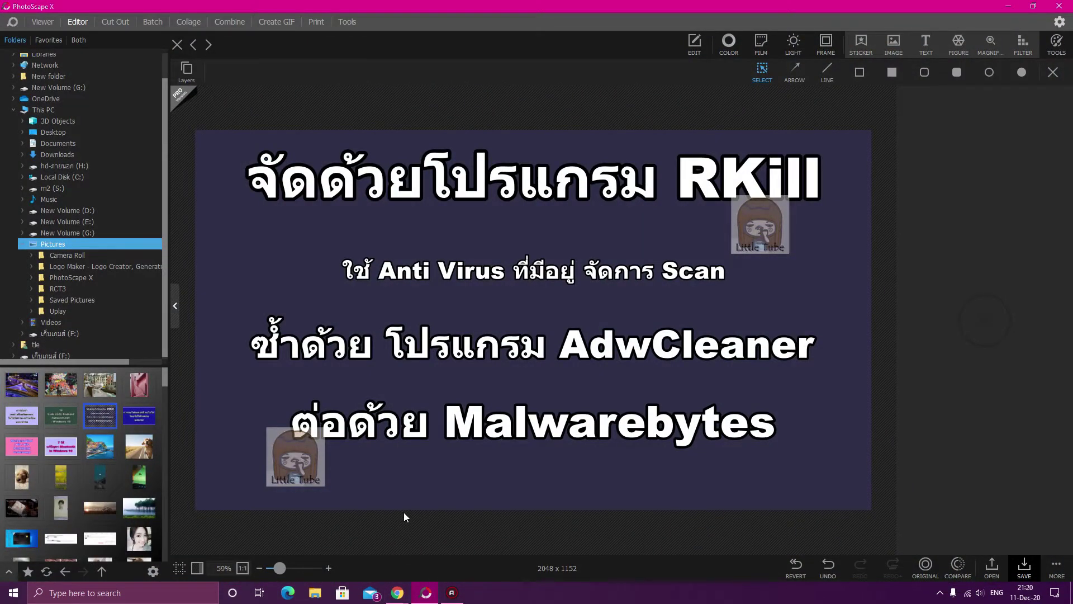
{"action": "left_click", "coordinate": [1009, 6]}
Open Windows Security and display the scan options under Virus & threat protection.
{"action": "left_click", "coordinate": [937, 593]}
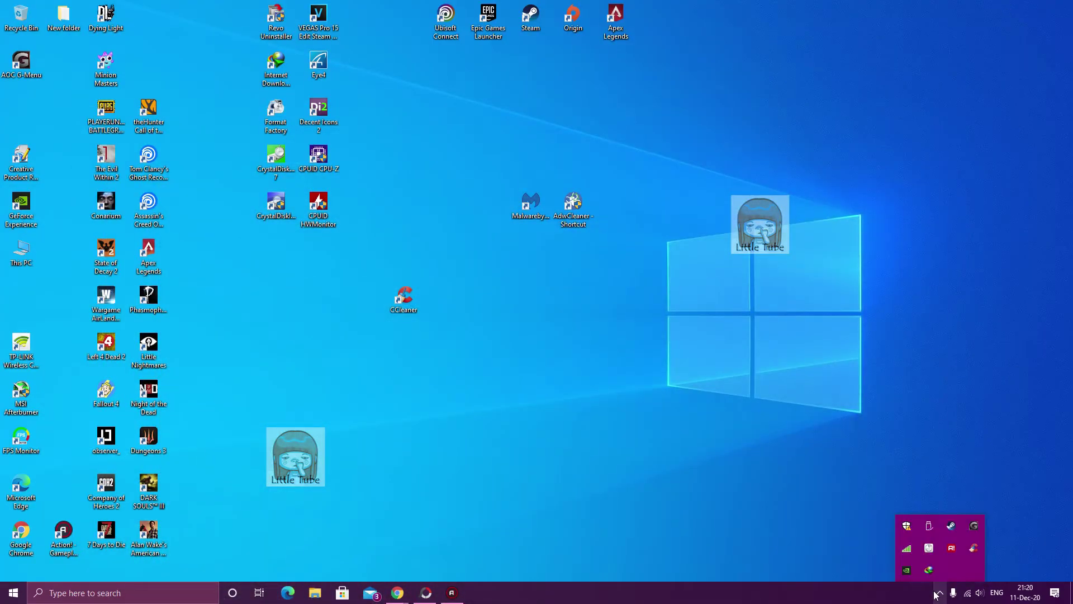
{"action": "left_click", "coordinate": [906, 525]}
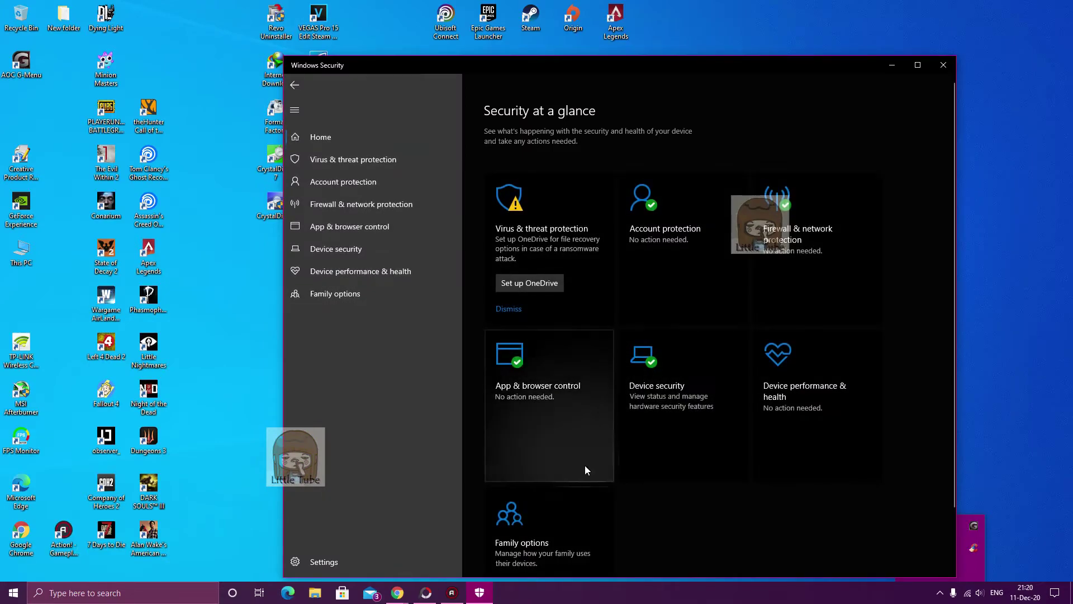
{"action": "left_click", "coordinate": [511, 229]}
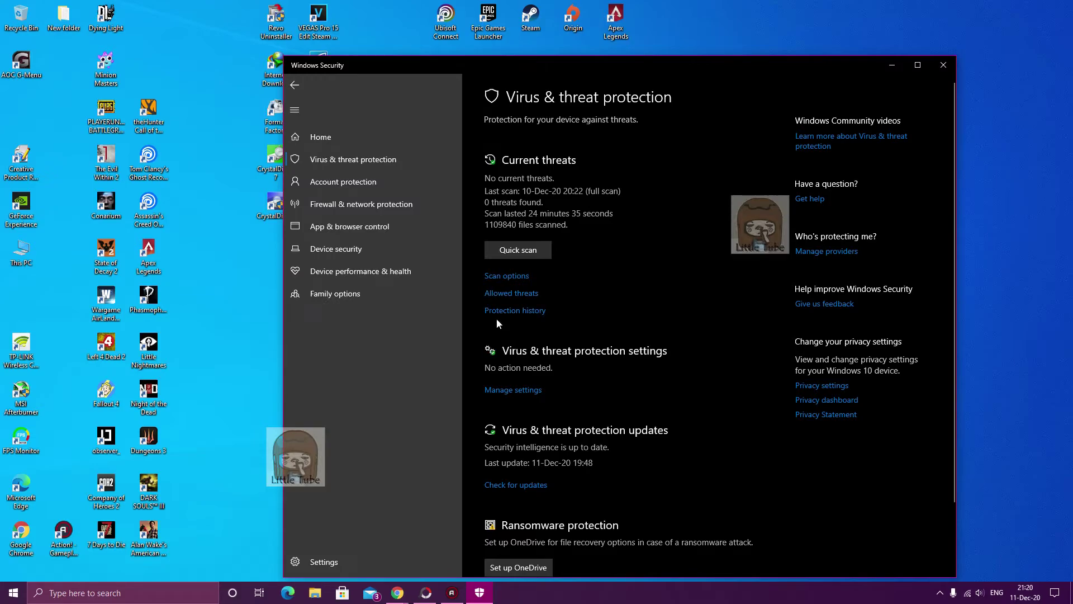
{"action": "left_click", "coordinate": [497, 277]}
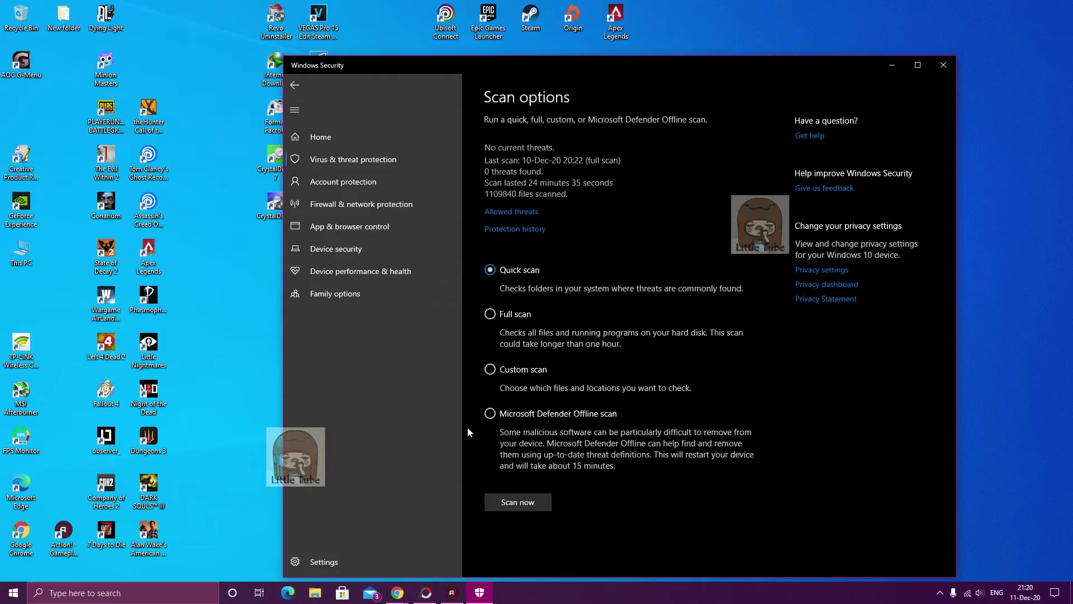
Show the folder selection for a custom scan, cancel it, and select Full scan before closing Windows Security.
{"action": "left_click", "coordinate": [491, 369]}
{"action": "left_click", "coordinate": [521, 502]}
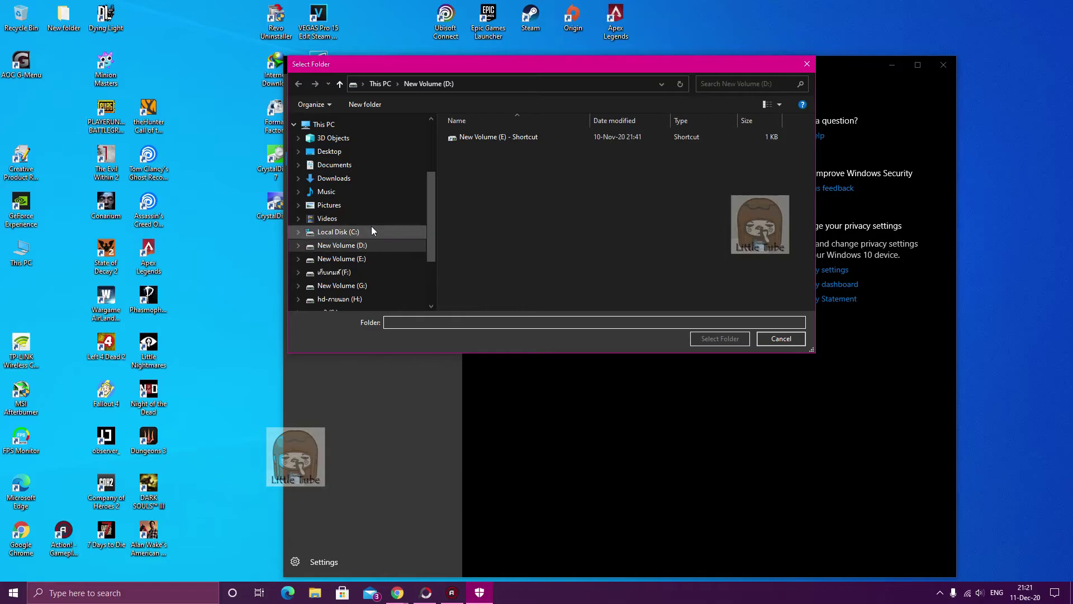
{"action": "left_click", "coordinate": [807, 63]}
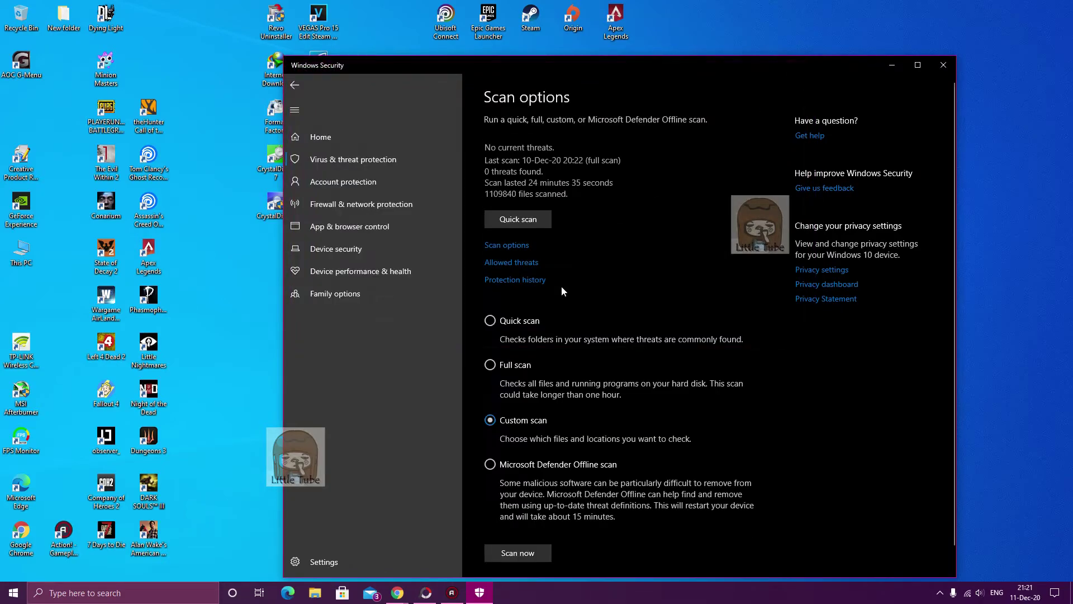
{"action": "left_click", "coordinate": [492, 367]}
{"action": "left_click", "coordinate": [944, 65]}
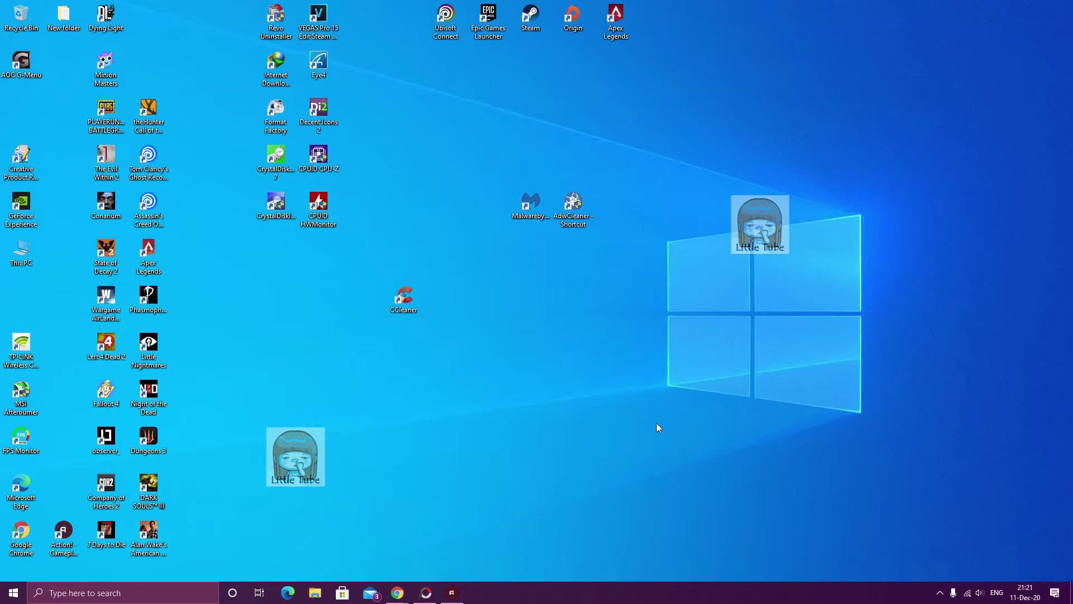
Review the removal tools slide in PhotoScape X and move the AdwCleaner shortcut below the Malwarebytes shortcut on the desktop.
{"action": "left_click", "coordinate": [426, 592]}
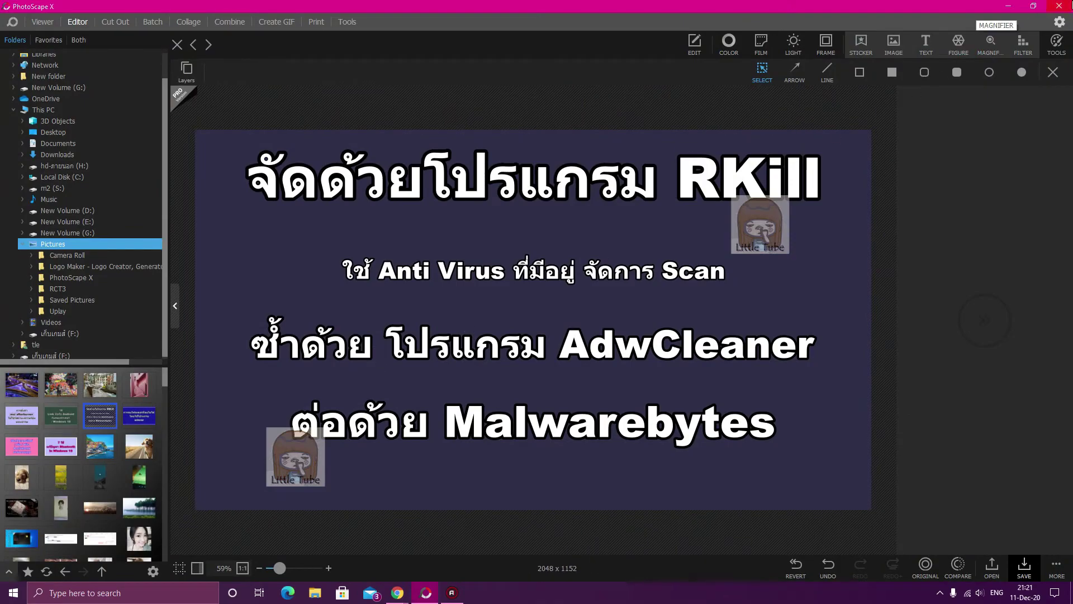
{"action": "left_click", "coordinate": [1008, 5]}
{"action": "left_click_drag", "start_coordinate": [581, 204], "coordinate": [525, 363]}
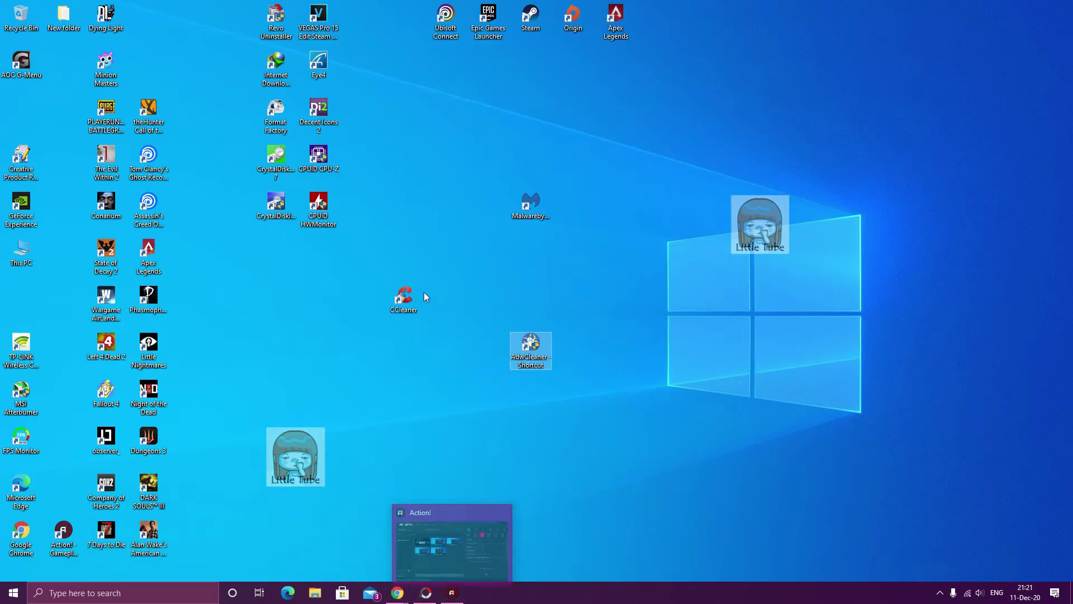
Switch to a new Chrome window, search Google for adwcleaner and maximize the window.
{"action": "double_click", "coordinate": [22, 534]}
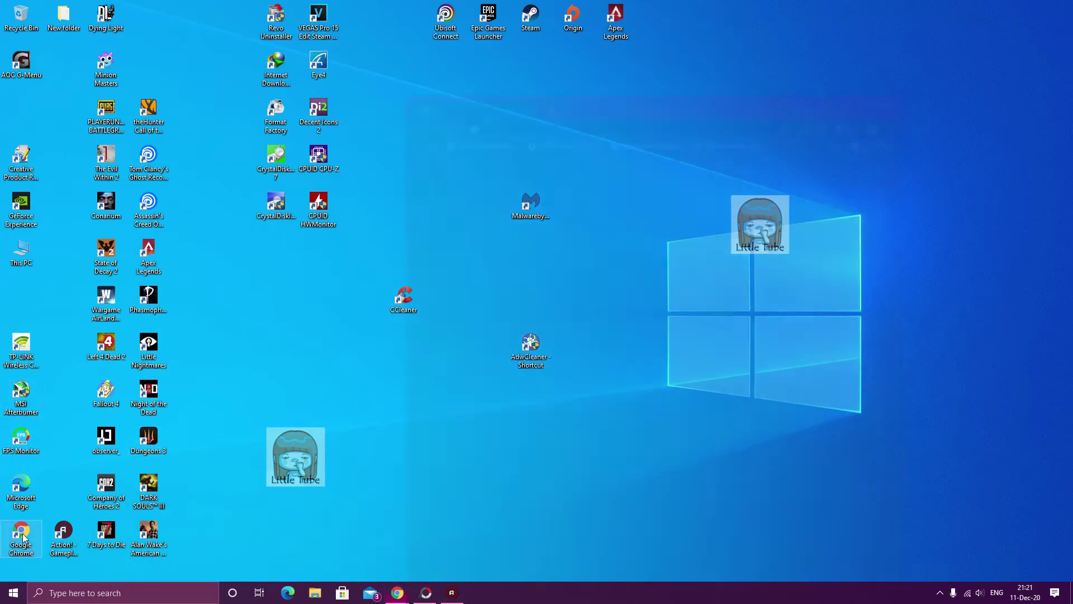
{"action": "left_click", "coordinate": [573, 120]}
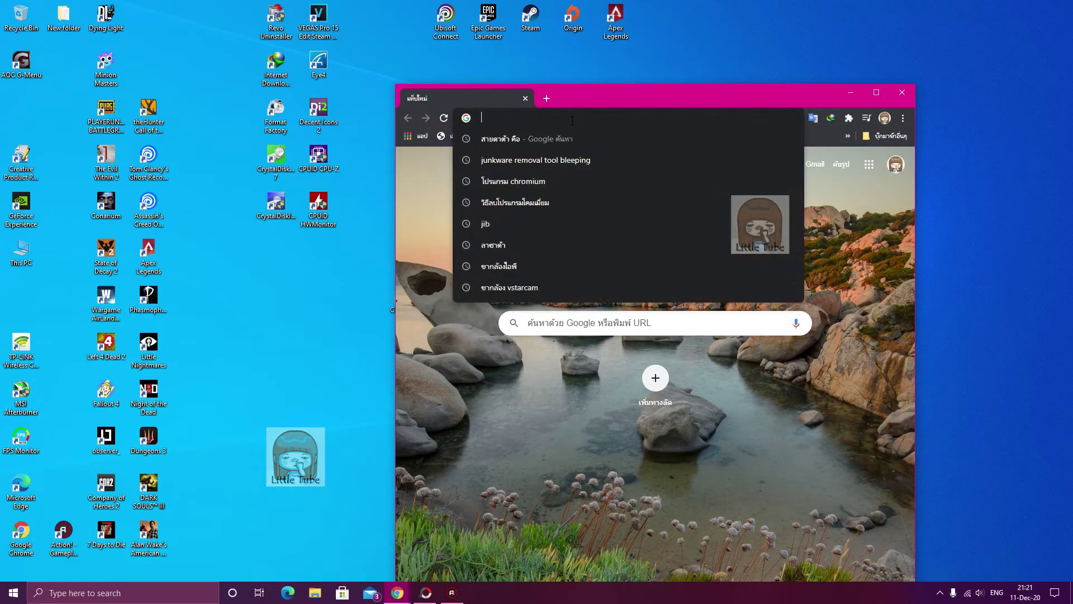
{"action": "type", "text": "a"}
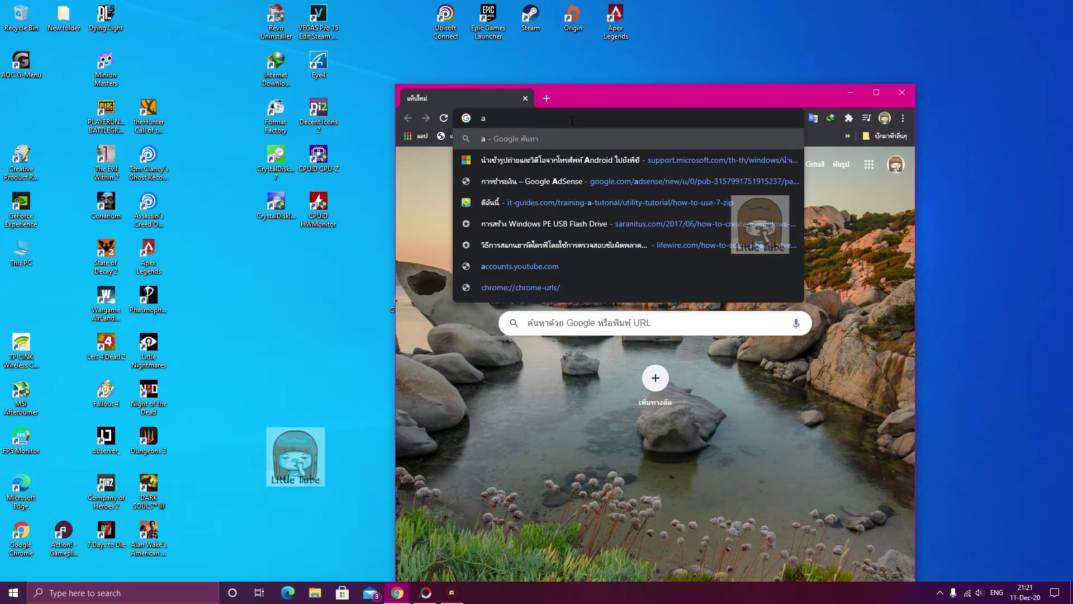
{"action": "type", "text": "dw"}
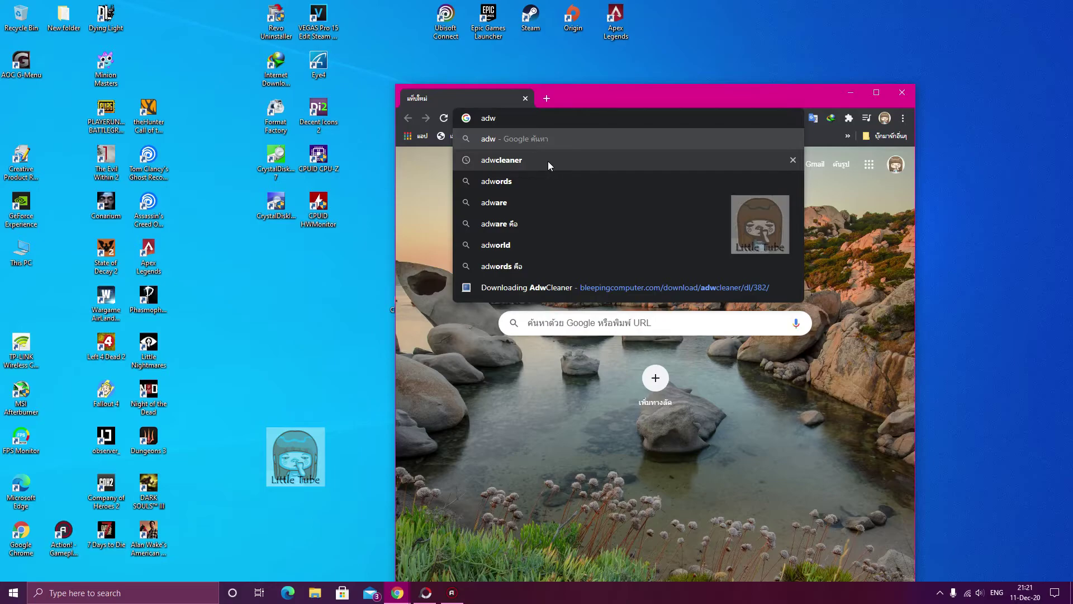
{"action": "left_click", "coordinate": [548, 161]}
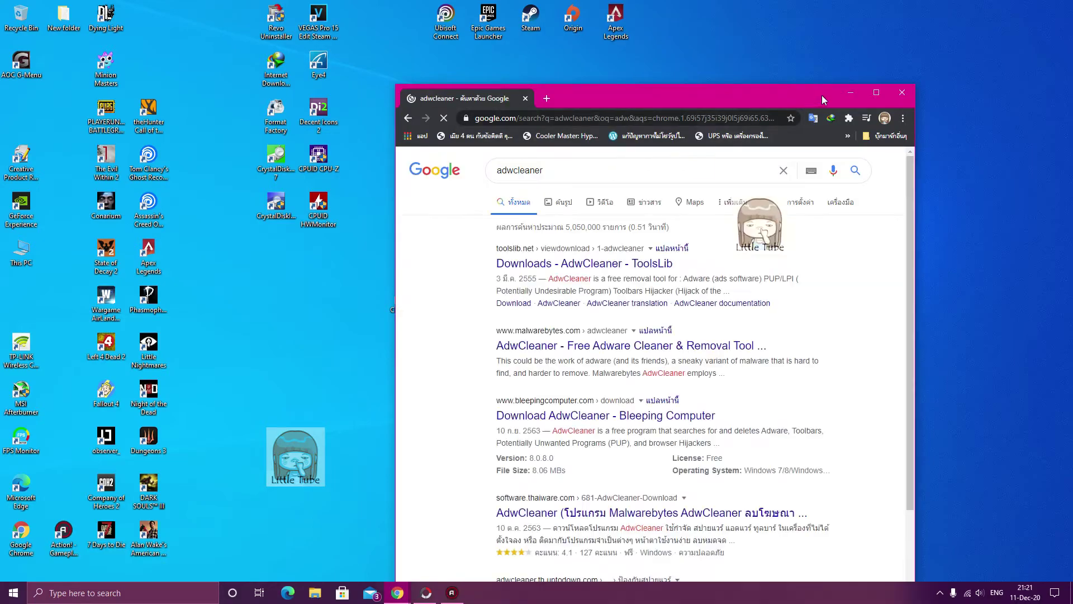
{"action": "left_click", "coordinate": [876, 94]}
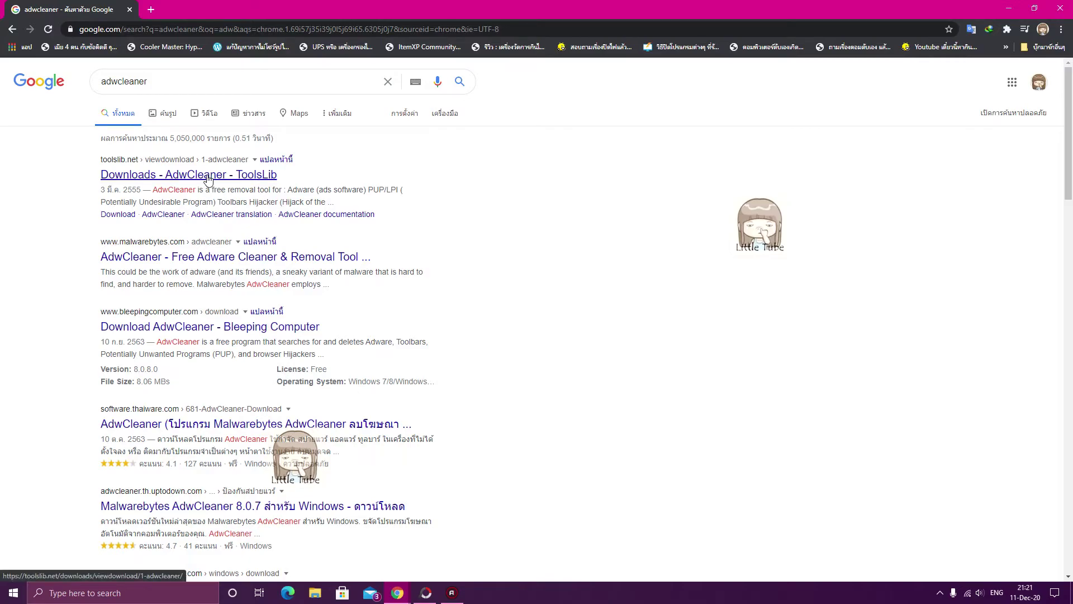
Download AdwCleaner 8.0.8 from its ToolsLib page, saving adwcleaner_8.0.8.exe to the Downloads\Programs folder.
{"action": "left_click", "coordinate": [210, 177]}
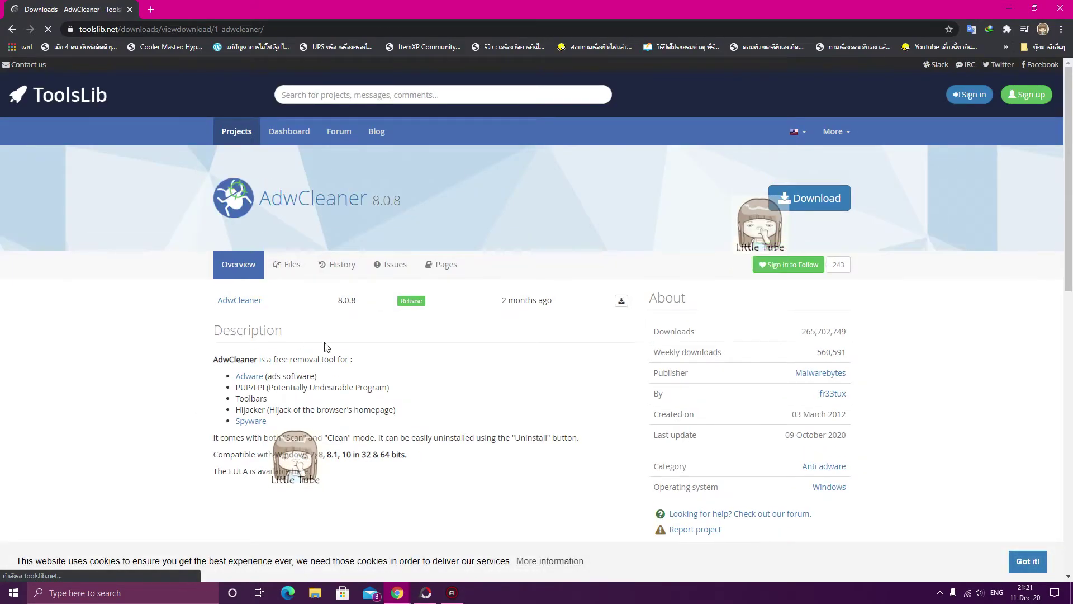
{"action": "left_click", "coordinate": [794, 200]}
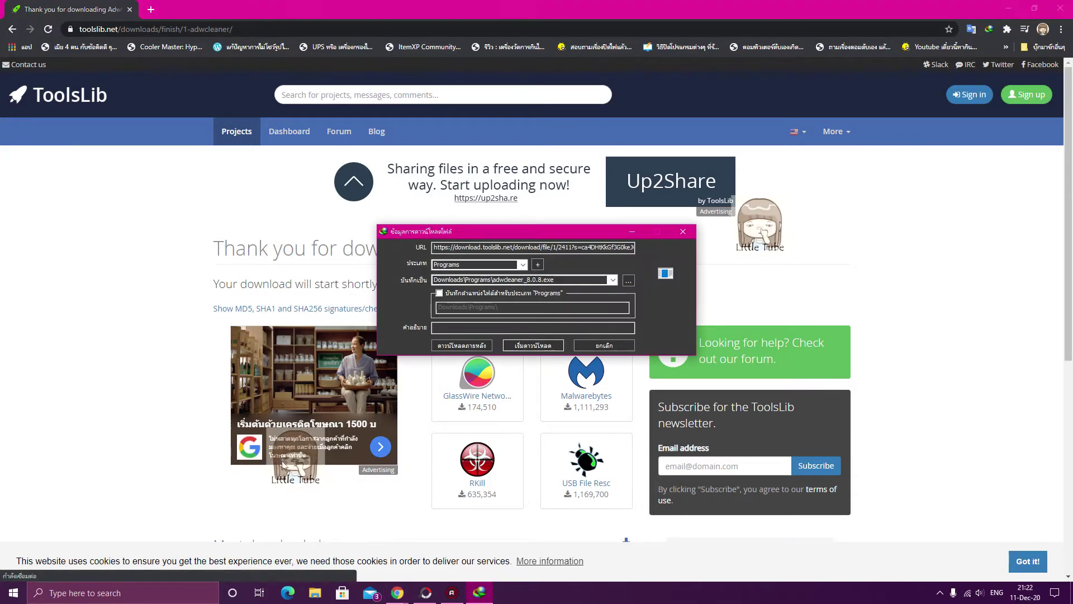
{"action": "left_click", "coordinate": [527, 345]}
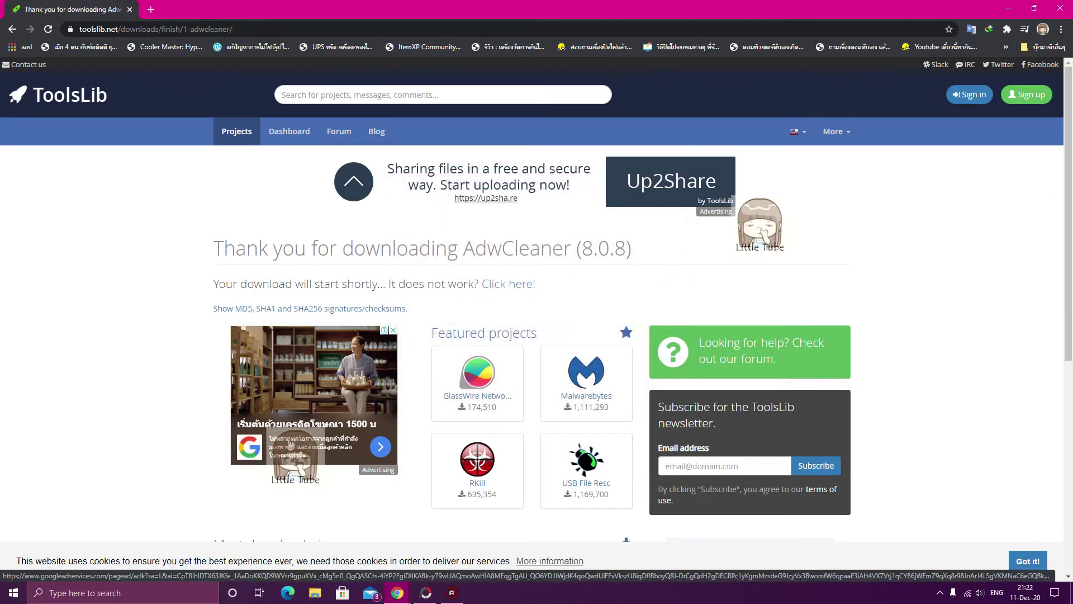
Close the AdwCleaner download page and move the AdwCleaner desktop shortcut to the left of the Malwarebytes shortcut.
{"action": "left_click", "coordinate": [1061, 6]}
{"action": "left_click_drag", "start_coordinate": [534, 350], "coordinate": [489, 331]}
{"action": "left_click_drag", "start_coordinate": [437, 222], "coordinate": [457, 212]}
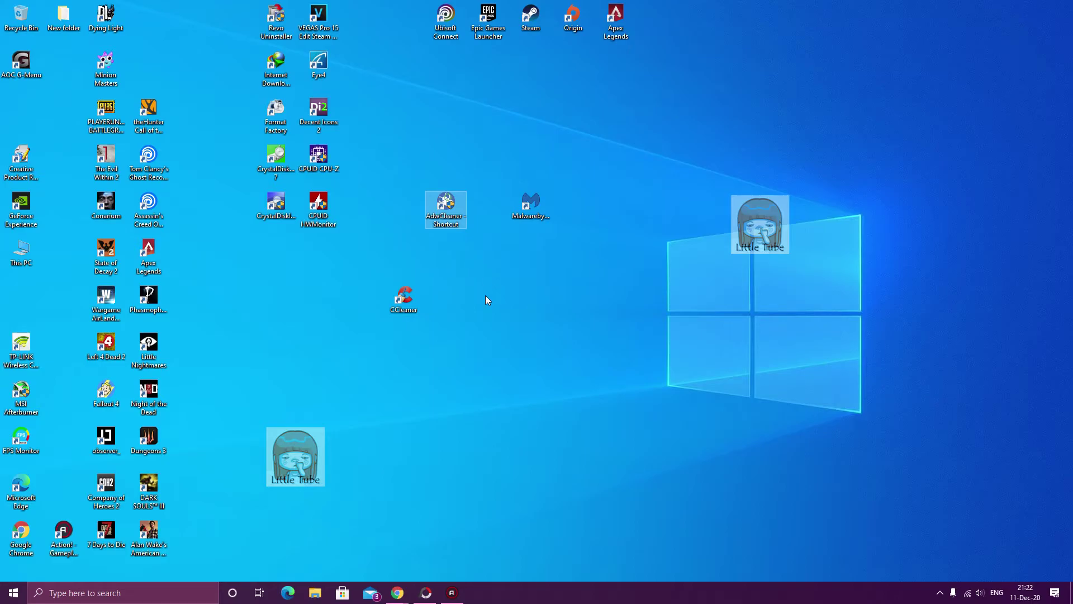
Run adwcleaner_8.0.8 from the Programs folder inside Downloads, allow it to make changes, and close File Explorer.
{"action": "left_click", "coordinate": [314, 593]}
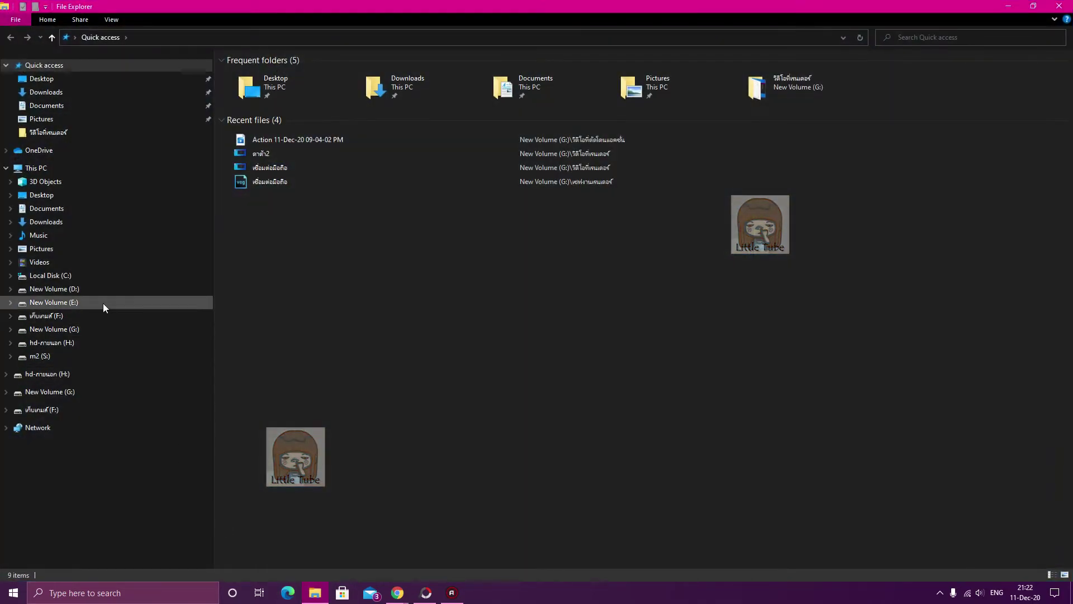
{"action": "left_click", "coordinate": [74, 224]}
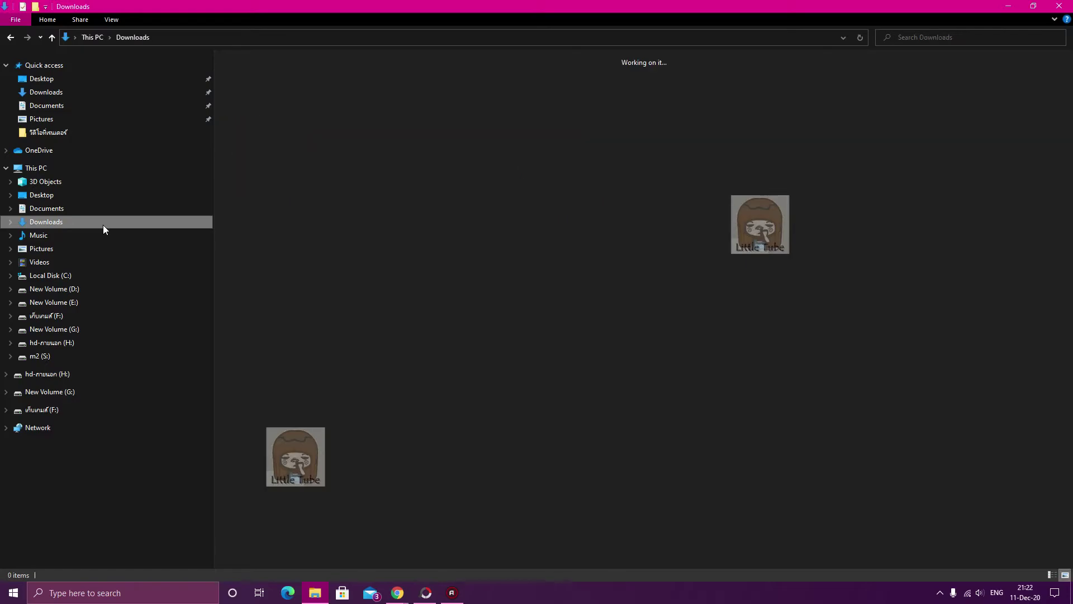
{"action": "double_click", "coordinate": [273, 116]}
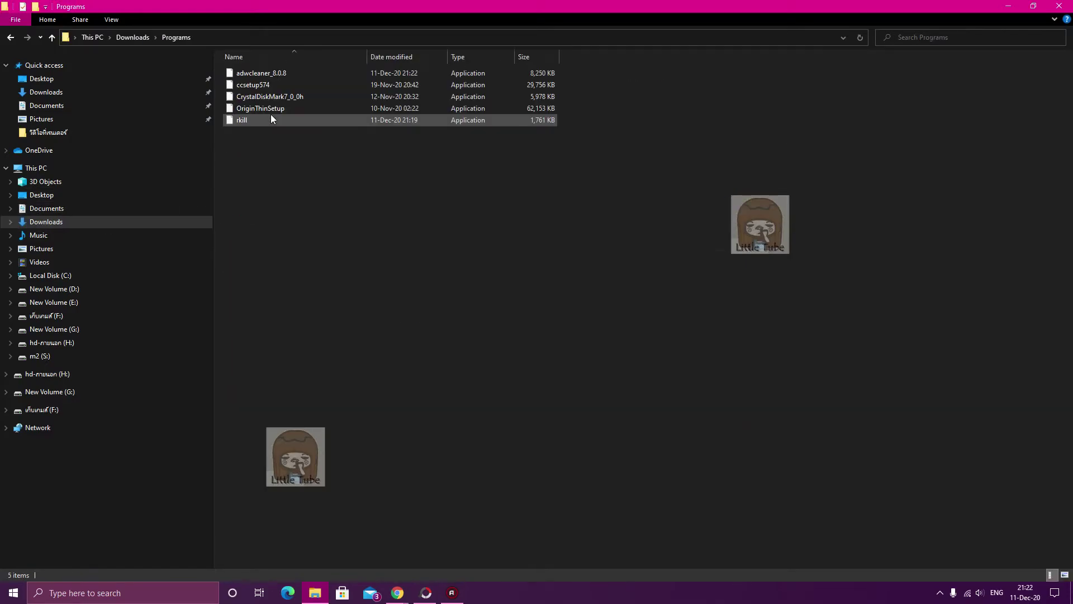
{"action": "left_click", "coordinate": [288, 72]}
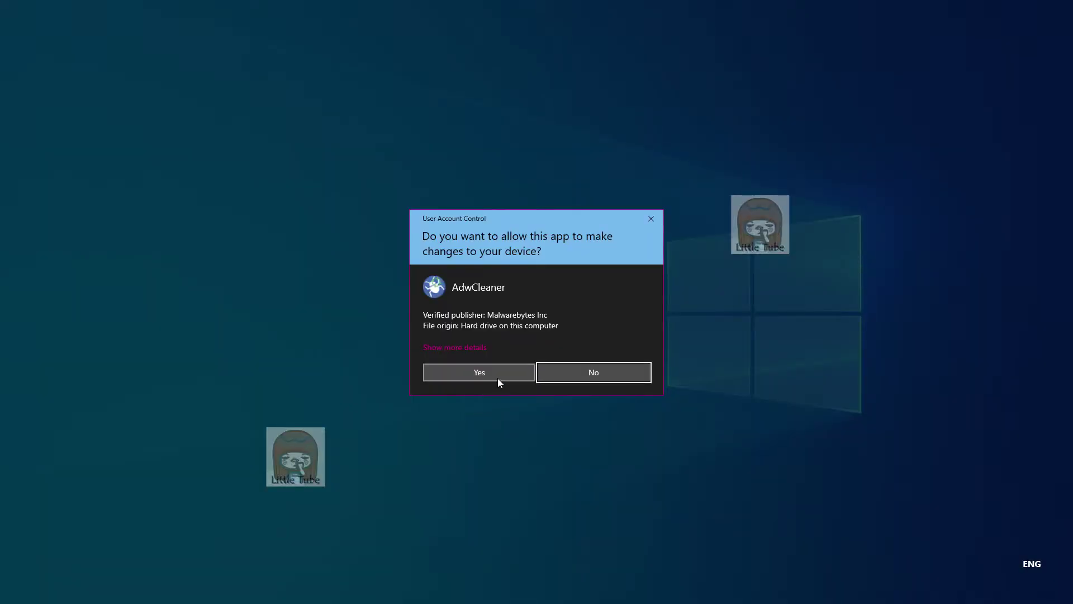
{"action": "left_click", "coordinate": [501, 376]}
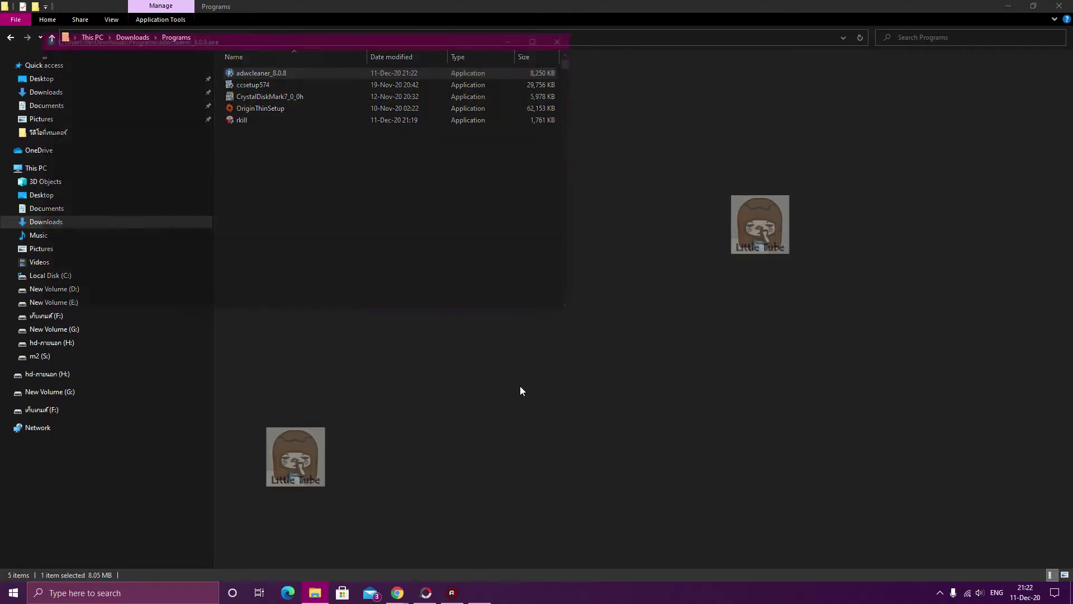
{"action": "left_click", "coordinate": [1059, 5]}
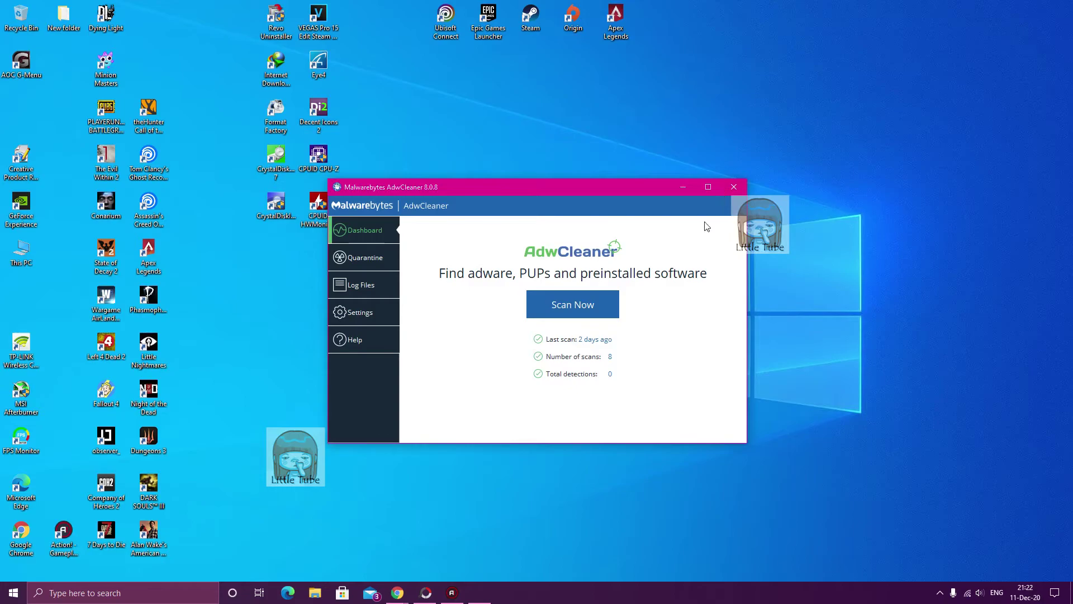
Check AdwCleaner's quarantine, run a scan from the dashboard, and skip the basic repair before closing AdwCleaner.
{"action": "left_click", "coordinate": [350, 257]}
{"action": "left_click", "coordinate": [374, 236]}
{"action": "left_click", "coordinate": [564, 305]}
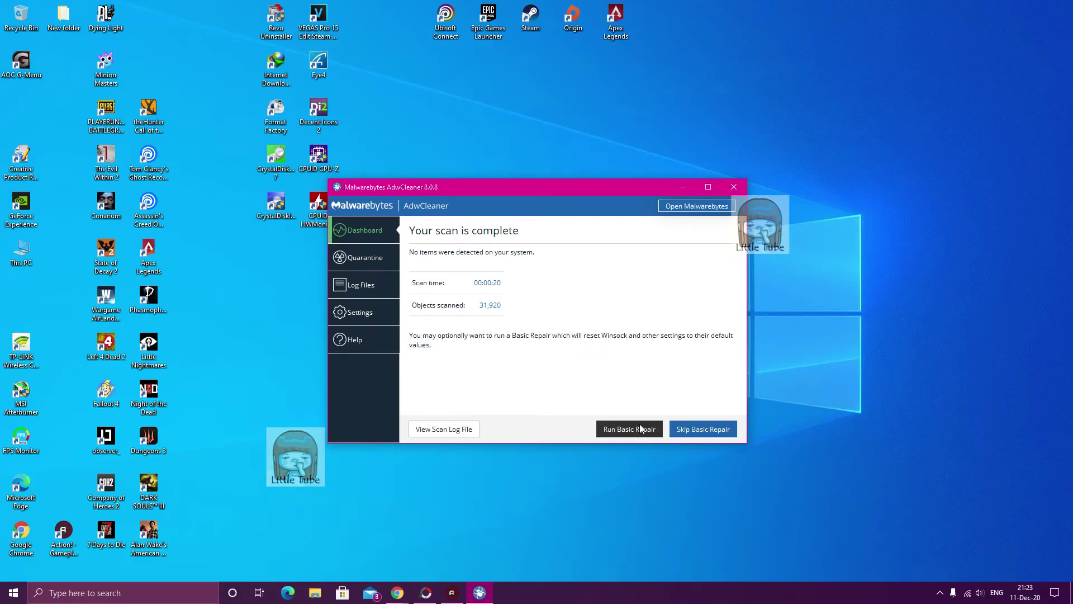
{"action": "left_click", "coordinate": [699, 436]}
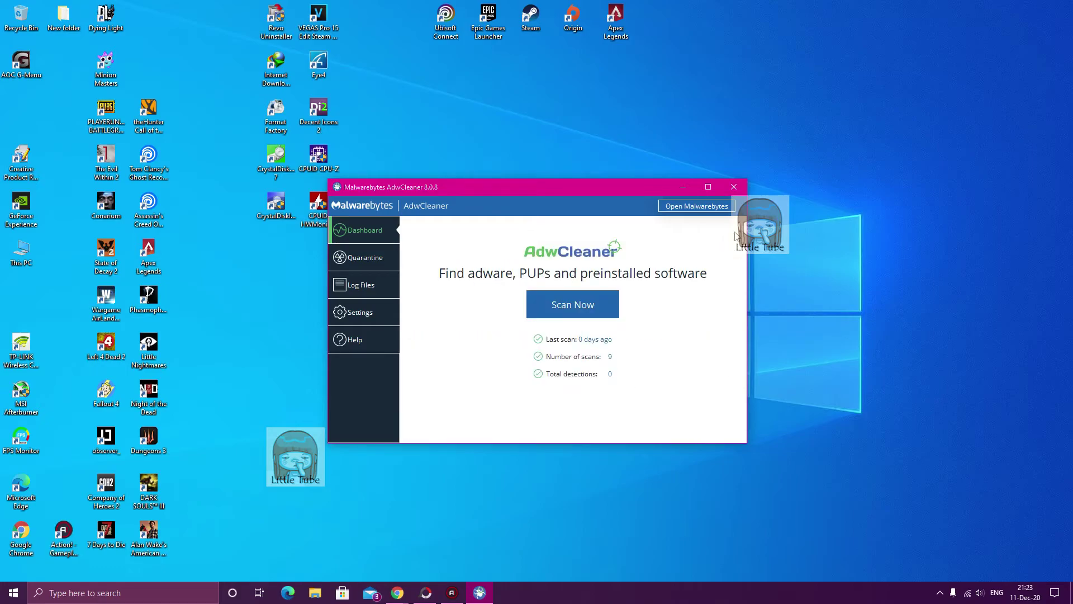
{"action": "left_click", "coordinate": [734, 187]}
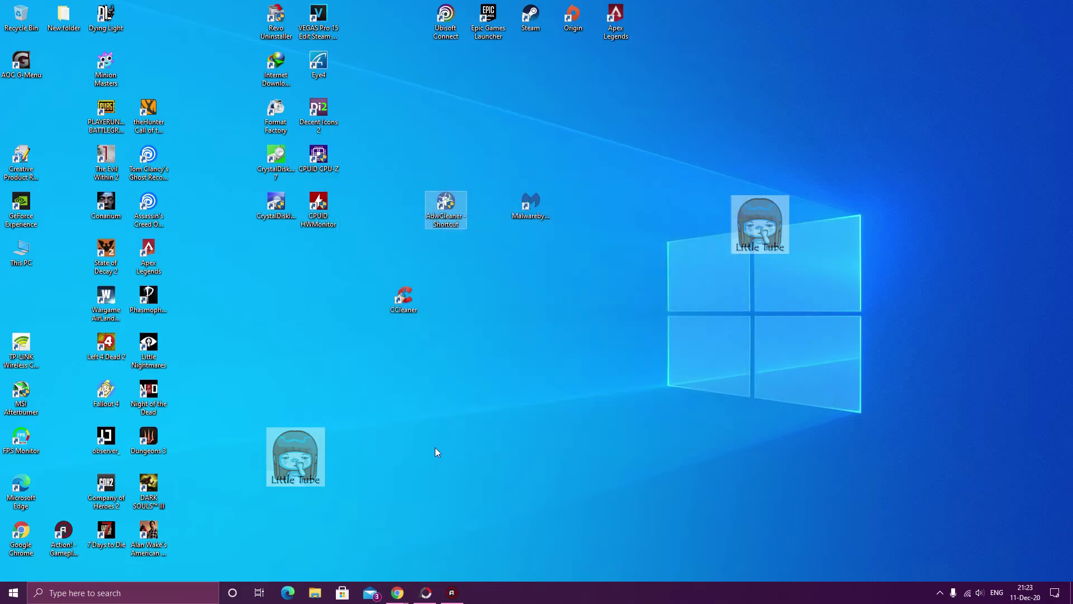
Review the removal tools slide in PhotoScape X again and launch Malwarebytes from its desktop shortcut.
{"action": "left_click", "coordinate": [426, 592]}
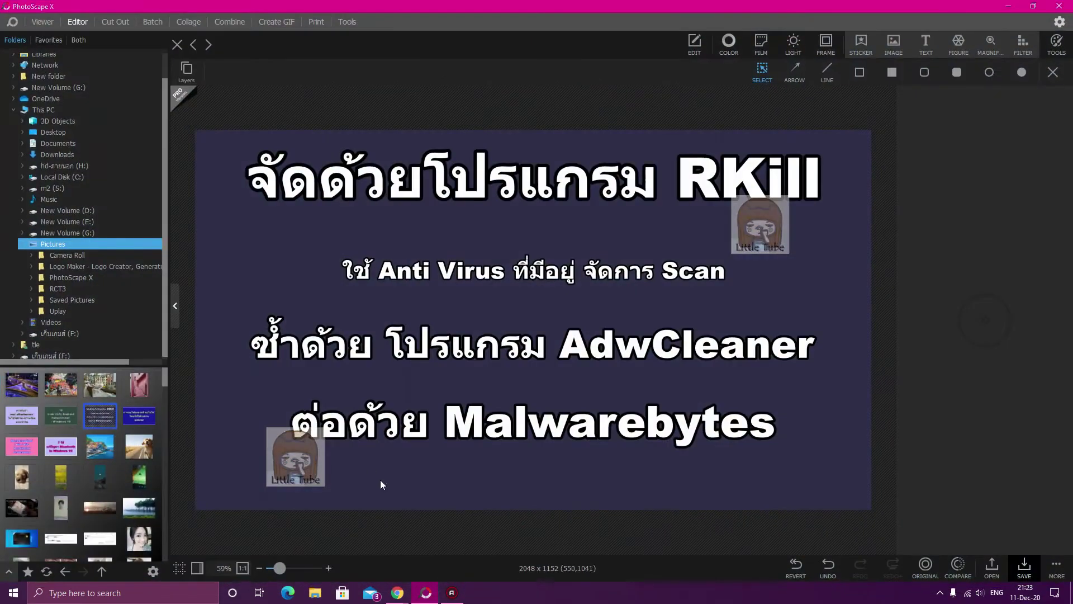
{"action": "left_click", "coordinate": [1009, 5]}
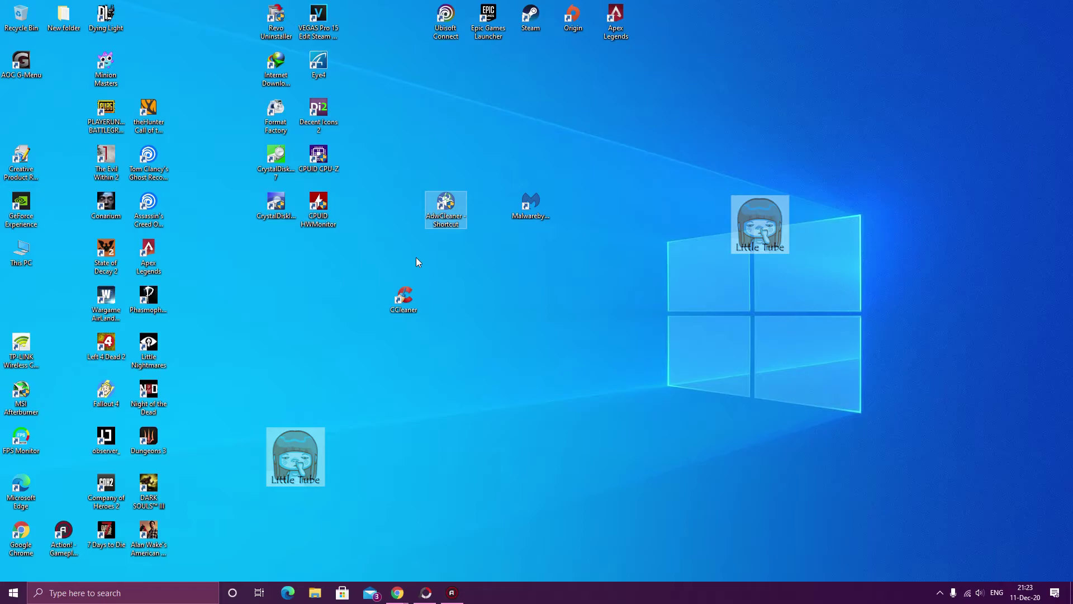
{"action": "left_click", "coordinate": [528, 207]}
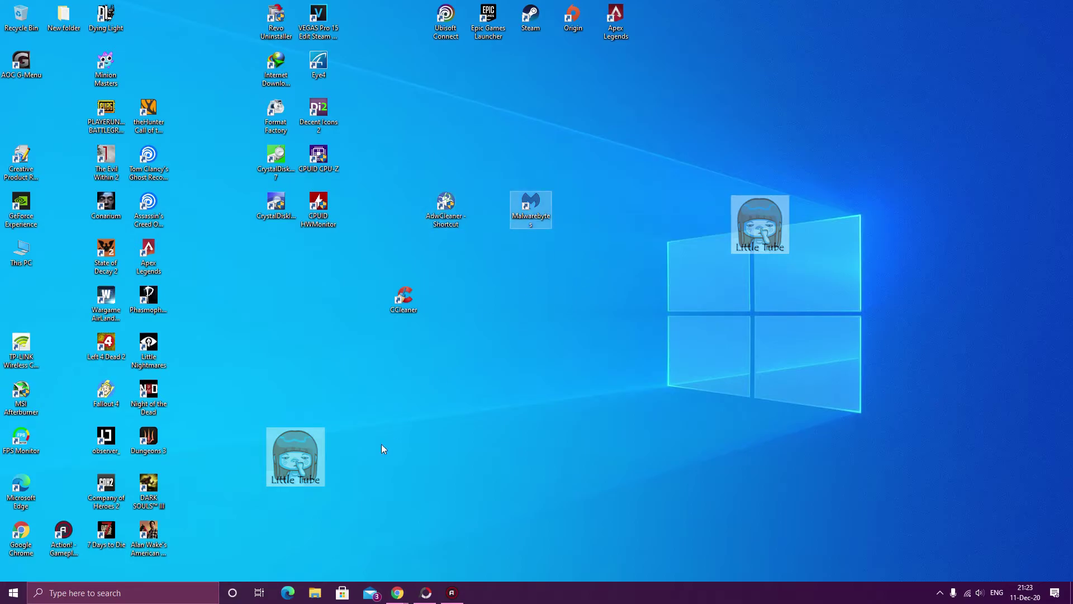
Search Google for malwarebytes in a new, maximized Chrome window.
{"action": "double_click", "coordinate": [26, 538]}
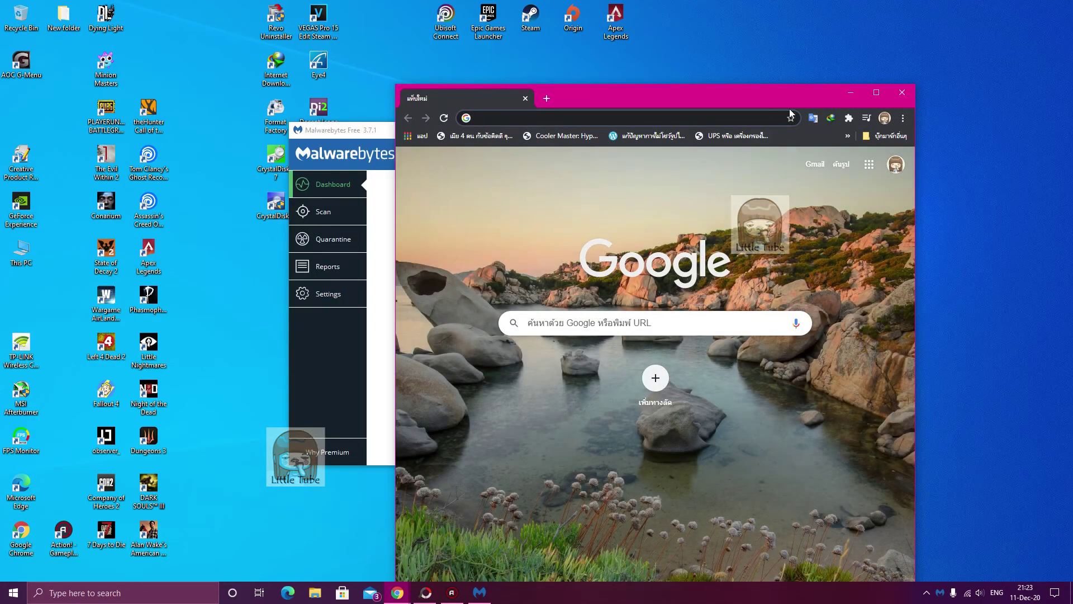
{"action": "left_click", "coordinate": [883, 93]}
{"action": "left_click", "coordinate": [276, 29]}
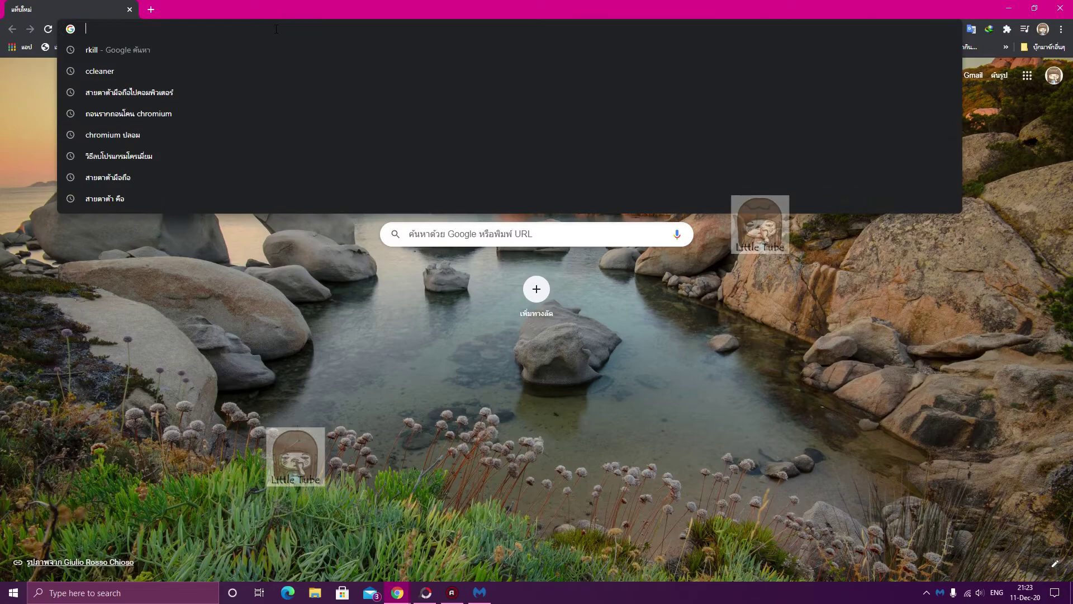
{"action": "type", "text": "ma"}
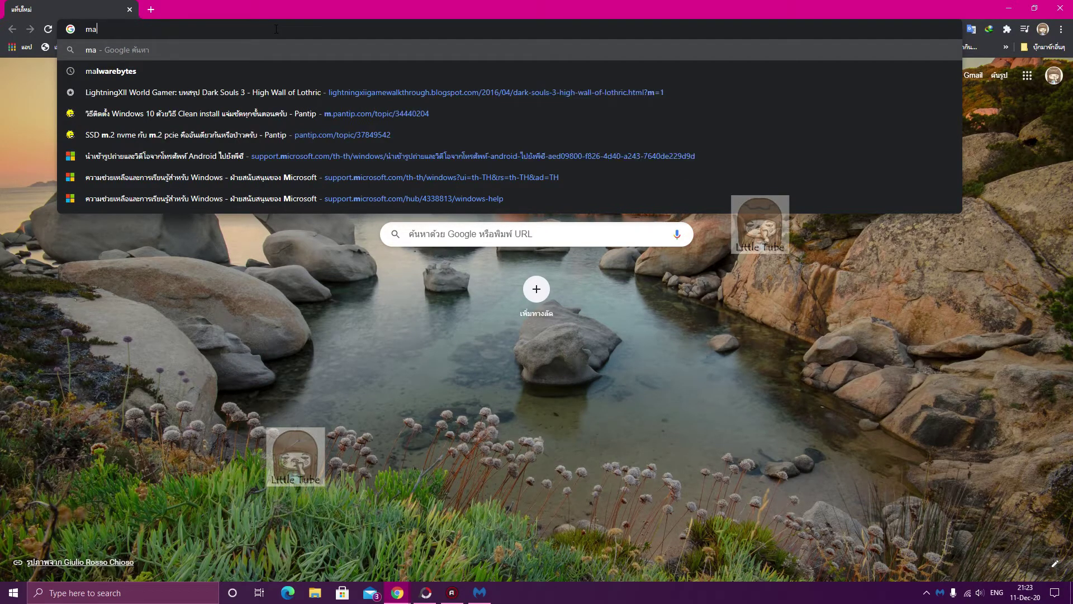
{"action": "type", "text": "lw"}
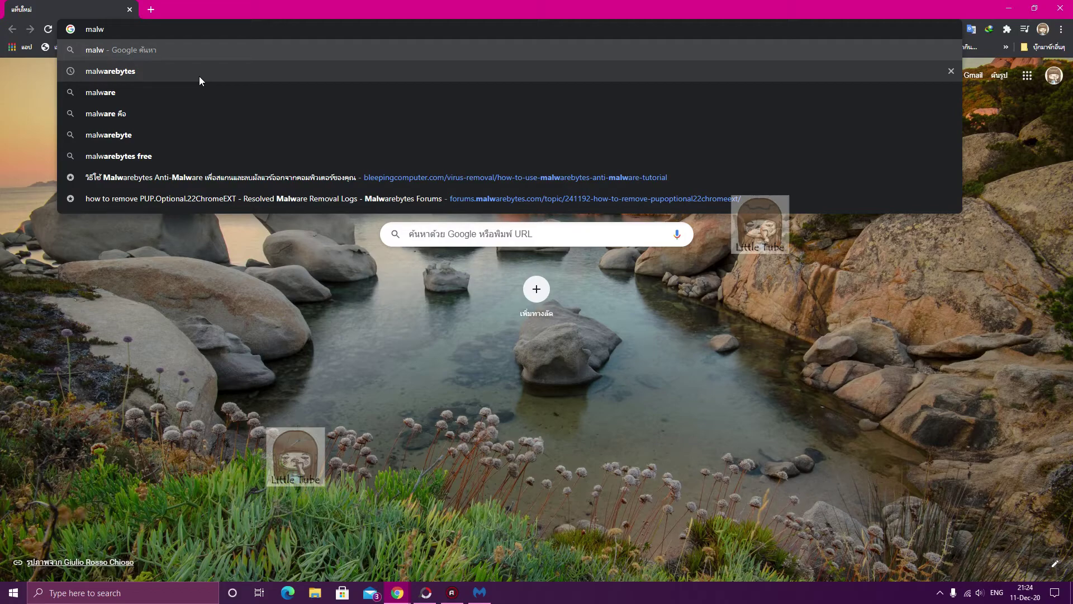
{"action": "left_click", "coordinate": [199, 76]}
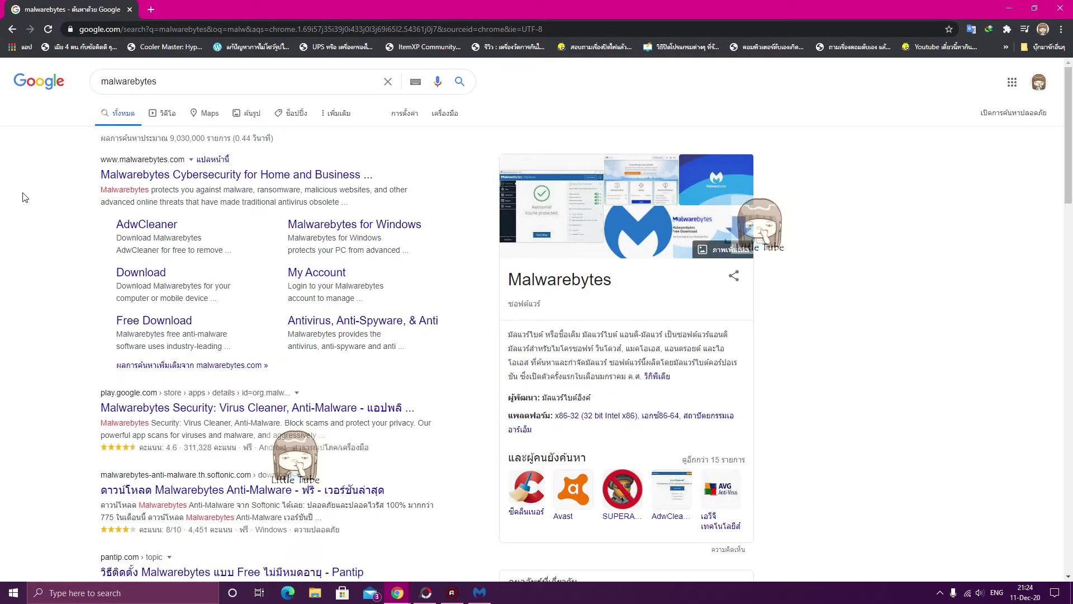
Open the Malwarebytes website from the search results, locate the free personal download, and close Chrome.
{"action": "left_click", "coordinate": [136, 178]}
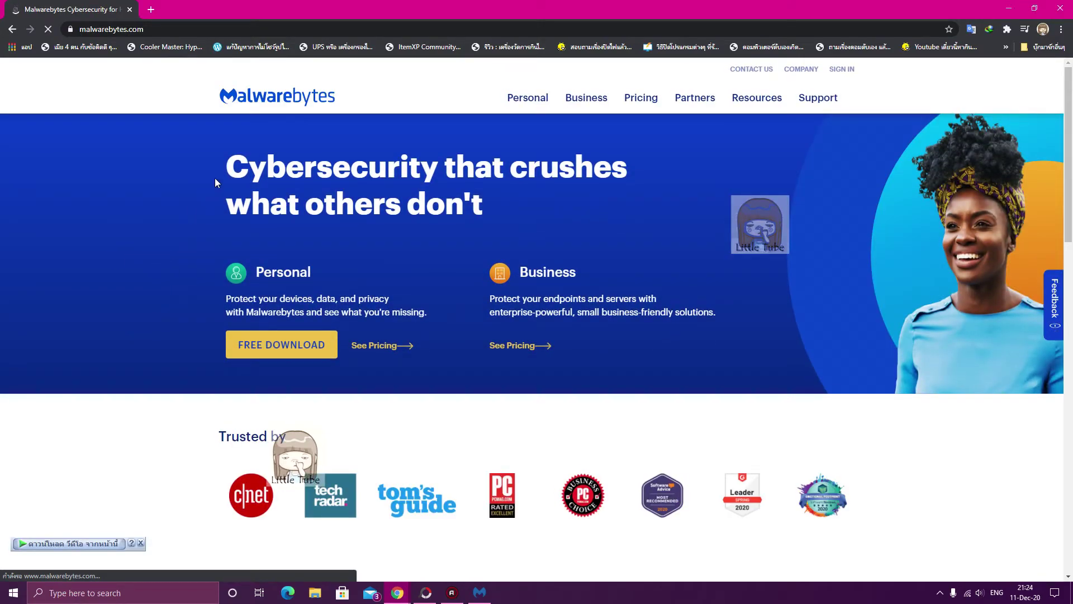
{"action": "left_click", "coordinate": [261, 353]}
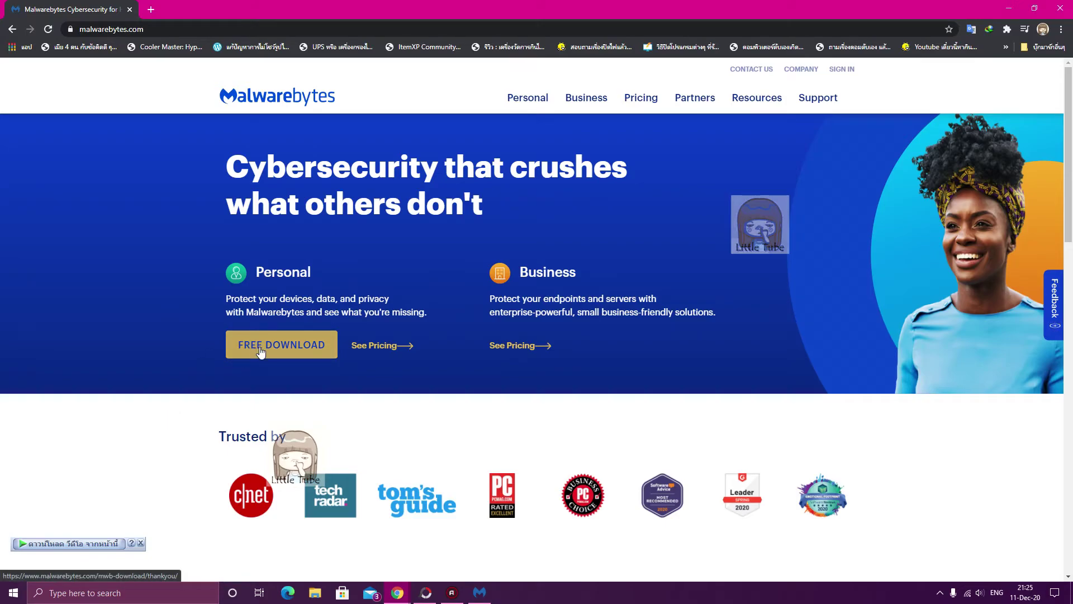
{"action": "left_click", "coordinate": [1057, 7]}
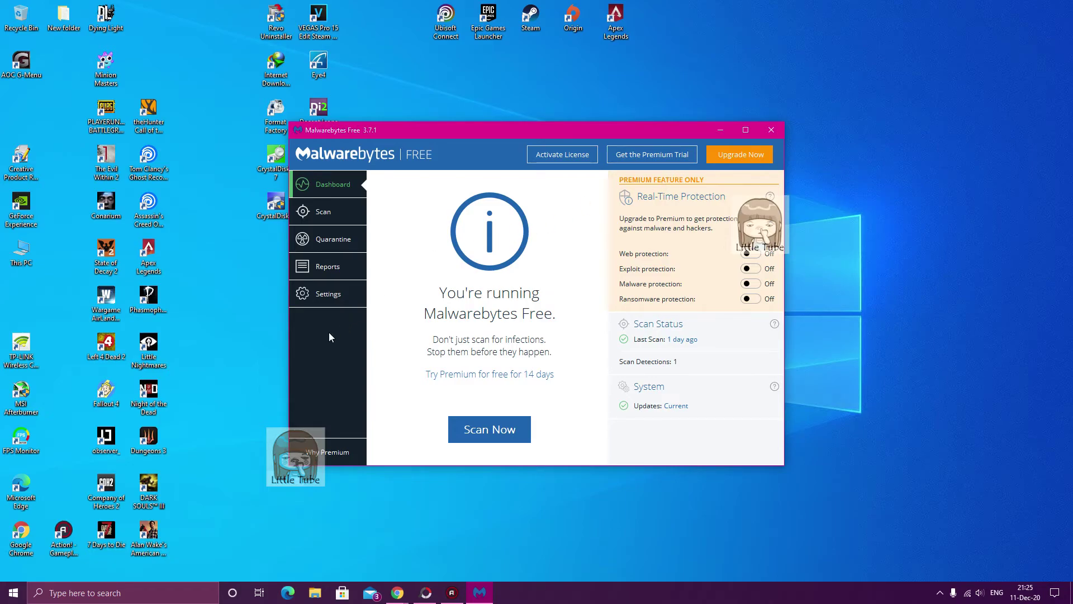
Compare the Threat Scan and Custom Scan methods in Malwarebytes, choose Custom Scan, and open its configuration.
{"action": "left_click", "coordinate": [336, 217]}
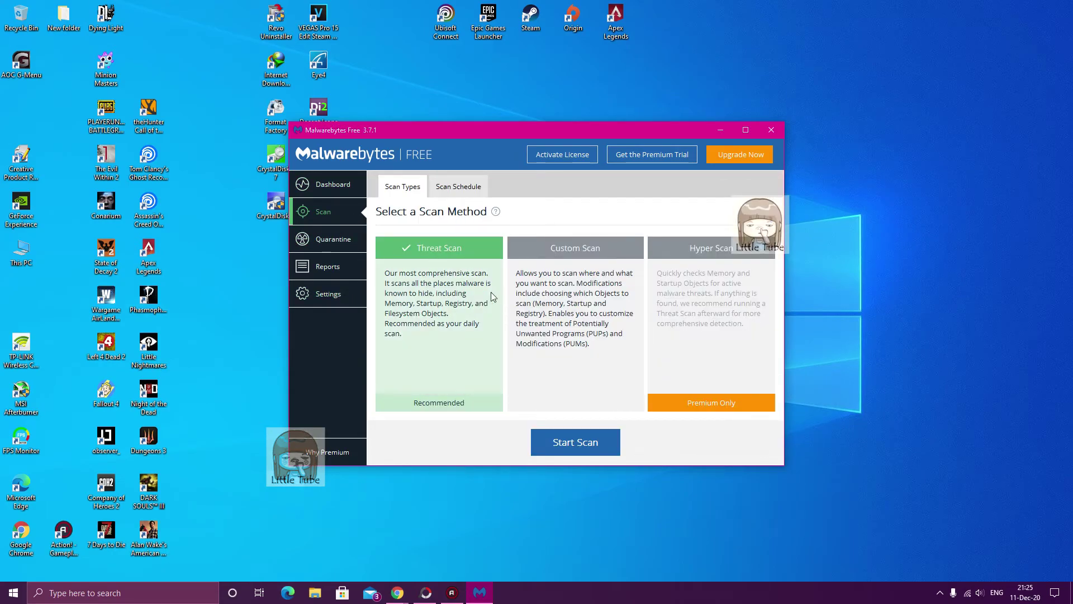
{"action": "left_click", "coordinate": [517, 299]}
{"action": "left_click", "coordinate": [449, 301]}
{"action": "left_click", "coordinate": [576, 302]}
{"action": "left_click", "coordinate": [449, 307]}
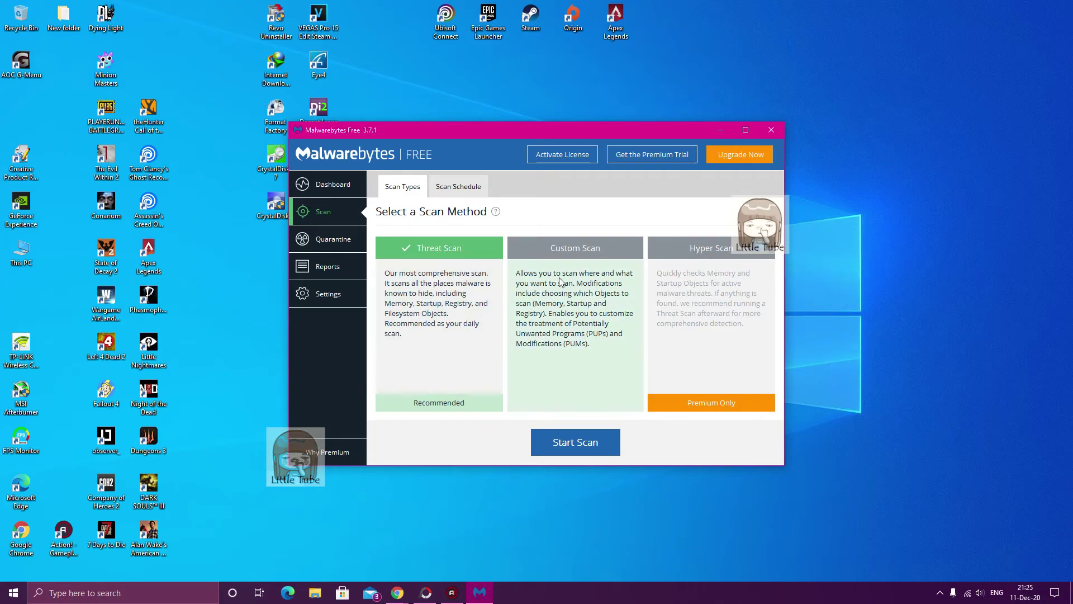
{"action": "left_click", "coordinate": [577, 270]}
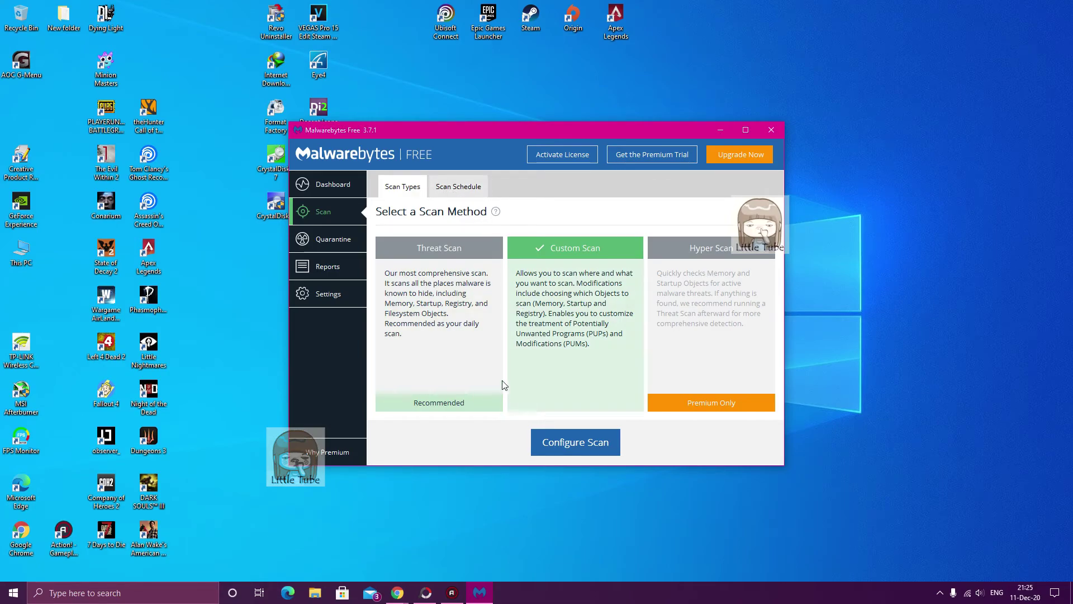
{"action": "left_click", "coordinate": [580, 451]}
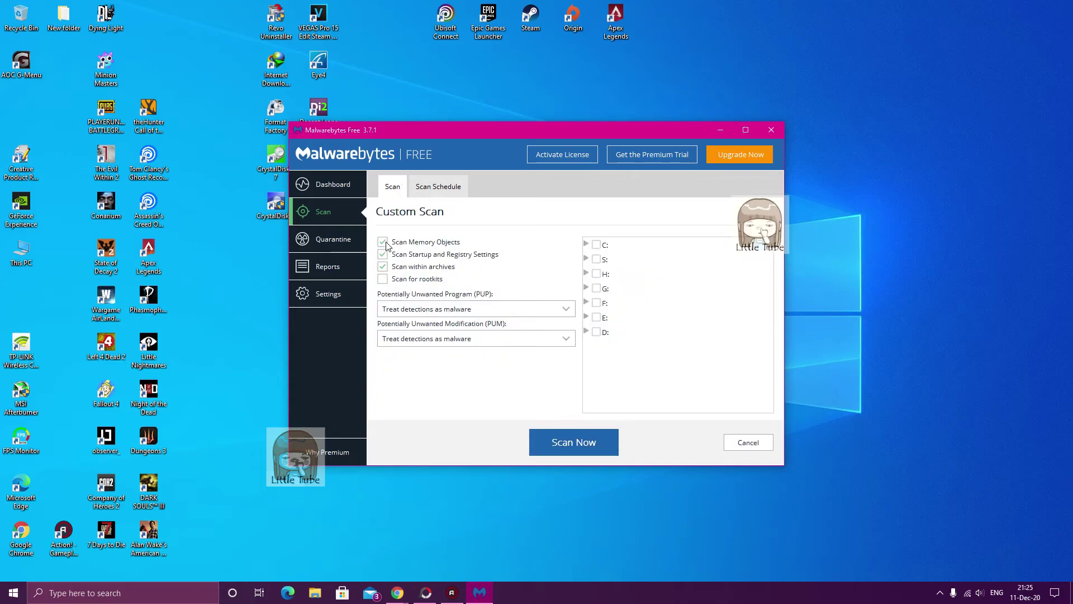
Include rootkits and drives C, S, H, G, F, E and D in the custom scan, and close Malwarebytes without scanning.
{"action": "left_click", "coordinate": [383, 279]}
{"action": "left_click", "coordinate": [596, 246]}
{"action": "left_click", "coordinate": [596, 260]}
{"action": "left_click", "coordinate": [598, 274]}
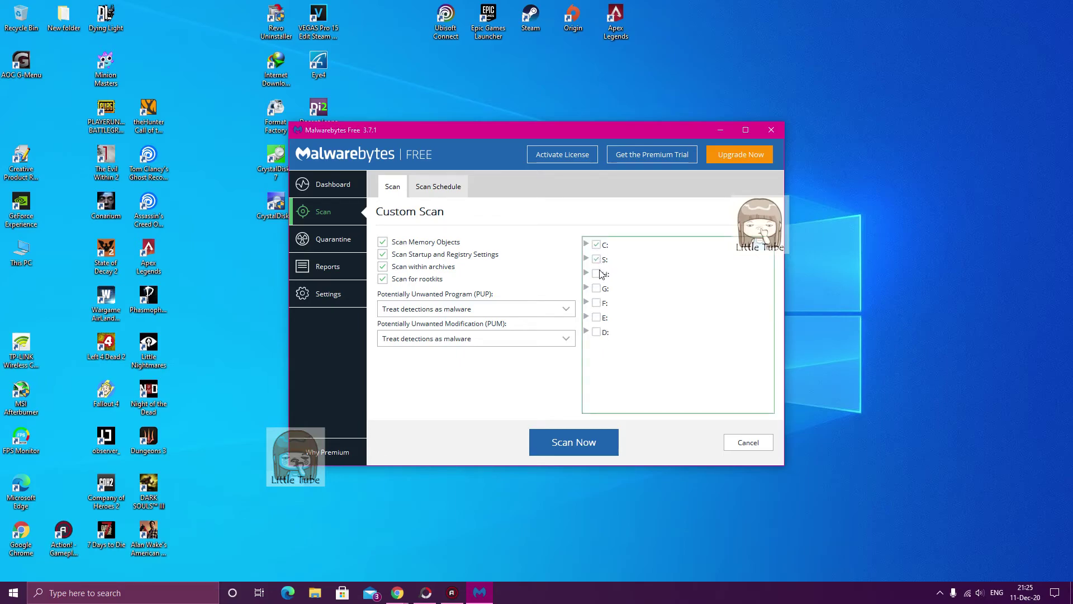
{"action": "left_click", "coordinate": [597, 288]}
{"action": "left_click", "coordinate": [603, 302]}
{"action": "left_click", "coordinate": [601, 318]}
{"action": "left_click", "coordinate": [601, 334]}
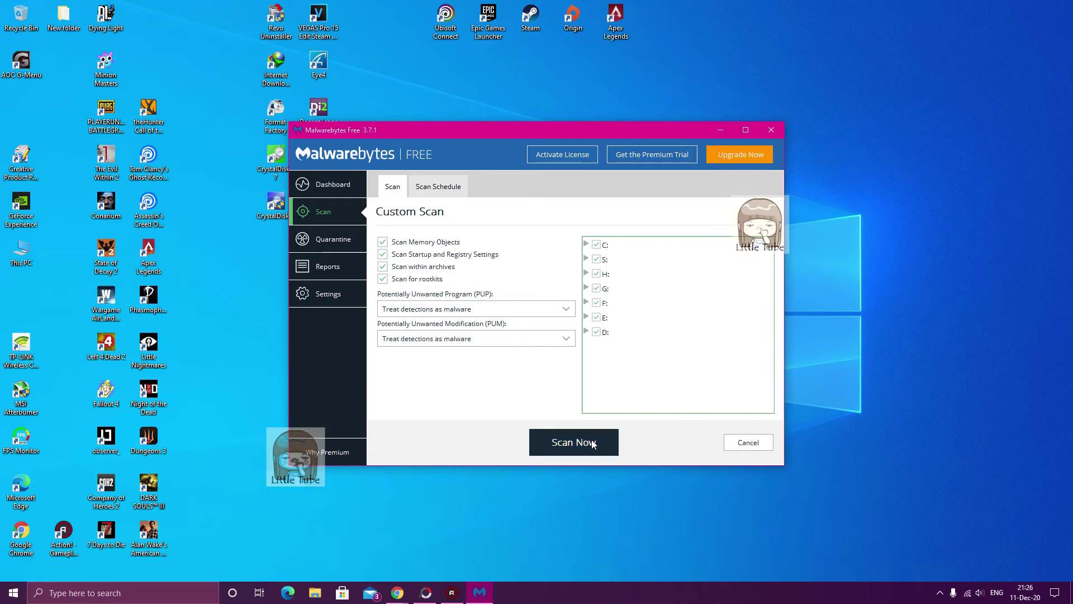
{"action": "left_click", "coordinate": [771, 129]}
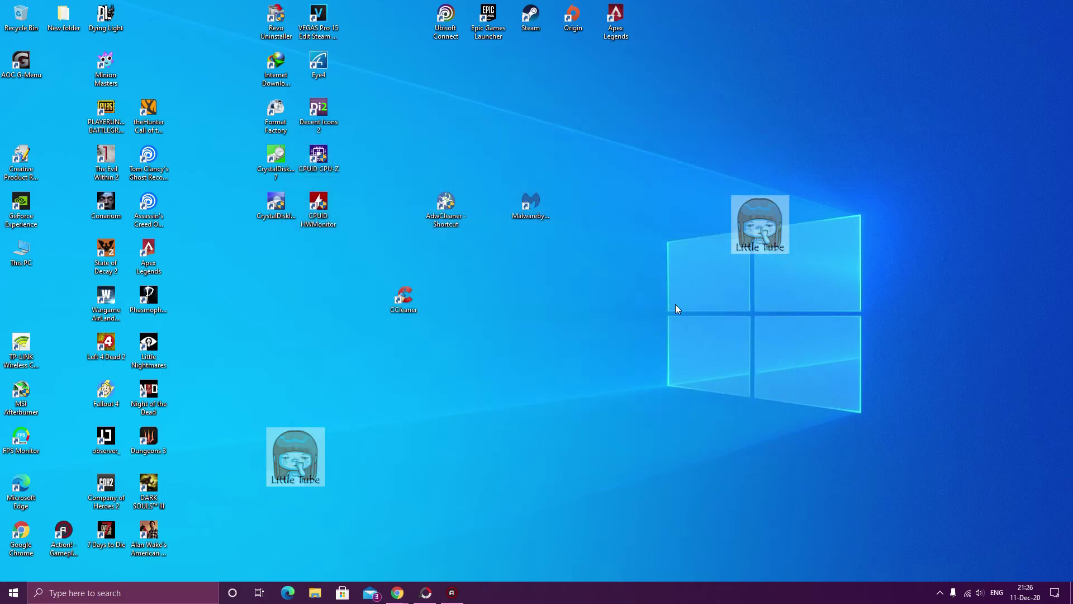
Relaunch Malwarebytes from its desktop shortcut and open the Custom Scan configuration.
{"action": "double_click", "coordinate": [534, 215]}
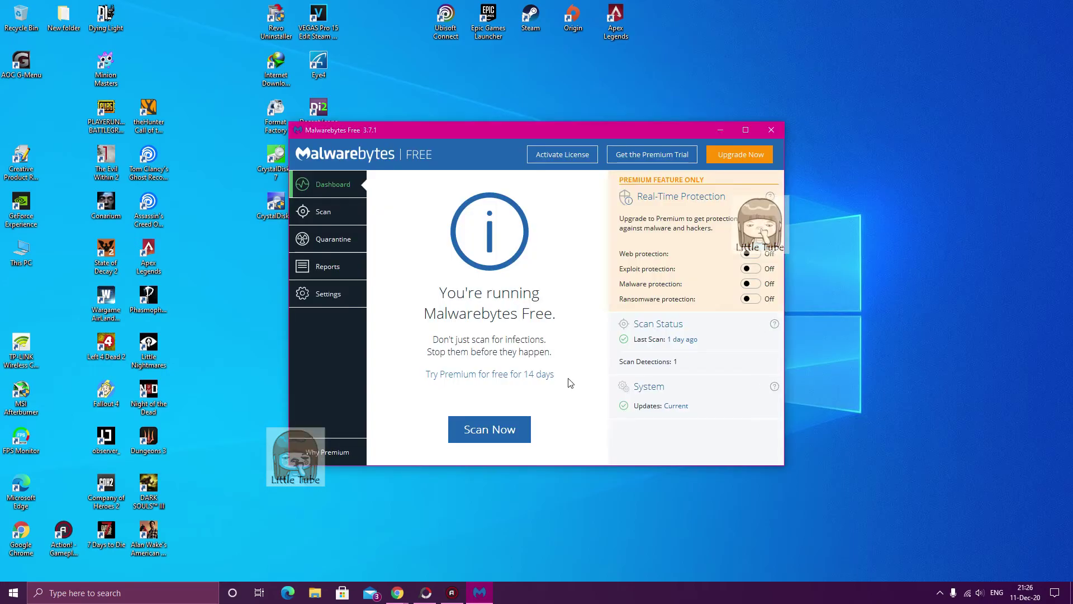
{"action": "left_click", "coordinate": [342, 210]}
{"action": "left_click", "coordinate": [577, 288]}
{"action": "left_click", "coordinate": [568, 442]}
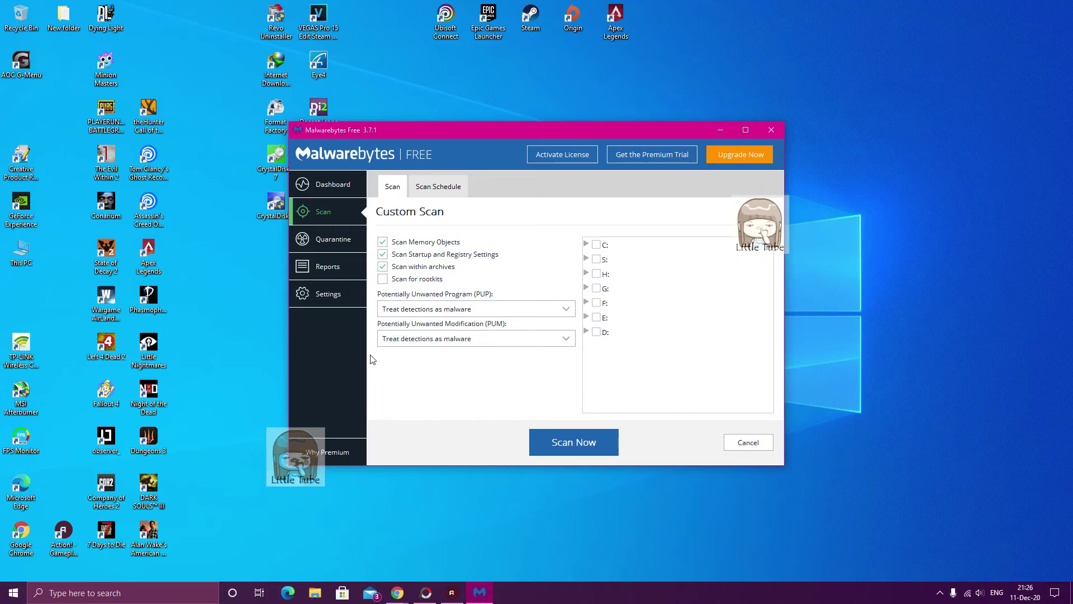
Select the quarantined item in Malwarebytes and maximize the window to read the item's full name and location.
{"action": "left_click", "coordinate": [334, 241]}
{"action": "left_click", "coordinate": [390, 256]}
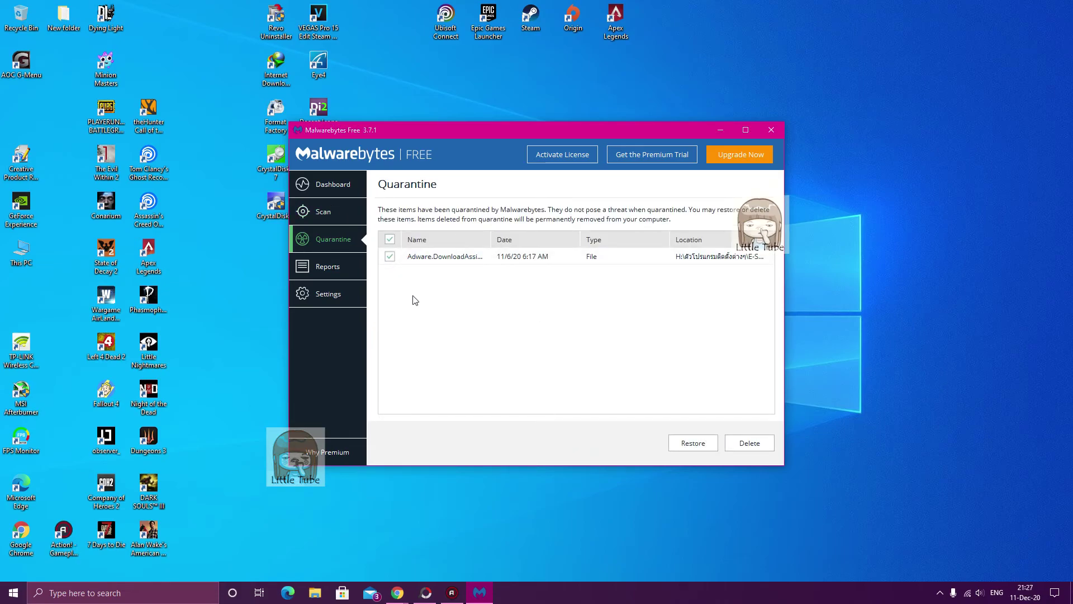
{"action": "left_click", "coordinate": [335, 215]}
{"action": "left_click", "coordinate": [333, 235]}
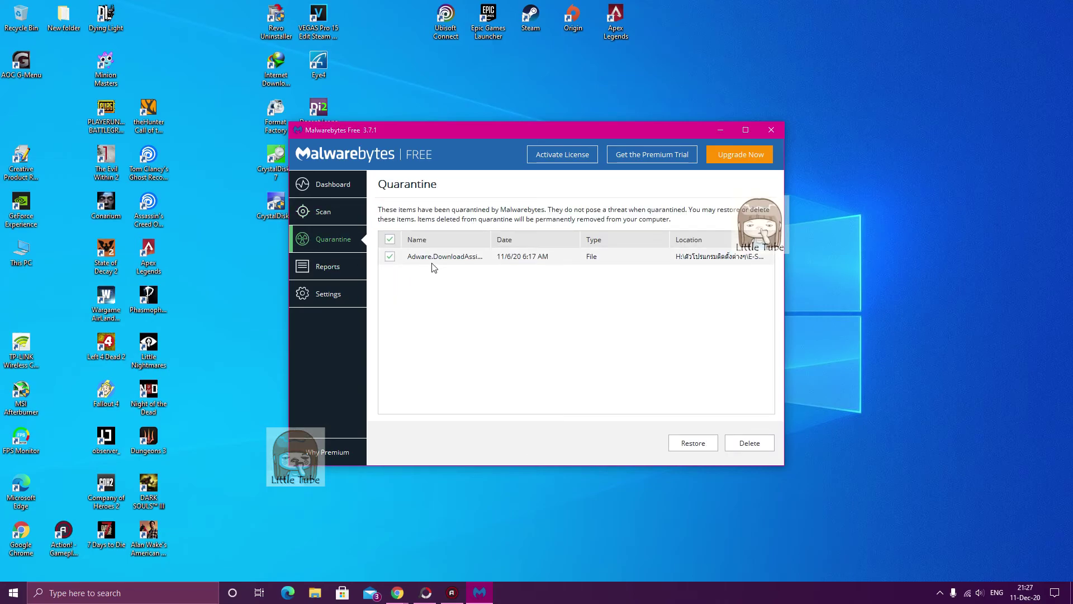
{"action": "left_click_drag", "start_coordinate": [491, 240], "coordinate": [538, 240]}
{"action": "left_click", "coordinate": [737, 132]}
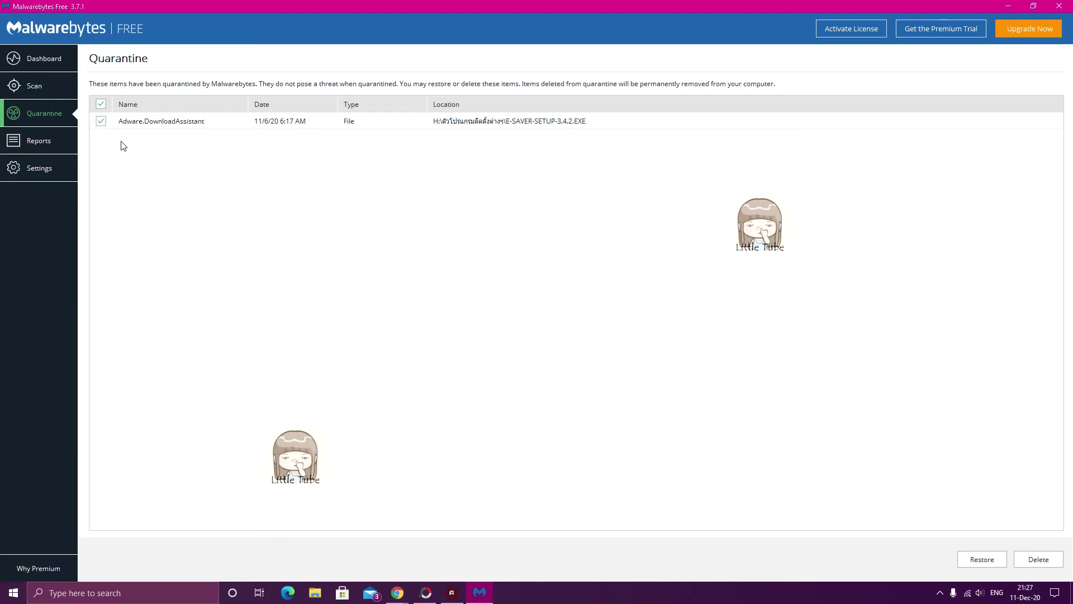
Return to the custom scan and select drives C, S, H, G, F, E and D for scanning.
{"action": "left_click", "coordinate": [44, 87]}
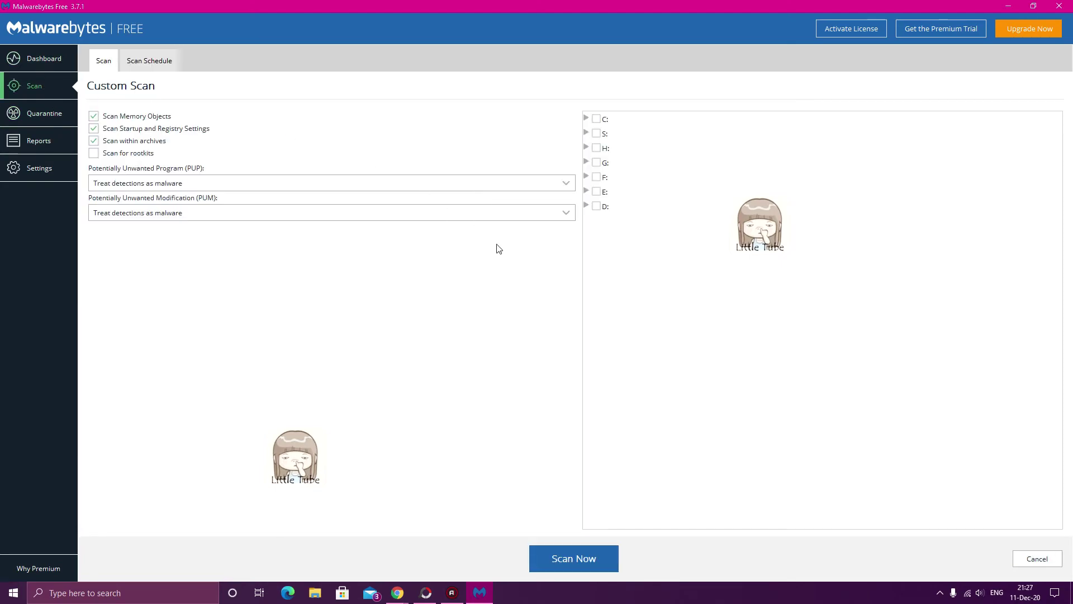
{"action": "left_click", "coordinate": [596, 119]}
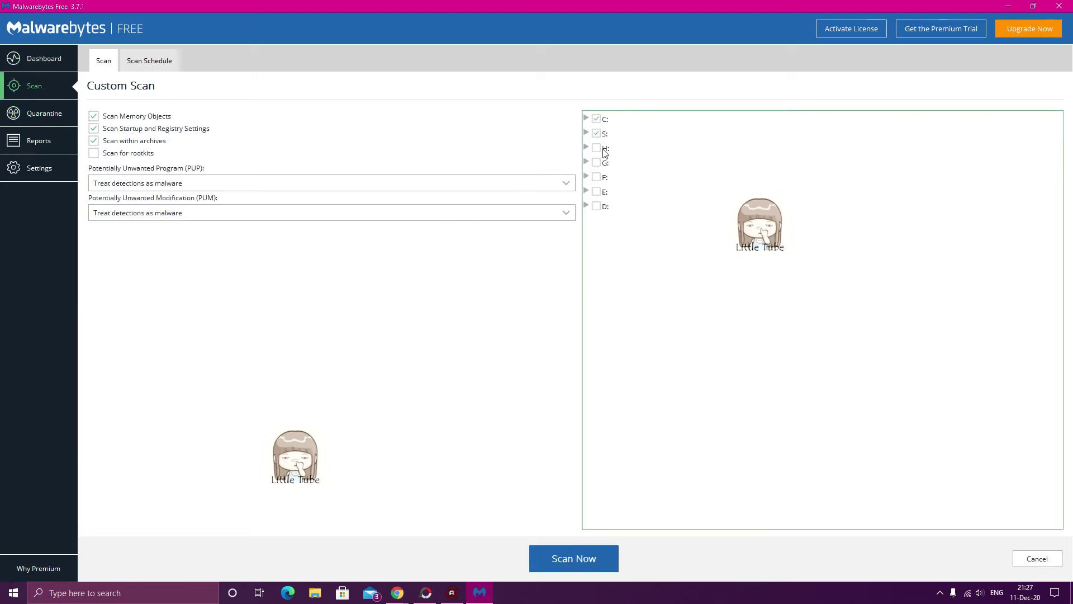
{"action": "left_click", "coordinate": [597, 163]}
{"action": "left_click", "coordinate": [596, 177]}
{"action": "left_click", "coordinate": [596, 192]}
{"action": "left_click", "coordinate": [596, 206]}
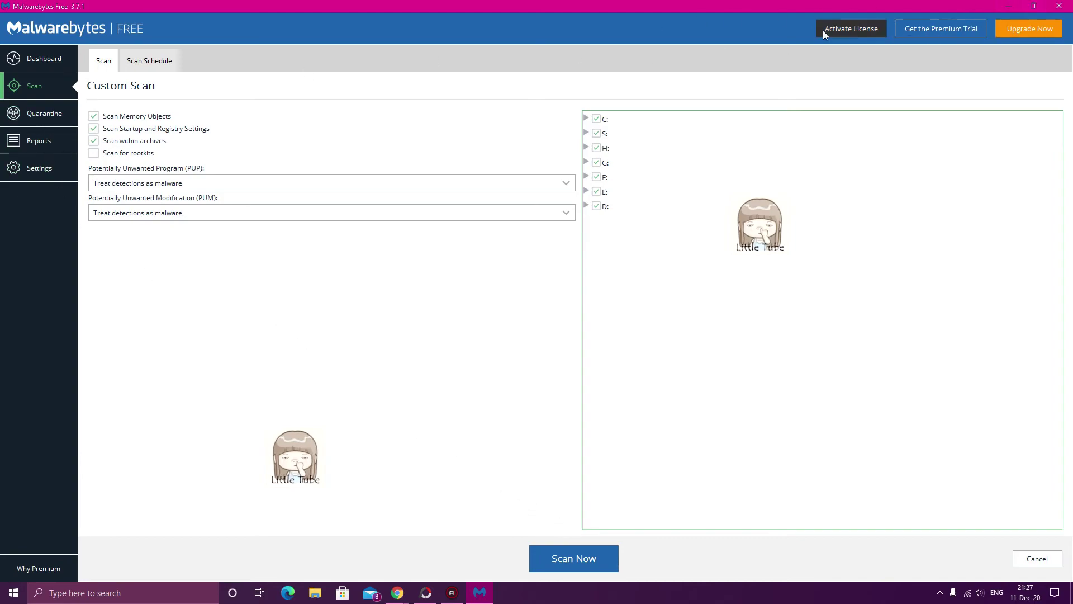
Permanently delete the Adware.DownloadAssistant item from the quarantine, confirm the deletion, and close Malwarebytes.
{"action": "left_click", "coordinate": [42, 122]}
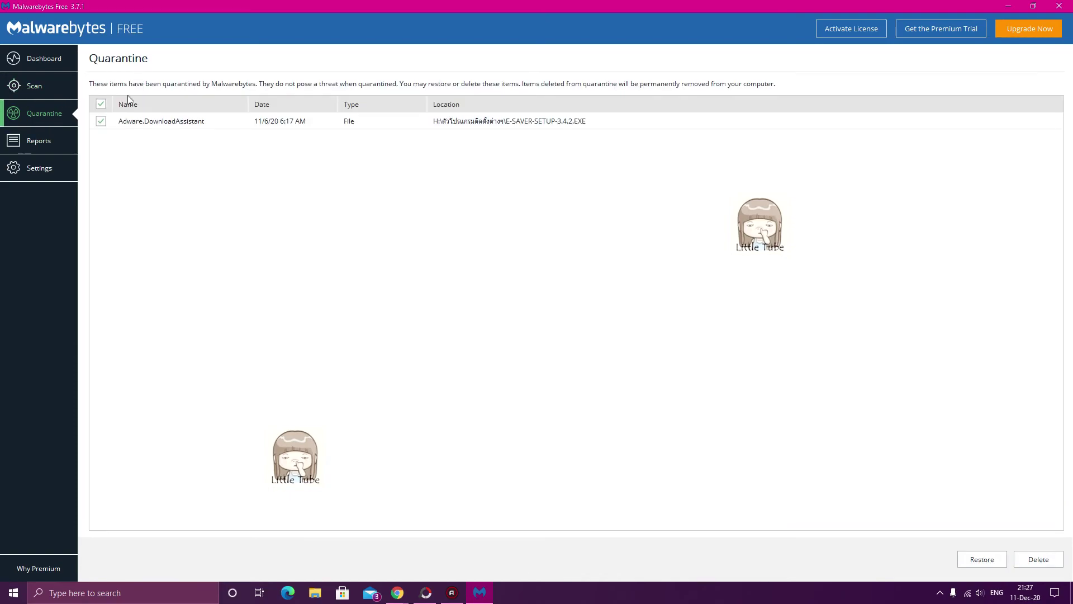
{"action": "left_click", "coordinate": [101, 107]}
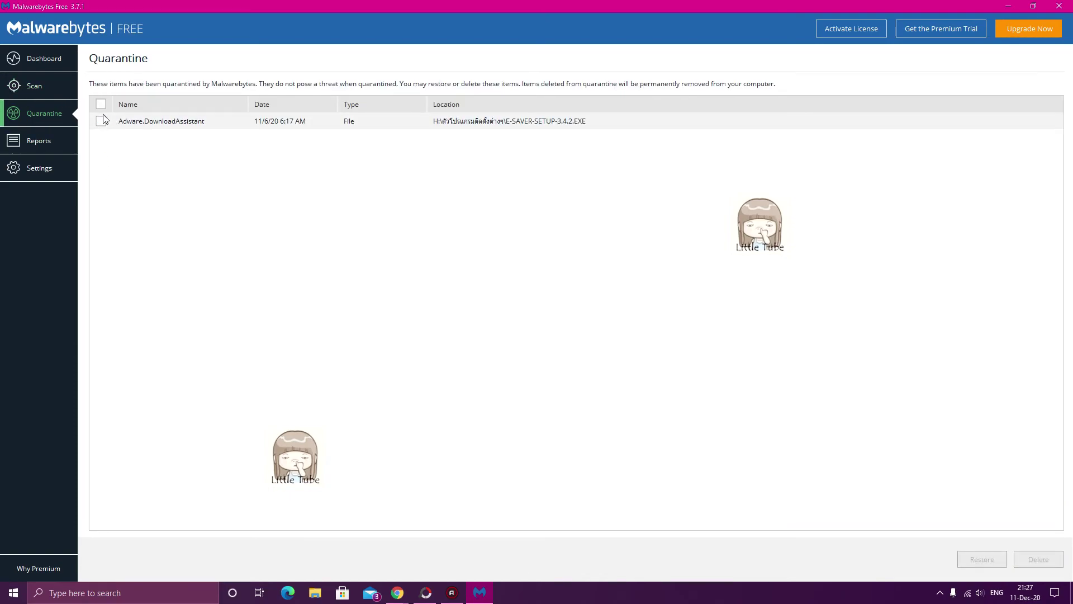
{"action": "left_click", "coordinate": [101, 121]}
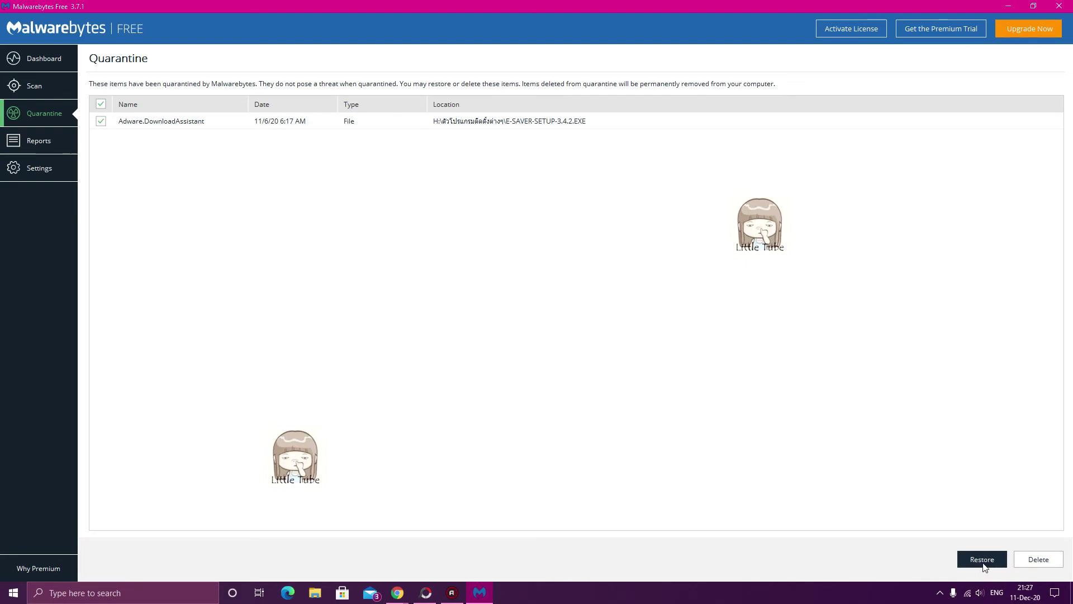
{"action": "left_click", "coordinate": [1035, 560]}
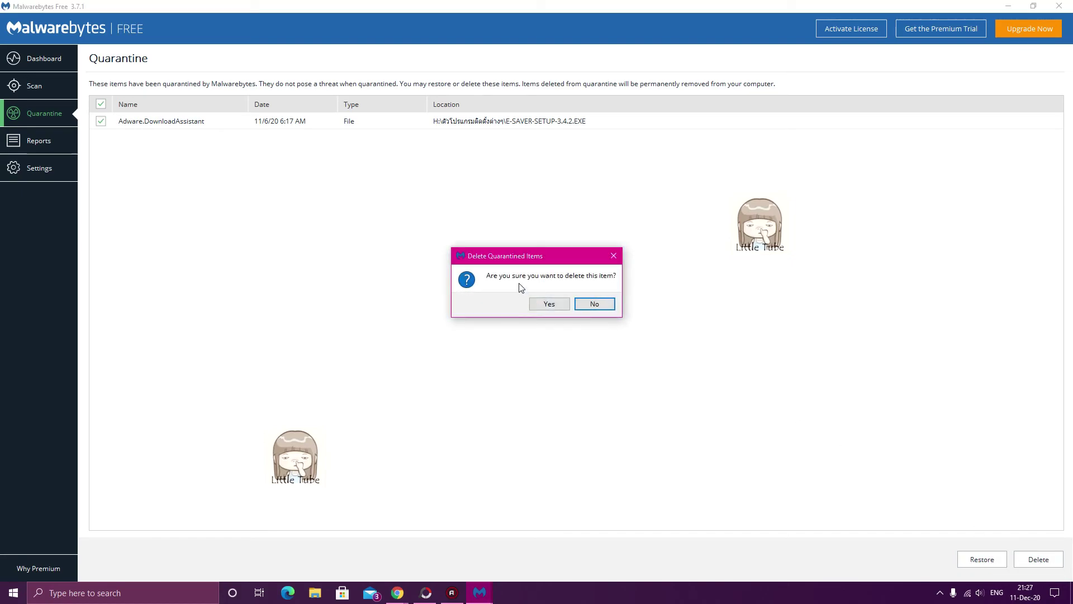
{"action": "left_click", "coordinate": [549, 304]}
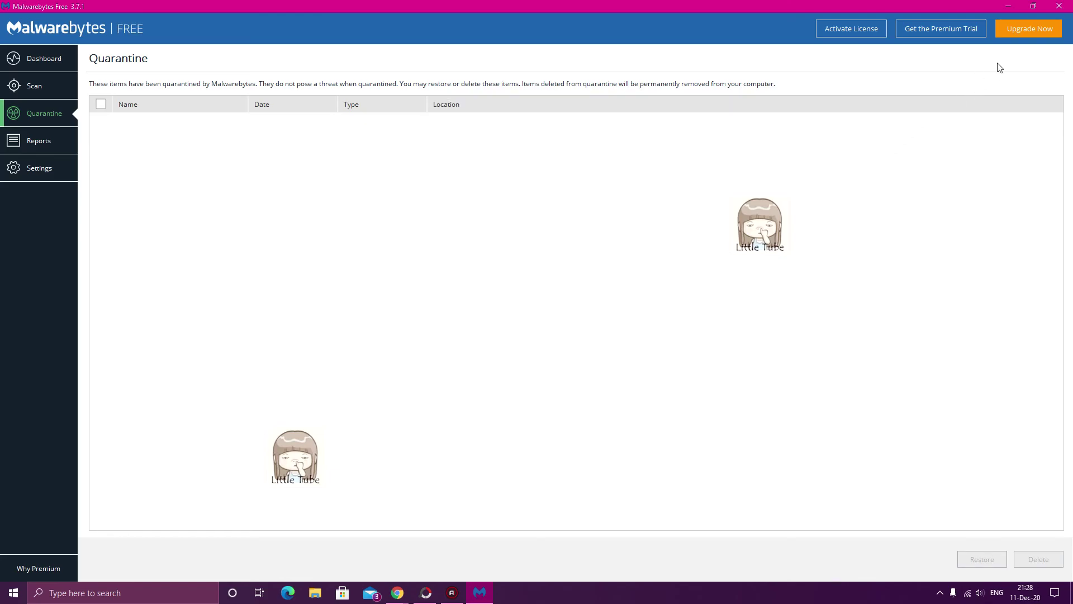
{"action": "left_click", "coordinate": [1059, 7]}
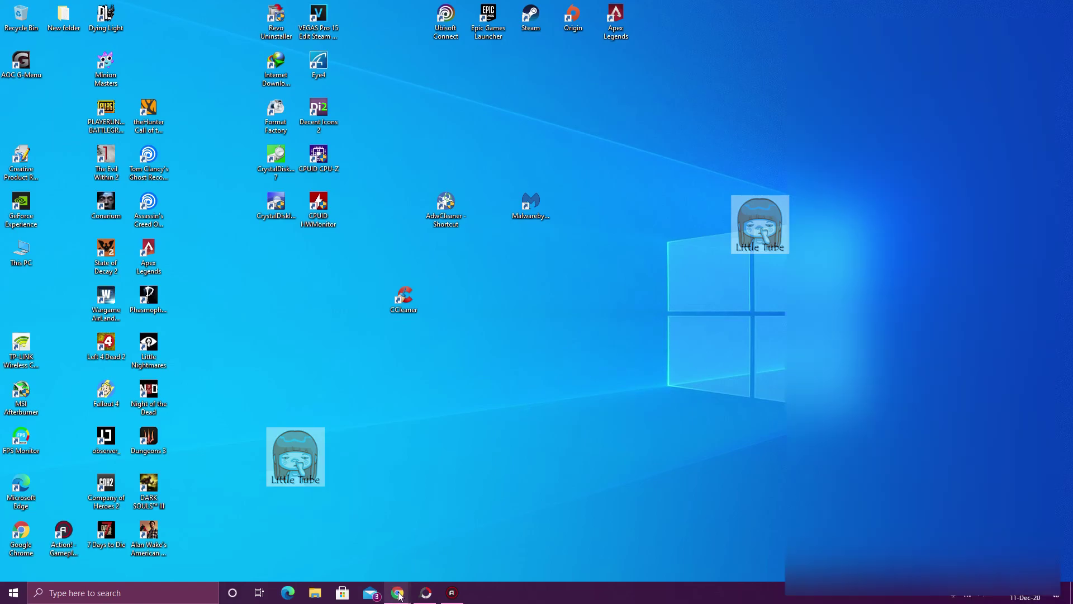
Switch to the Chrome window showing the YouTube video about removing Chromium.
{"action": "mouse_move", "coordinate": [398, 593]}
{"action": "left_click", "coordinate": [517, 542]}
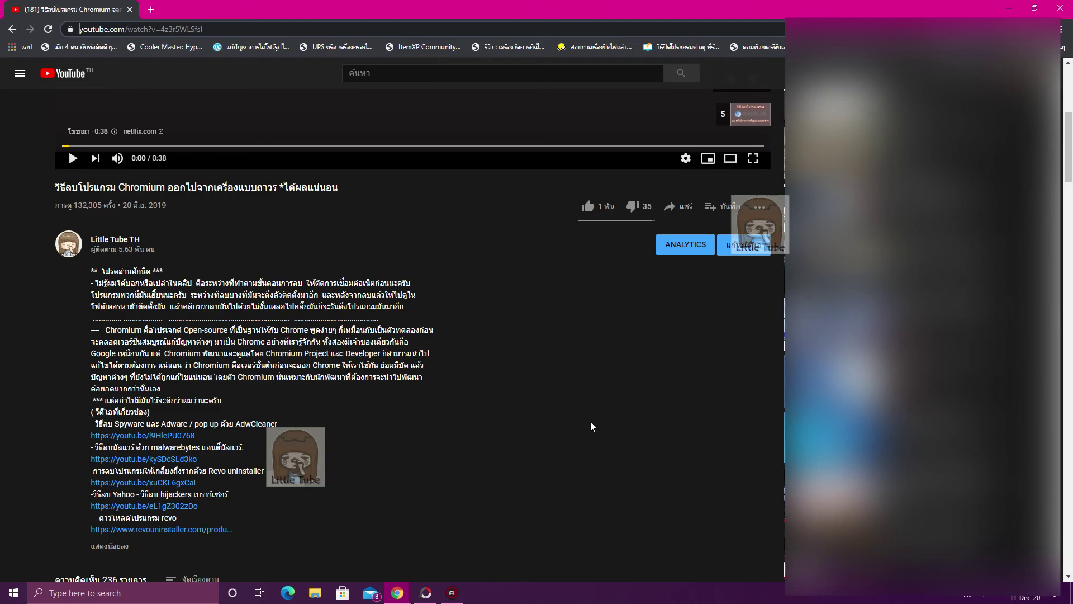